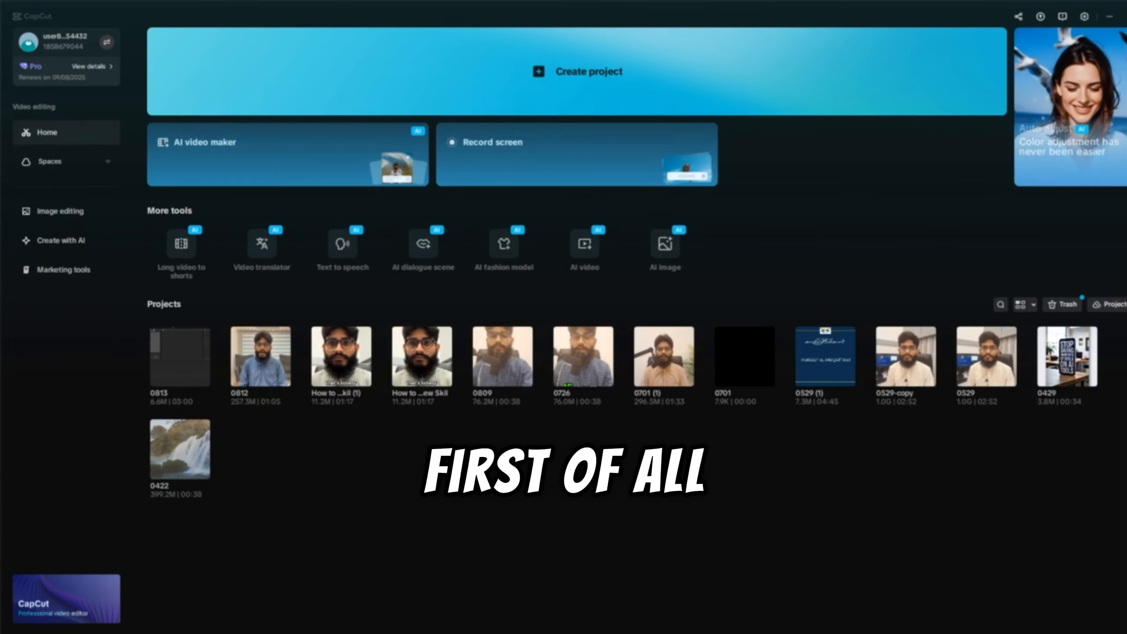
# Switch to the browser's Google results for CapCut and open the official CapCut website.
pyautogui.moveTo(258, 633)
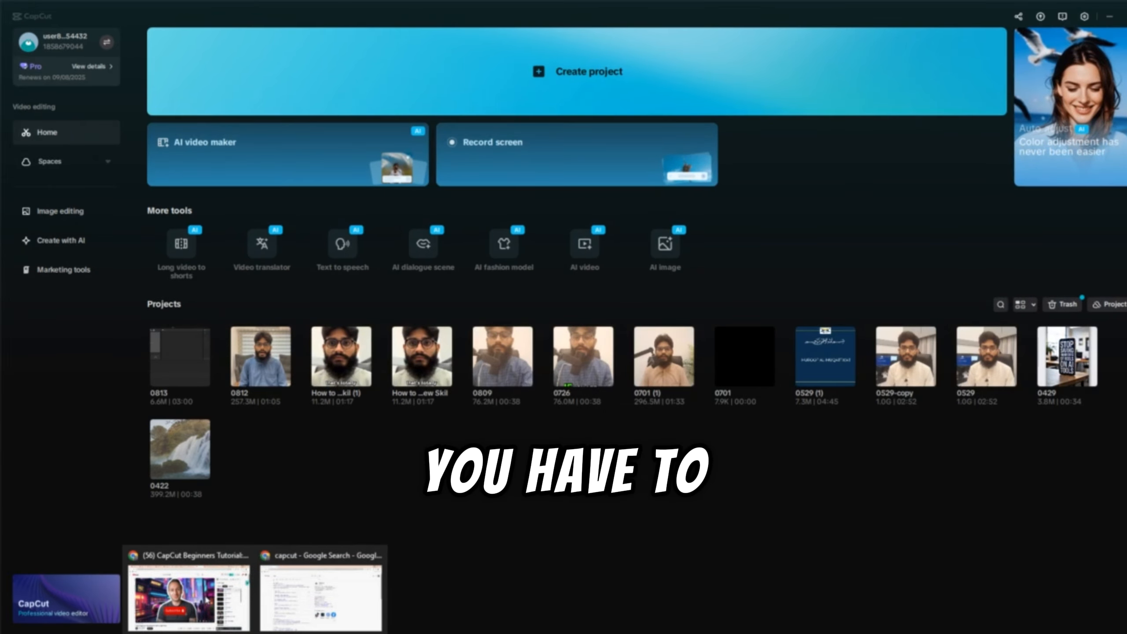
pyautogui.click(324, 594)
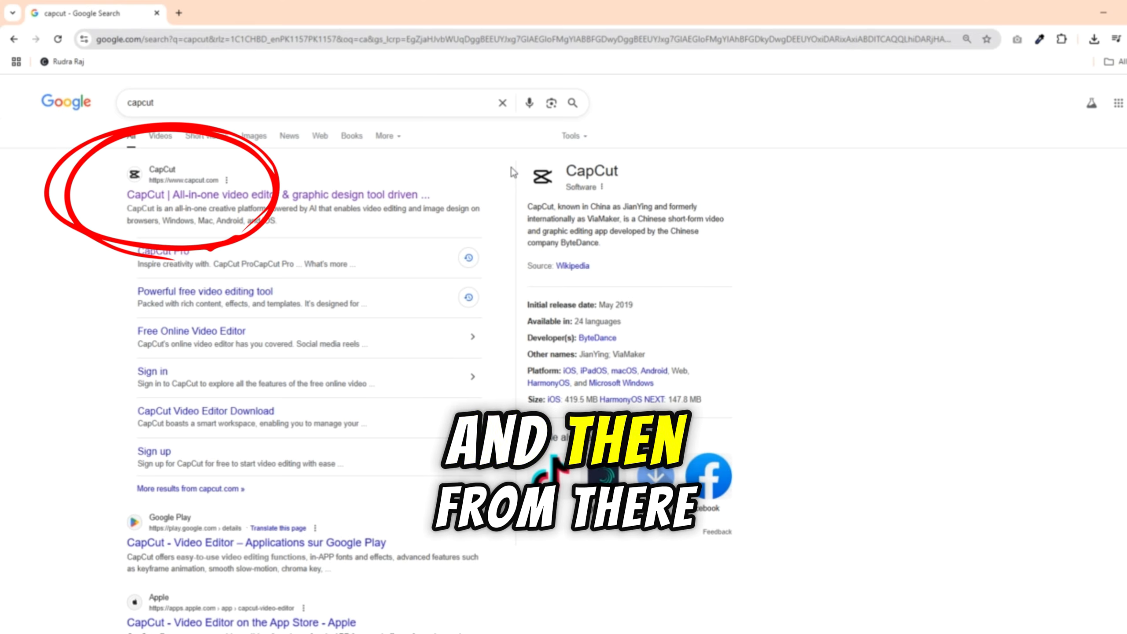
pyautogui.click(311, 196)
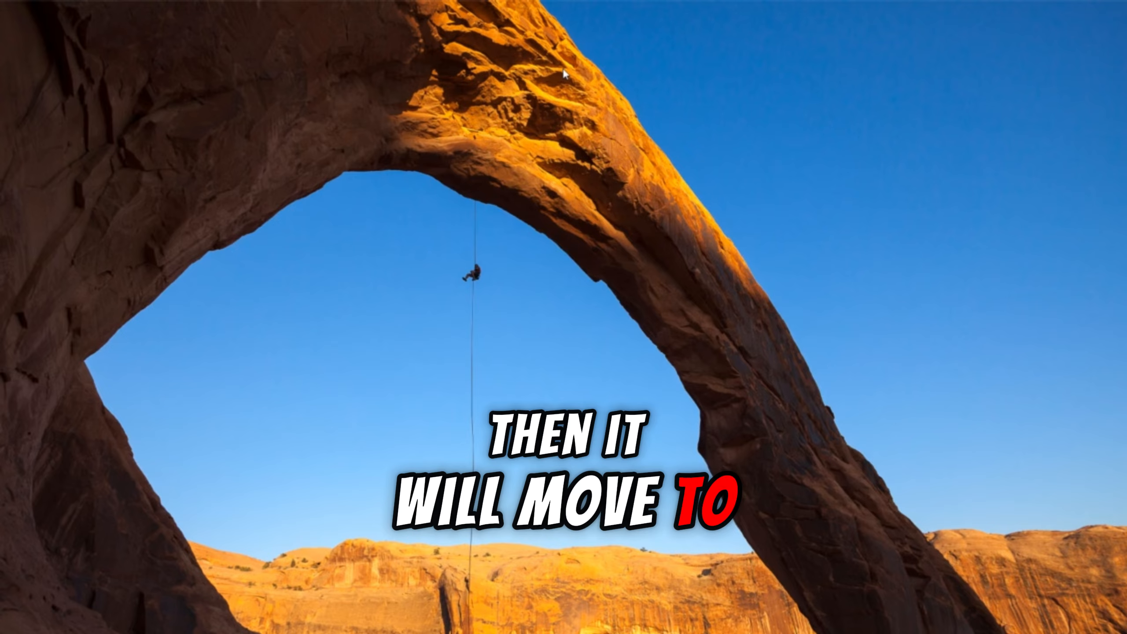
# Create a new project in the CapCut desktop app.
pyautogui.click(565, 72)
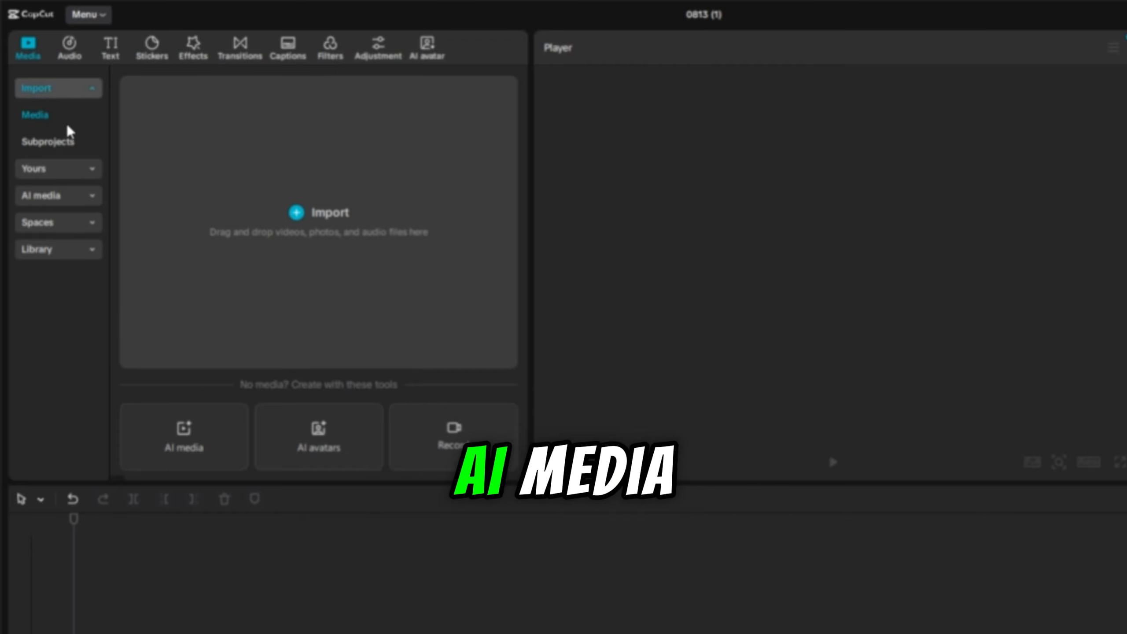
# Look through the AI media generator and the Background category of the stock library.
pyautogui.click(68, 194)
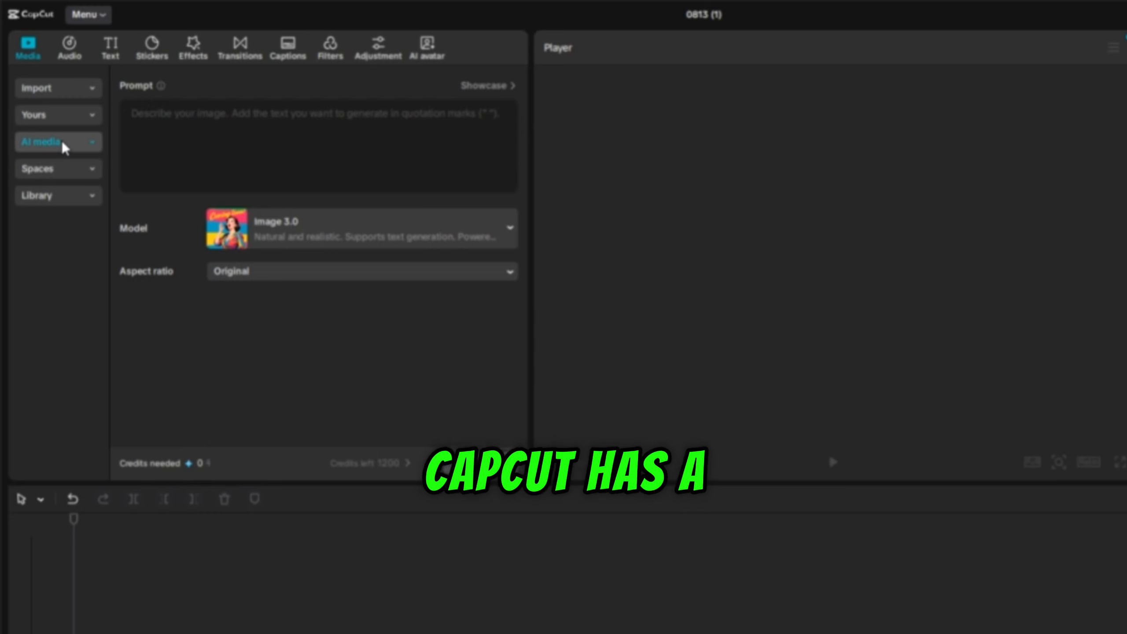
pyautogui.click(62, 142)
pyautogui.click(63, 196)
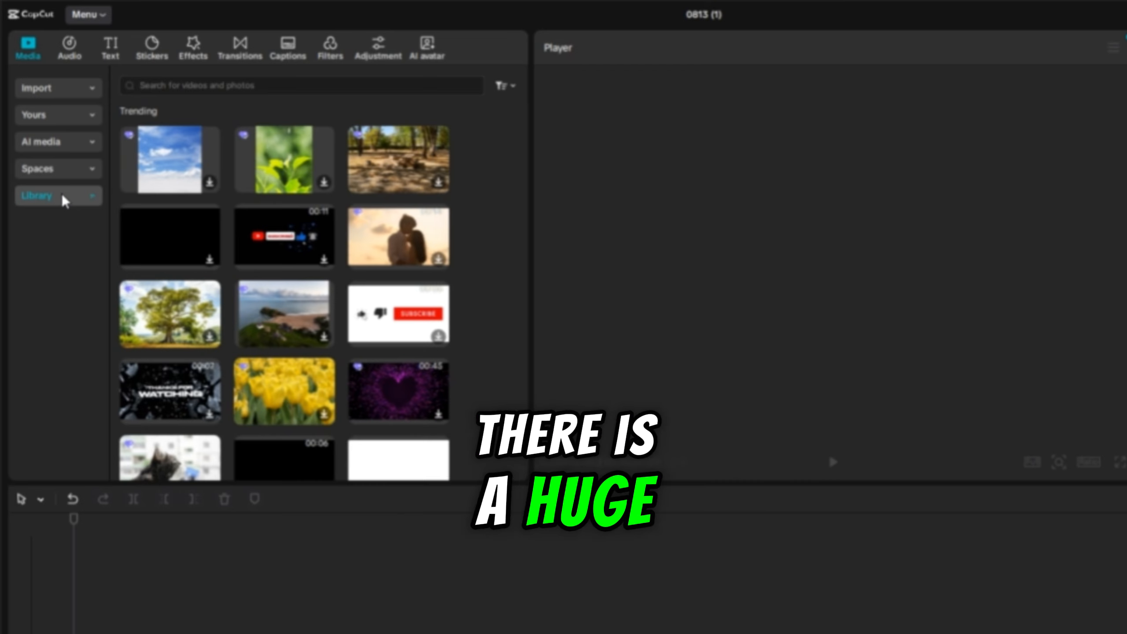
pyautogui.click(62, 194)
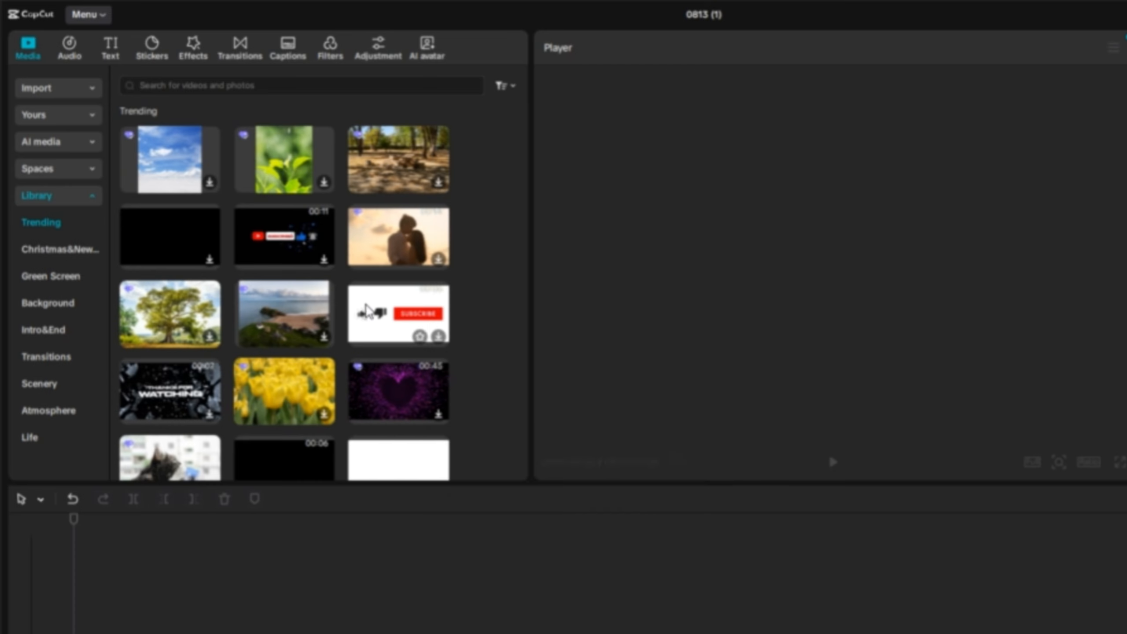
pyautogui.click(34, 304)
pyautogui.scroll(-8, 274, 280)
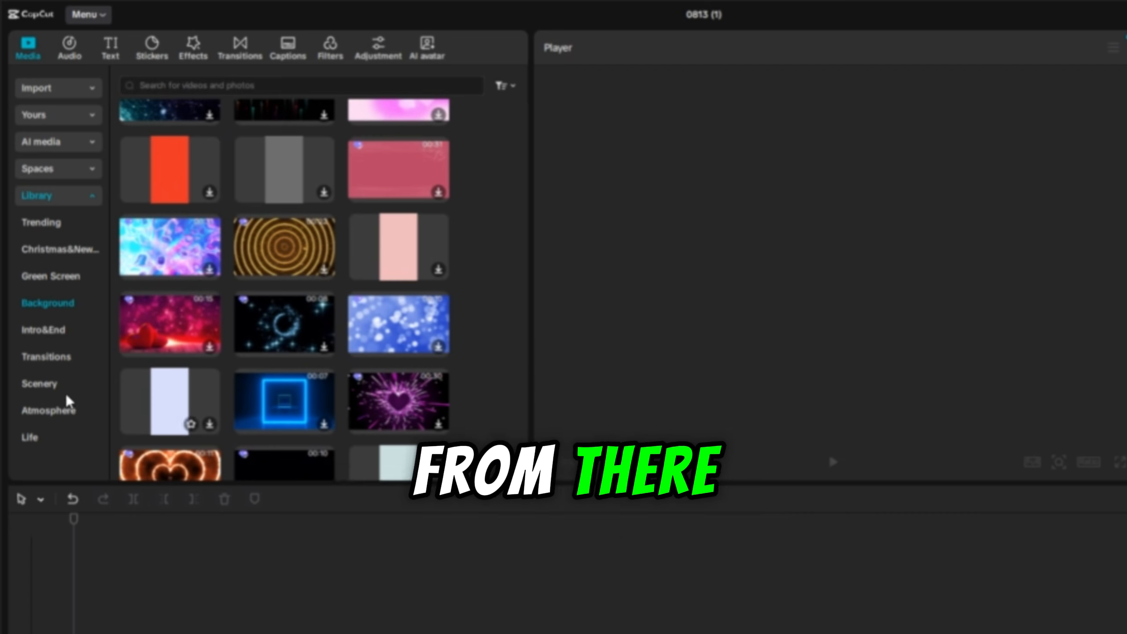
# Search the stock library for "montain", and replace that search with "money drop".
pyautogui.click(259, 84)
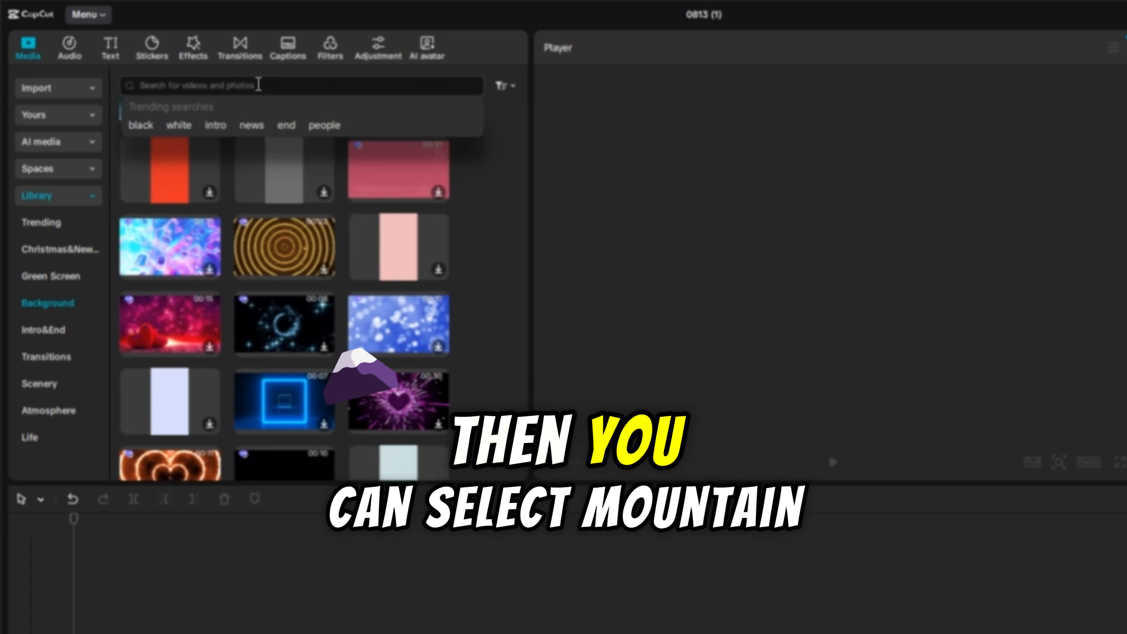
pyautogui.write('montain')
pyautogui.press('Return')
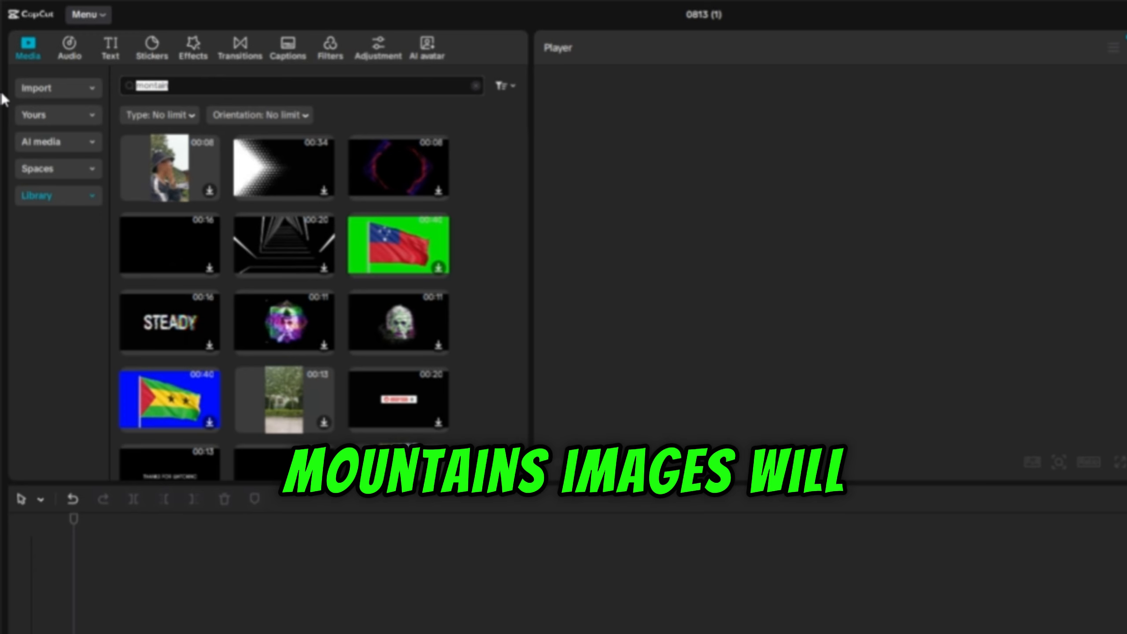
pyautogui.write('m')
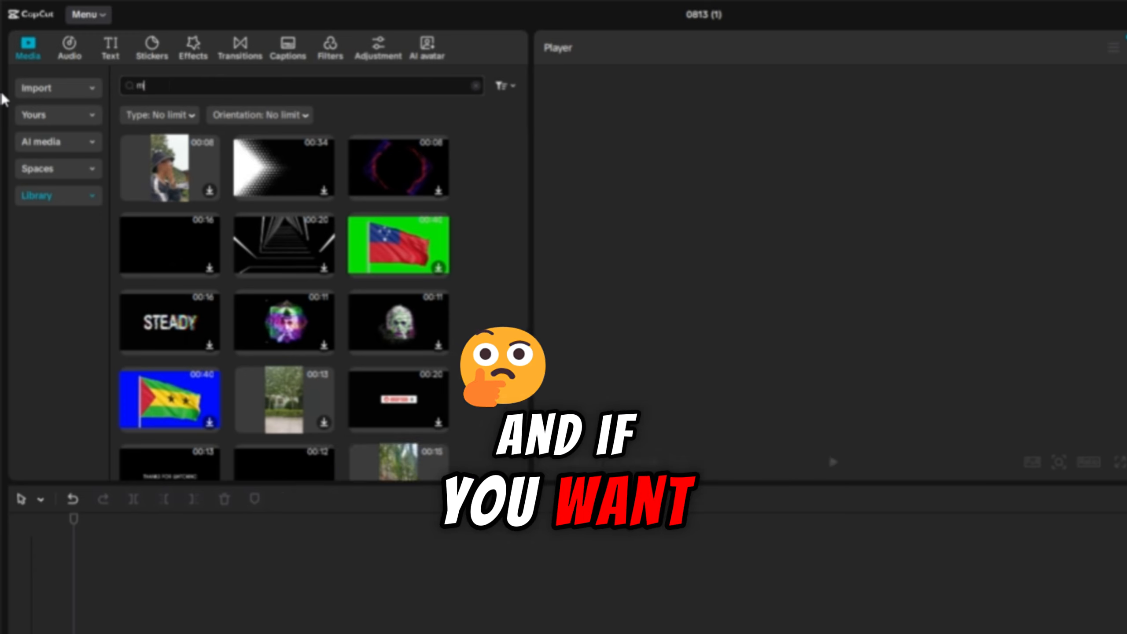
pyautogui.write('on')
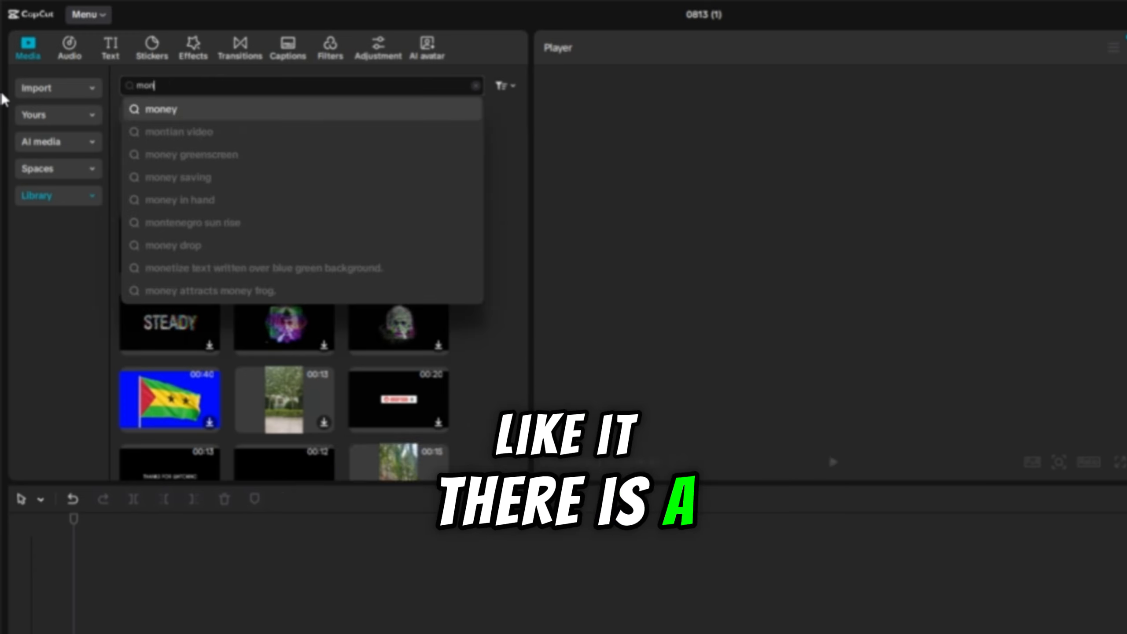
pyautogui.click(165, 247)
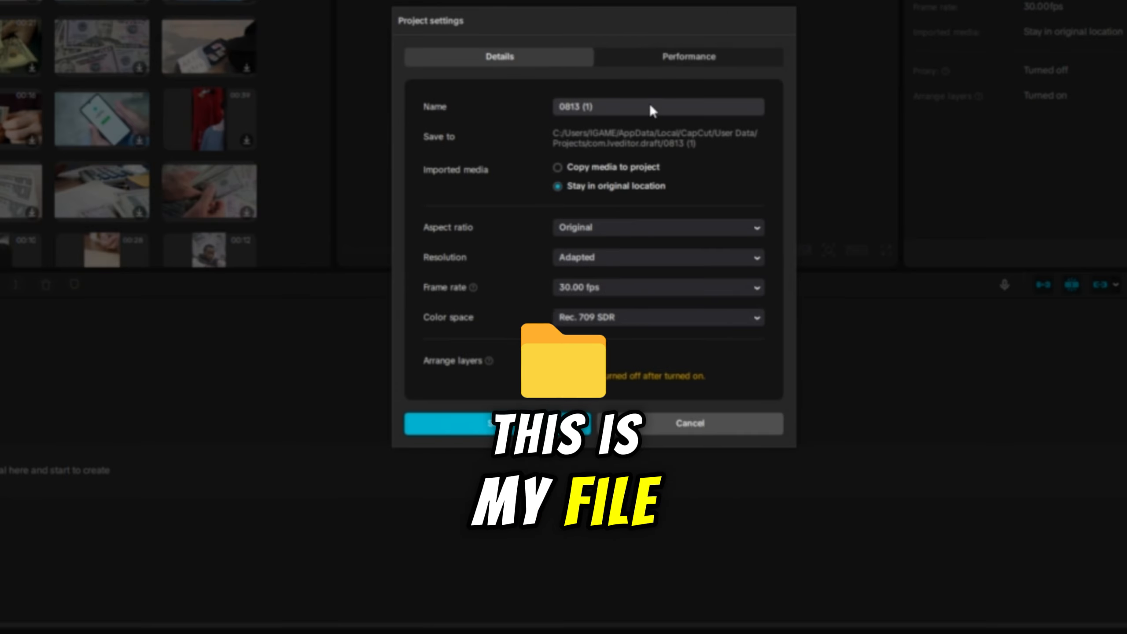
# Rename the project as "CapCut TUT" in the project settings.
pyautogui.moveTo(627, 105); pyautogui.dragTo(524, 109)
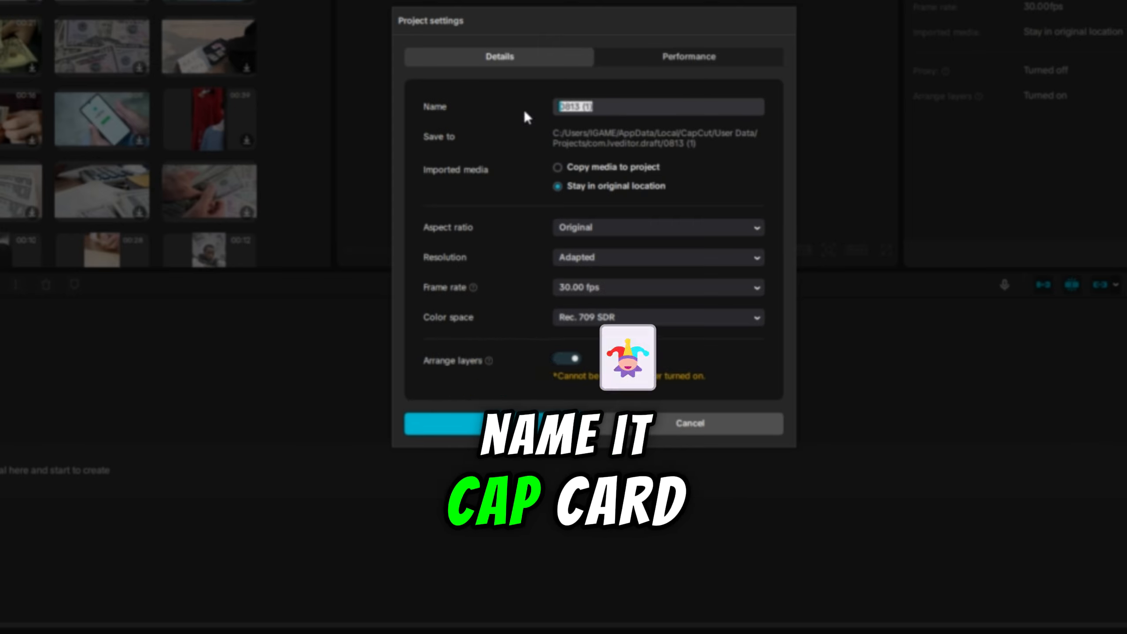
pyautogui.write('CapC')
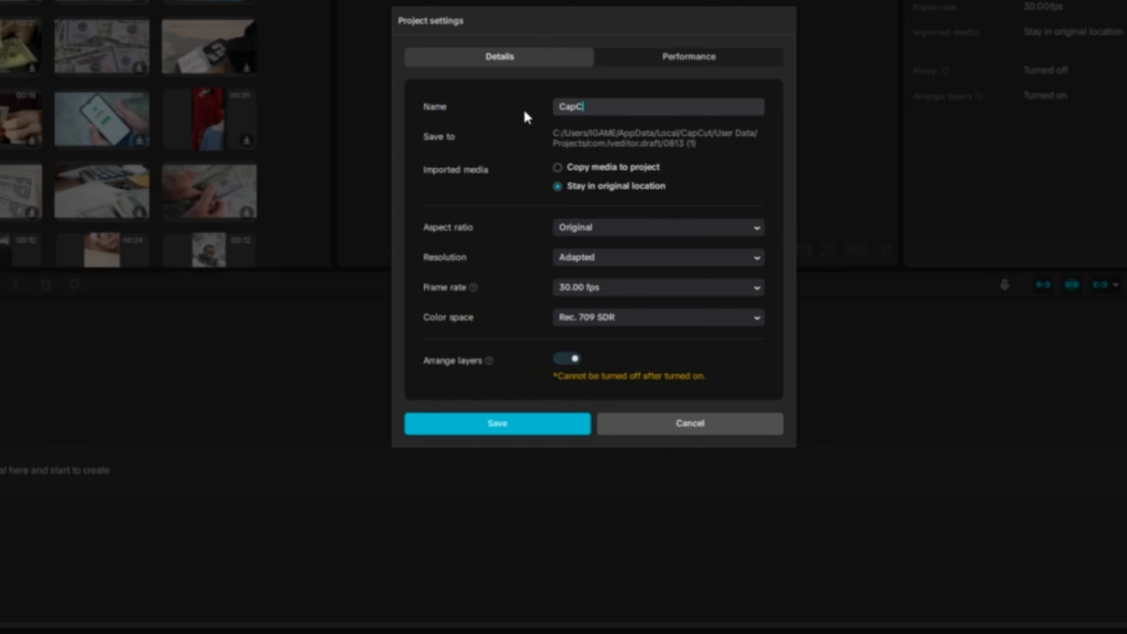
pyautogui.write('ut')
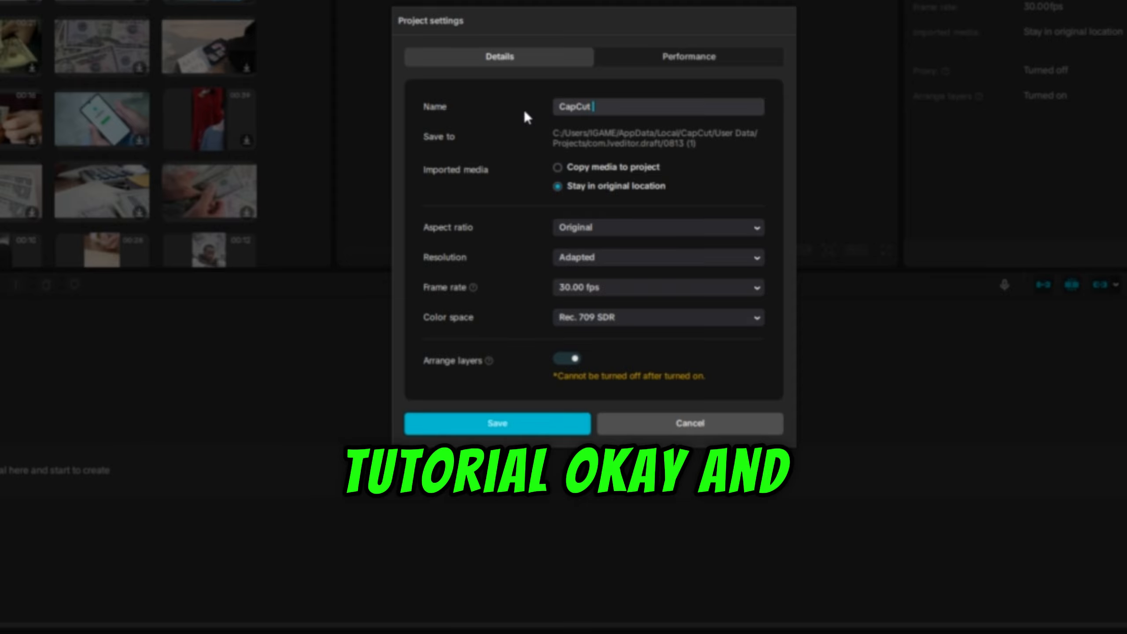
pyautogui.write(' TUT')
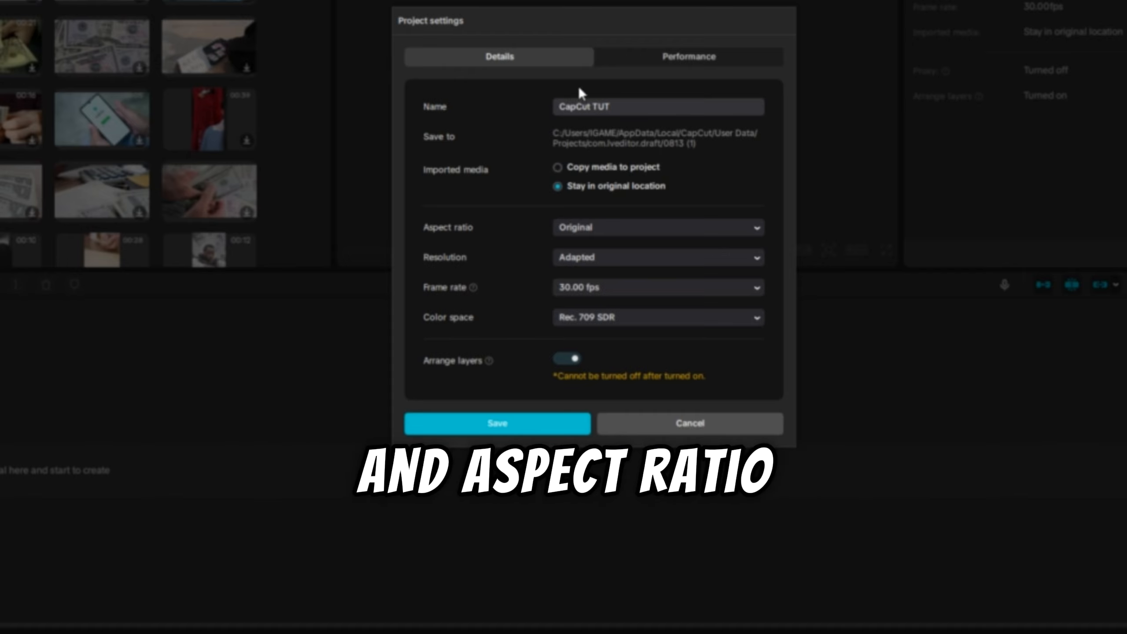
# Review the aspect ratio options for the project and keep the Original setting.
pyautogui.click(606, 228)
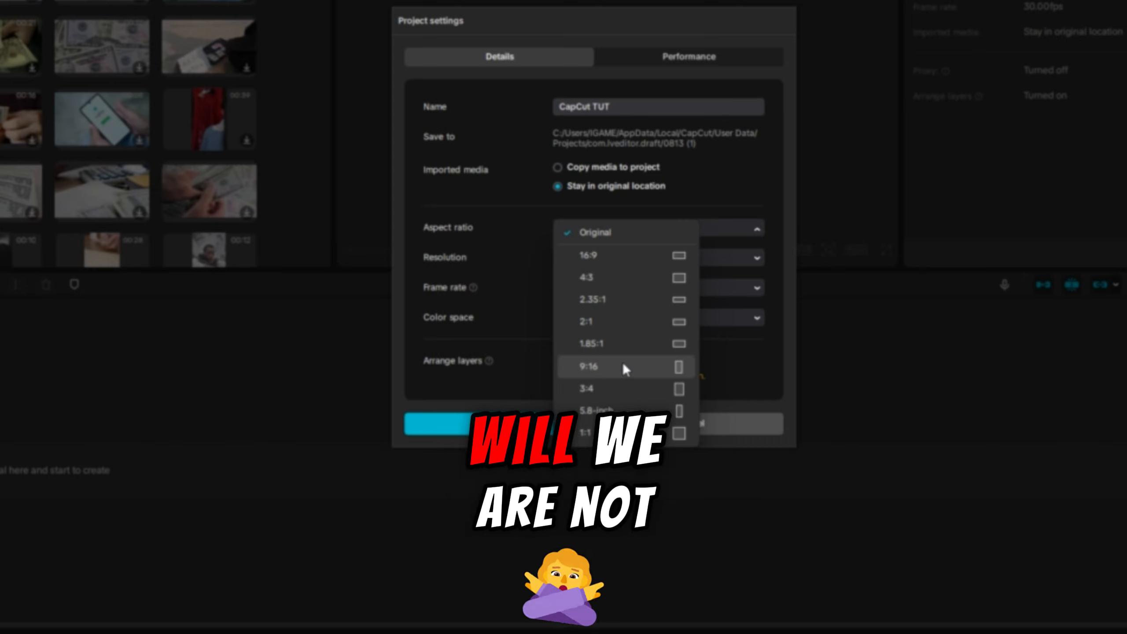
pyautogui.click(517, 201)
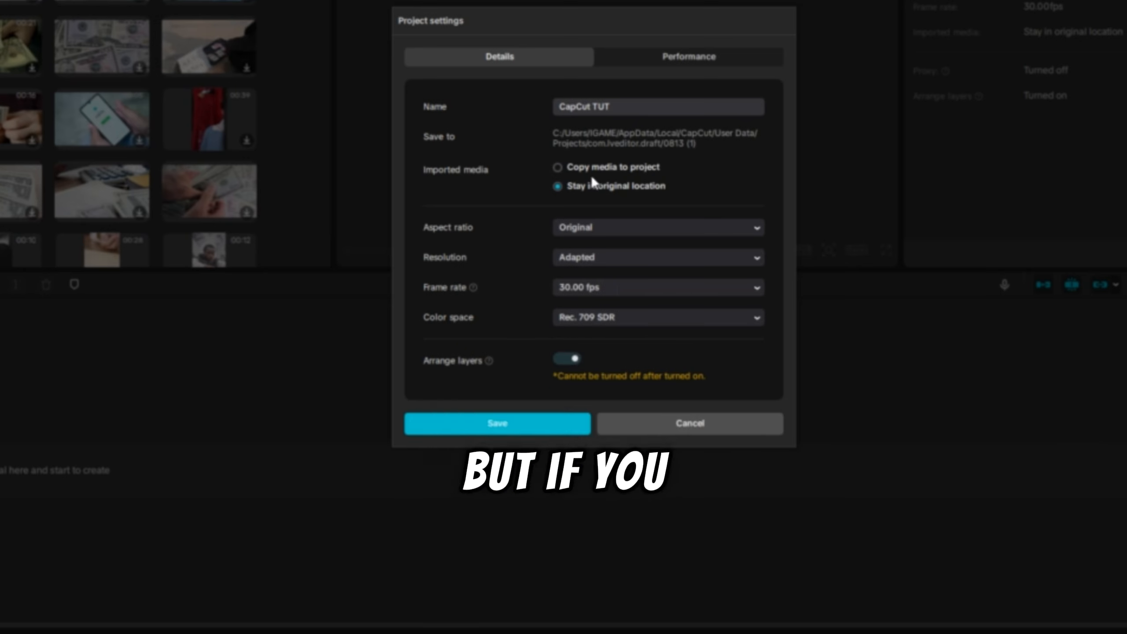
# Turn on the proxy in the performance settings, check its resolution choices, and turn it off again.
pyautogui.click(710, 56)
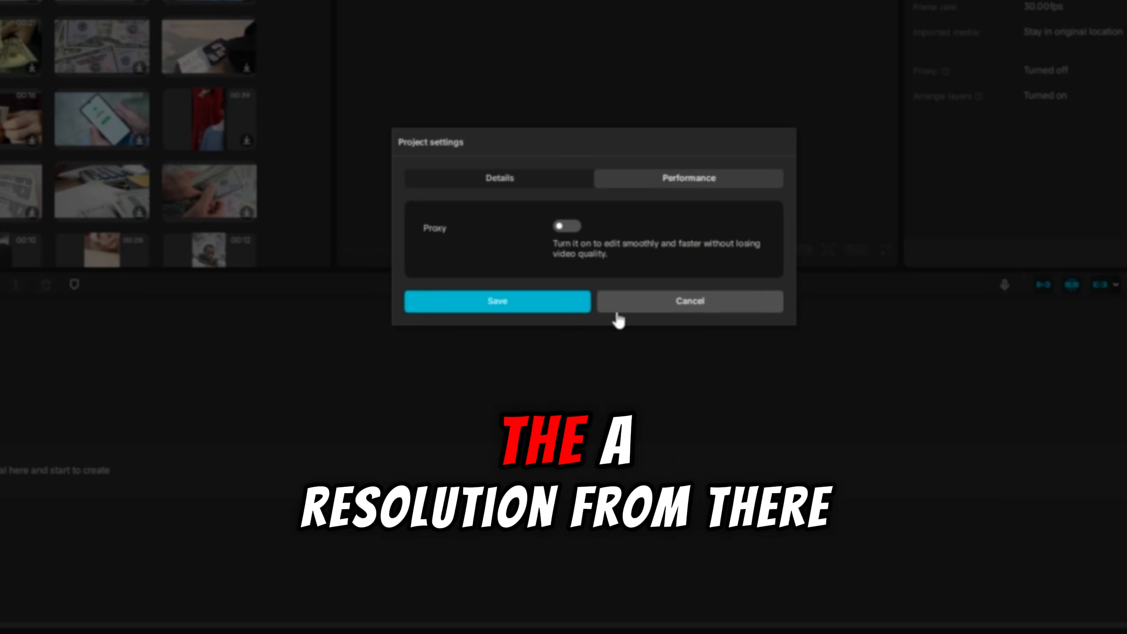
pyautogui.click(564, 227)
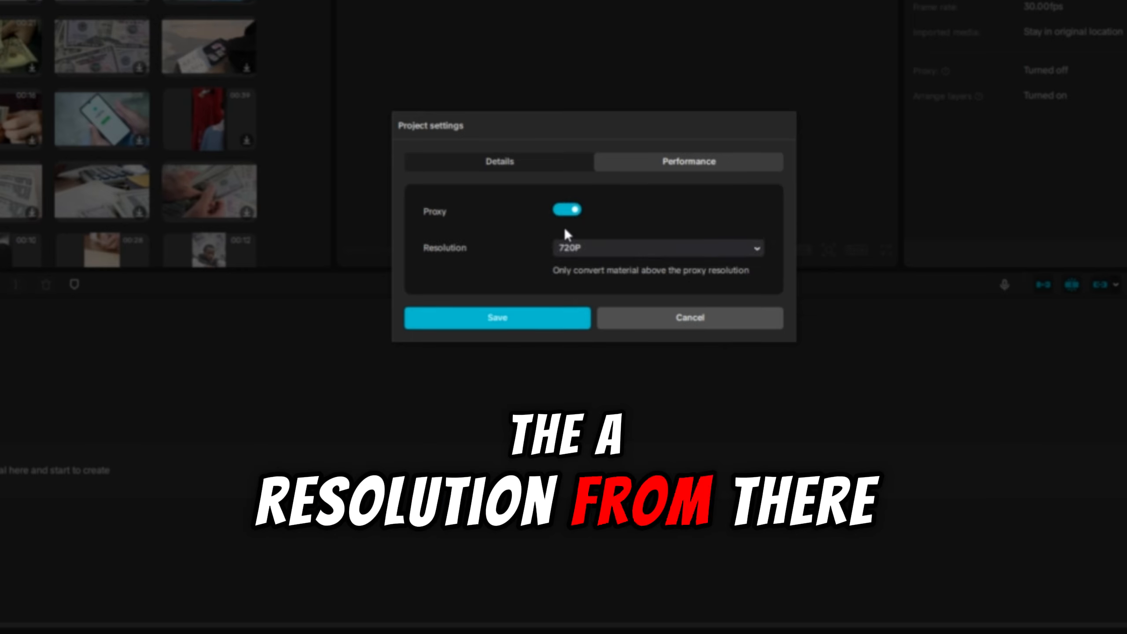
pyautogui.click(606, 257)
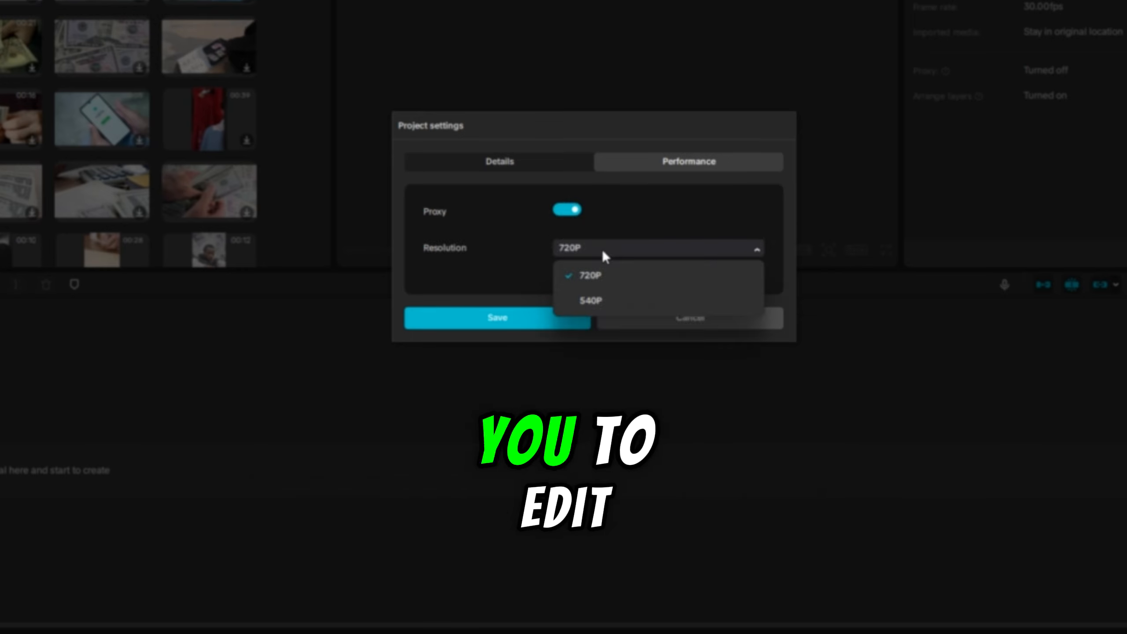
pyautogui.click(602, 249)
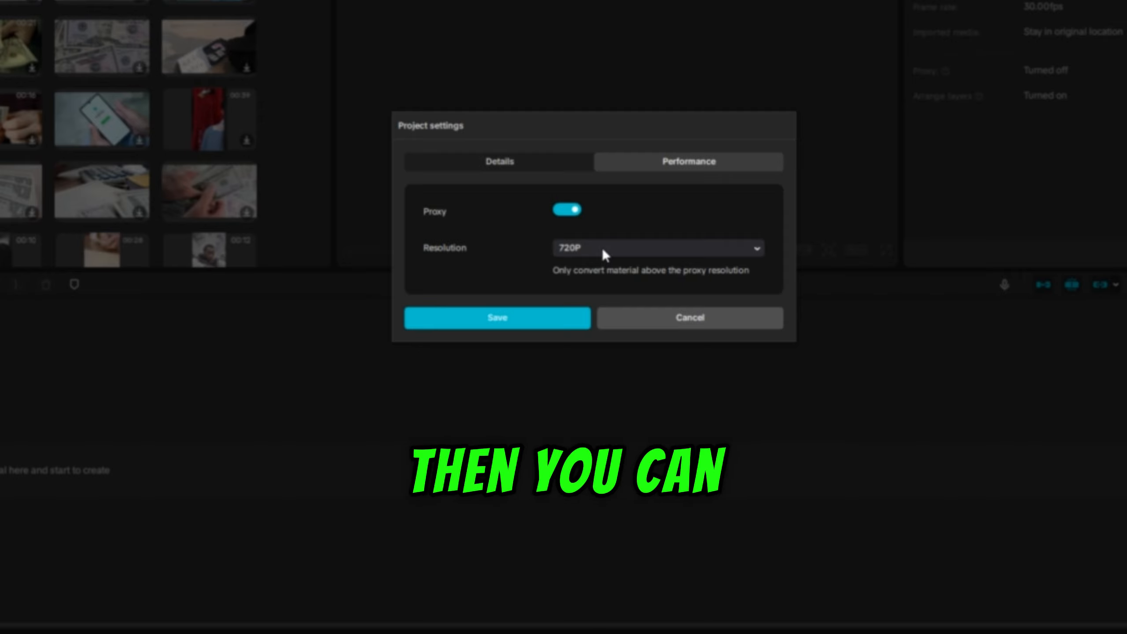
pyautogui.click(603, 248)
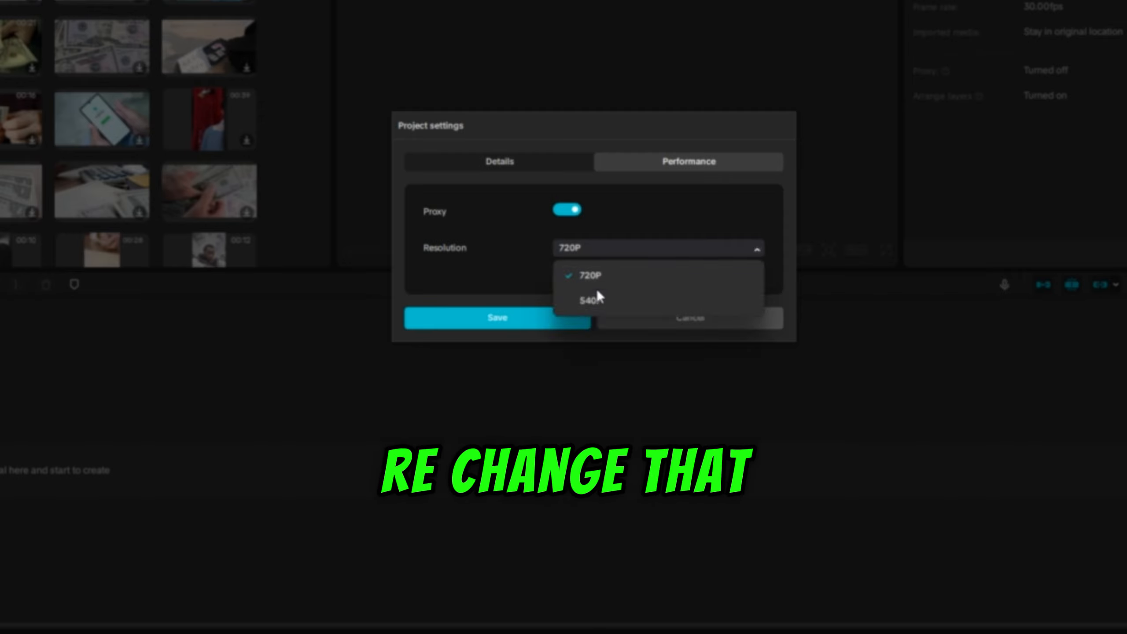
pyautogui.click(567, 209)
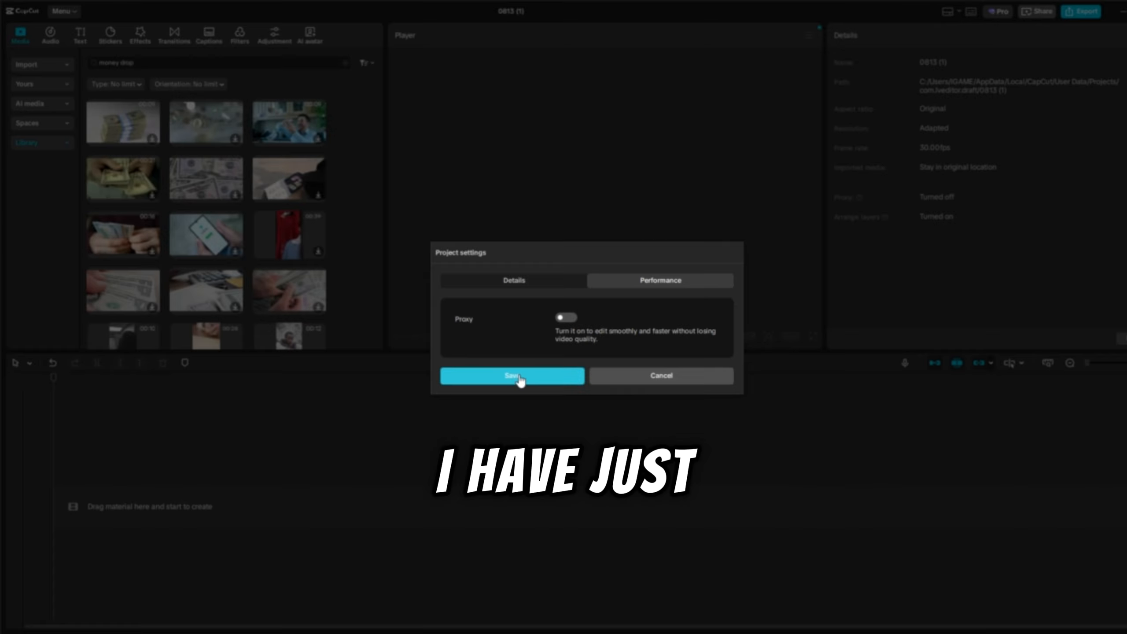
# Save the project settings.
pyautogui.click(508, 304)
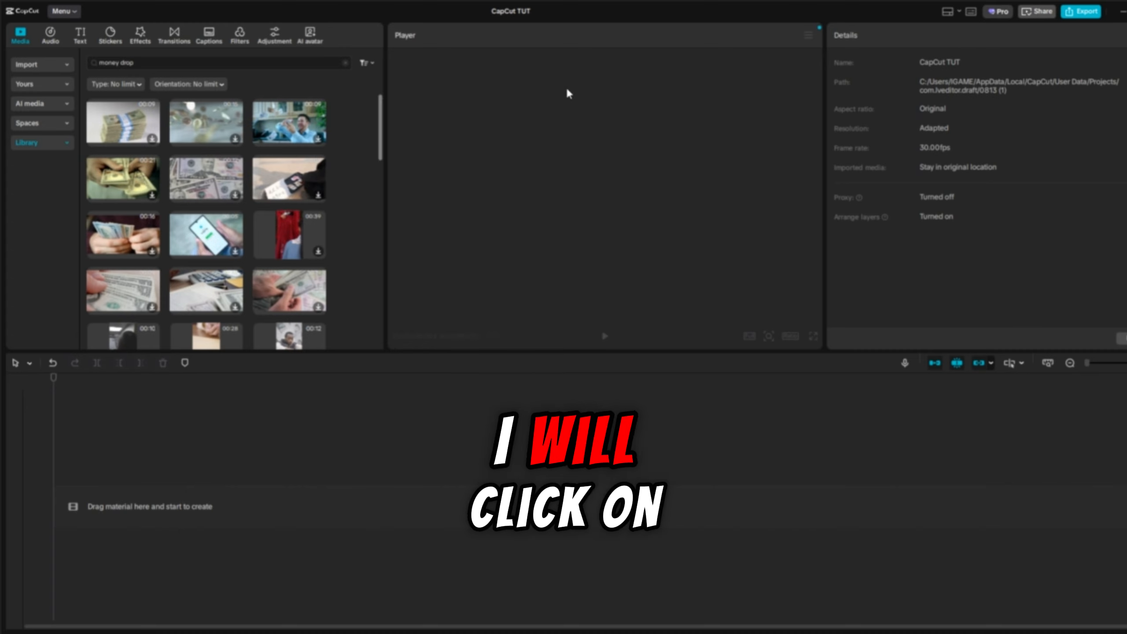
# Preview the first stock clip of stacked money and clear the library search.
pyautogui.click(123, 131)
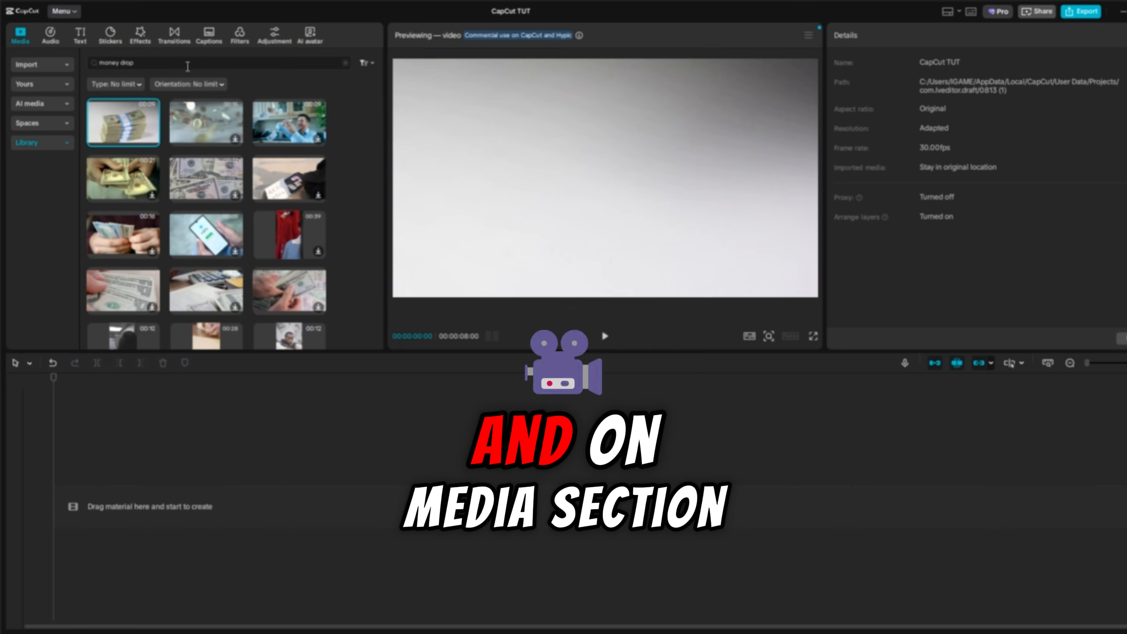
pyautogui.click(346, 63)
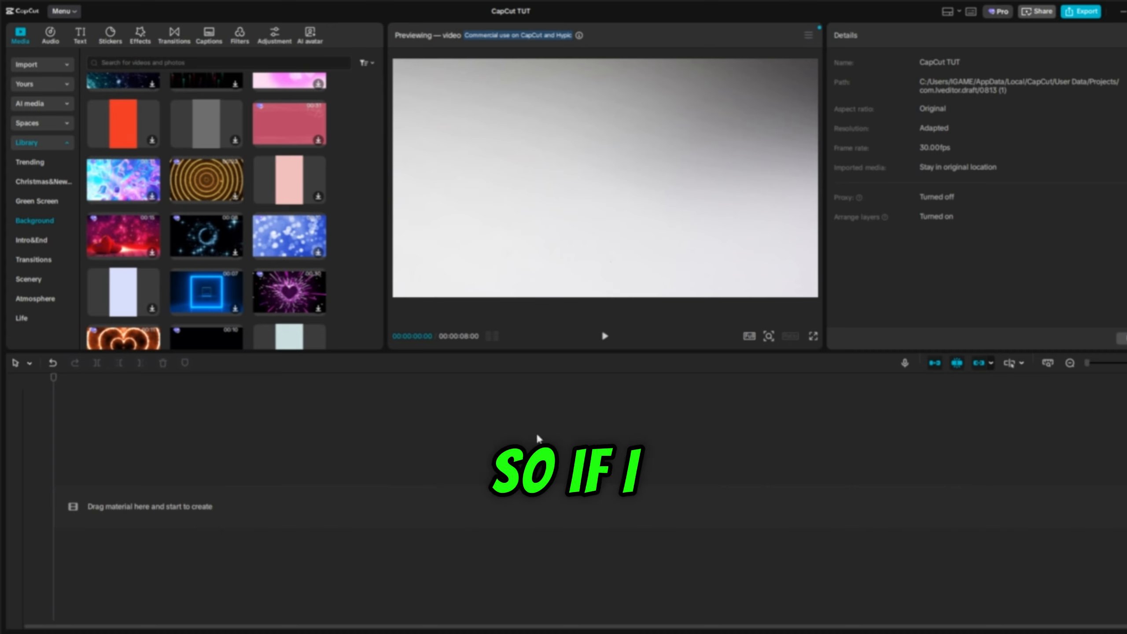
# Import the videos IMG_0233 and IMG_0235 from the Edits Capcut folder in Downloads into the project media.
pyautogui.click(32, 66)
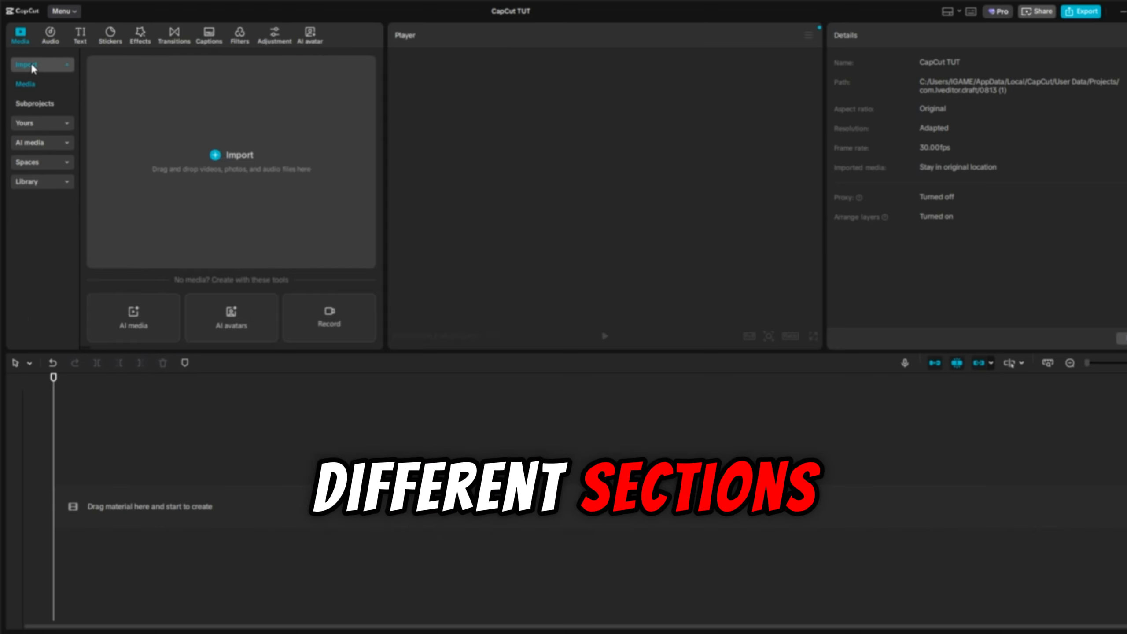
pyautogui.click(221, 155)
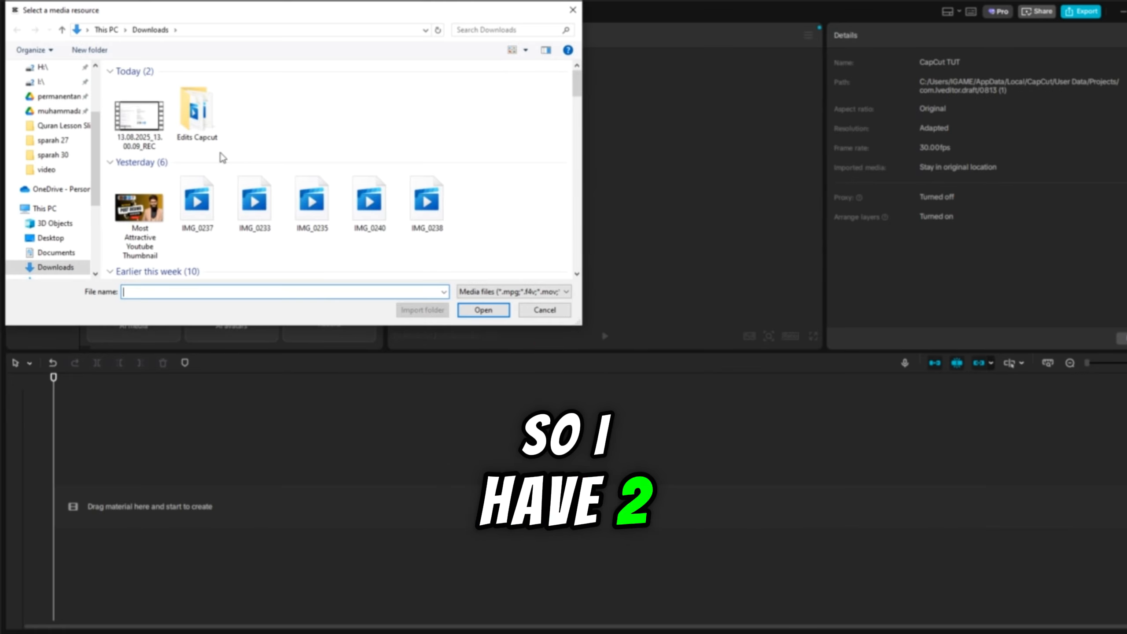
pyautogui.doubleClick(202, 121)
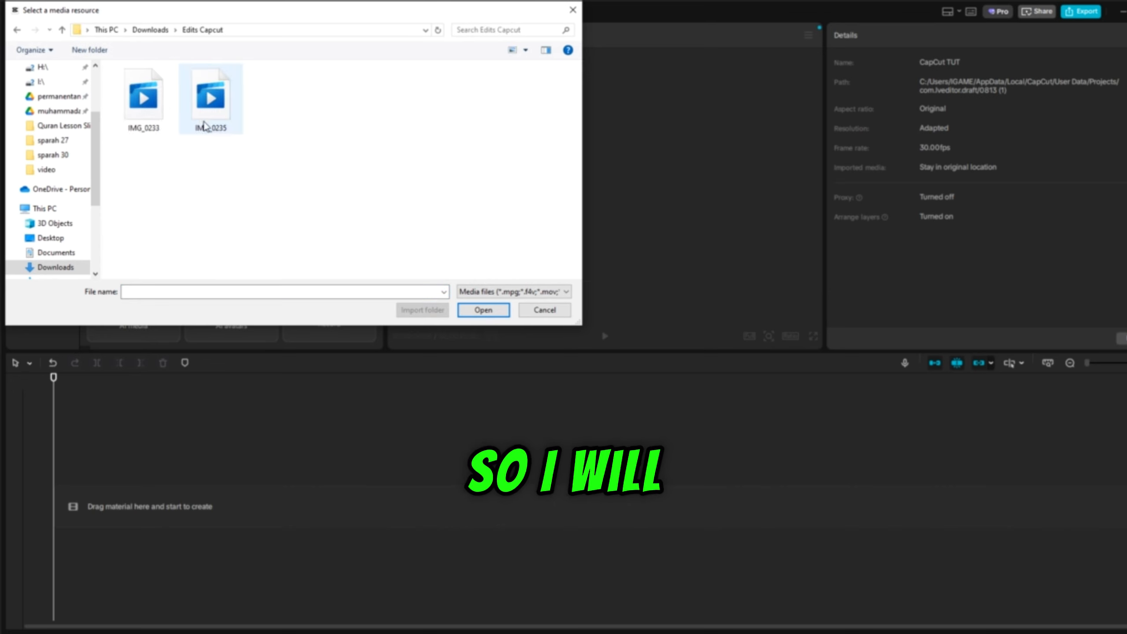
pyautogui.click(149, 116)
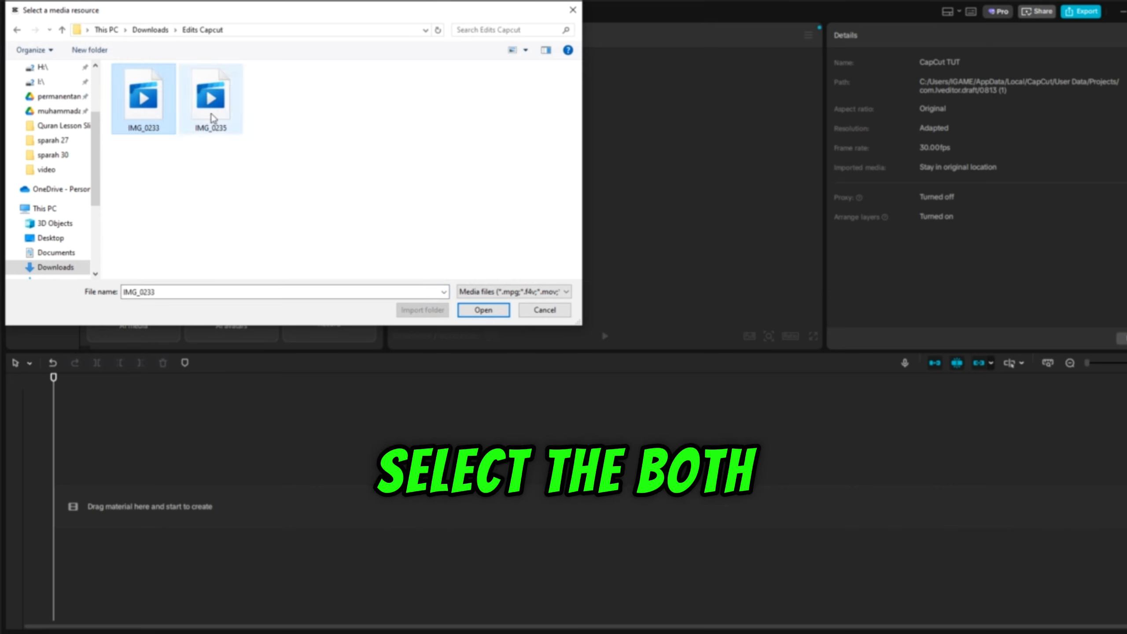
pyautogui.moveTo(336, 107); pyautogui.dragTo(152, 112)
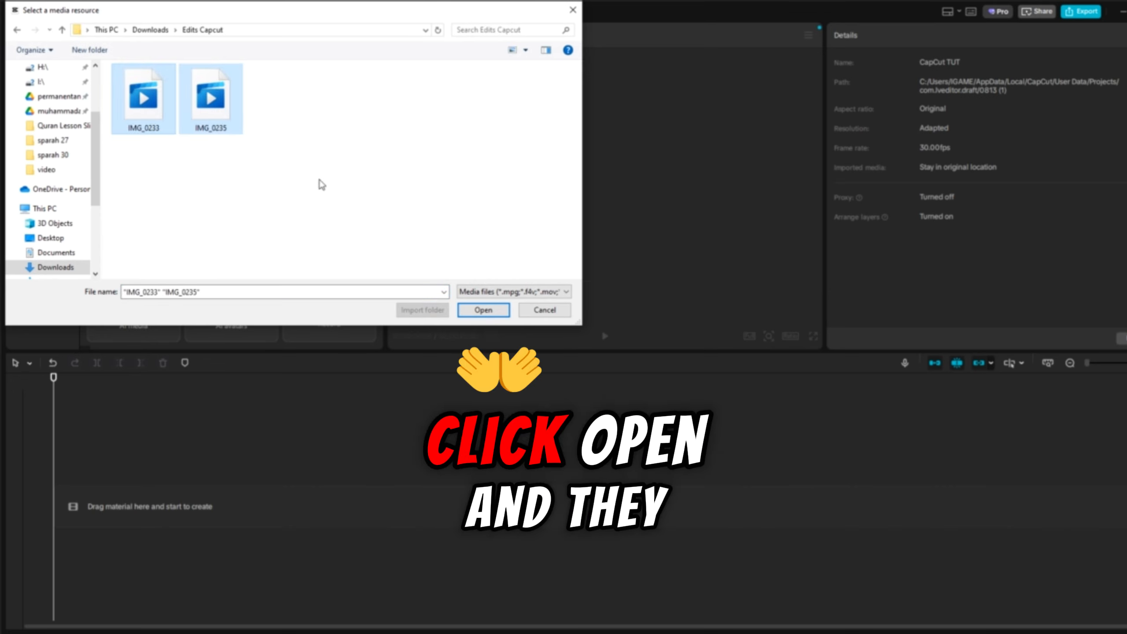
pyautogui.click(478, 307)
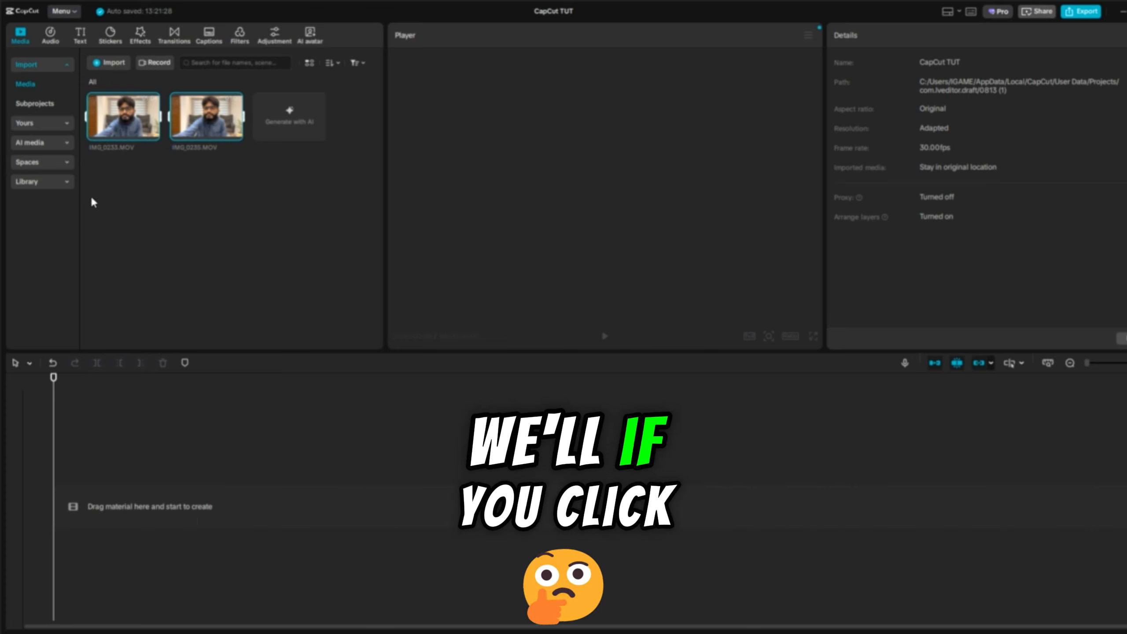
# Add the imported clips IMG_0233 and IMG_0235 one after the other to the timeline.
pyautogui.moveTo(123, 122)
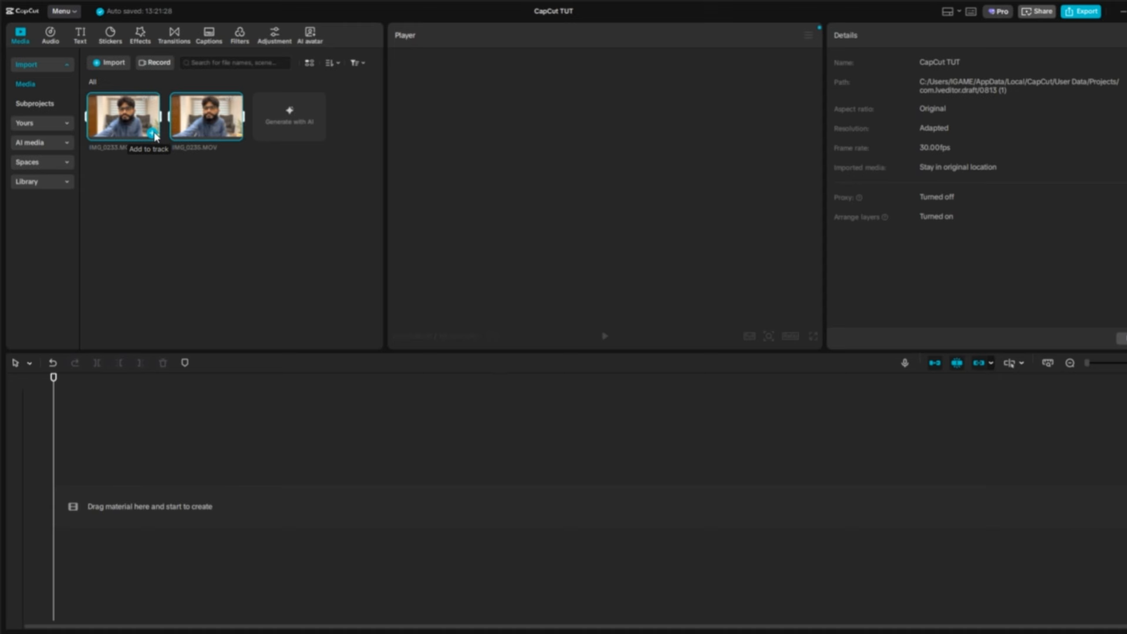
pyautogui.click(153, 134)
pyautogui.click(603, 358)
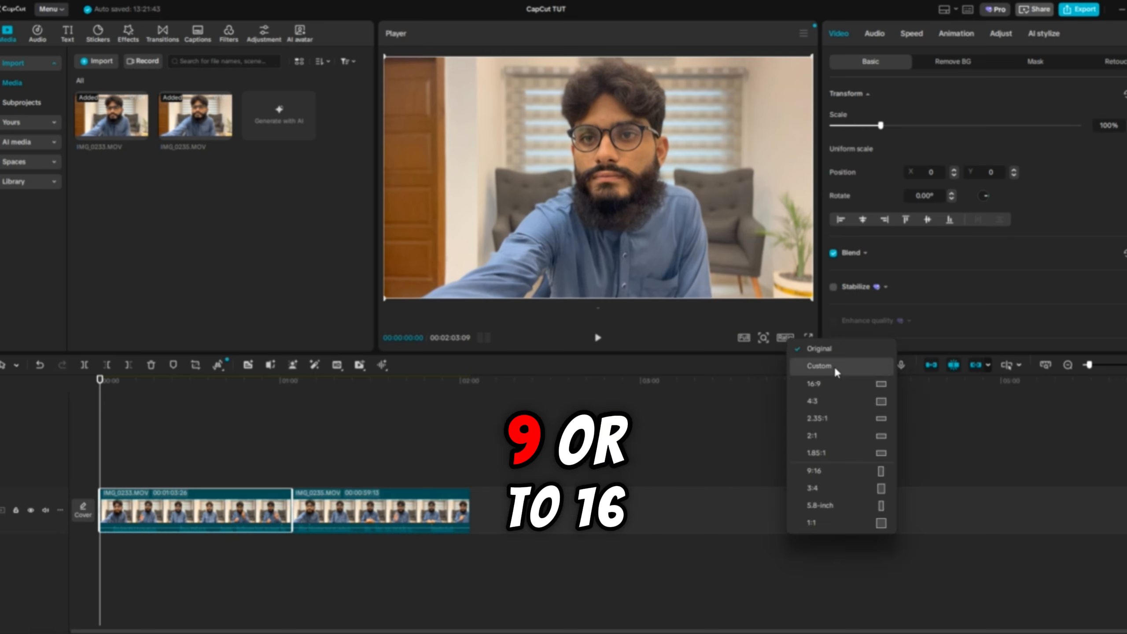
# Set the canvas ratio to 9:16 and select the first clip in the preview.
pyautogui.click(855, 474)
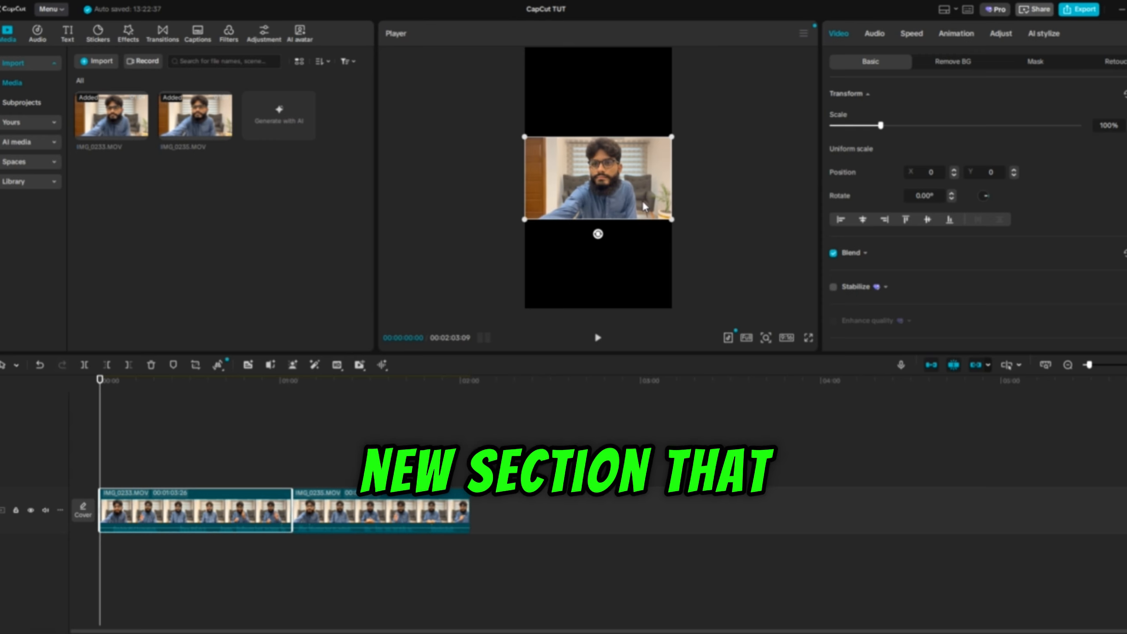
pyautogui.click(708, 179)
pyautogui.click(630, 170)
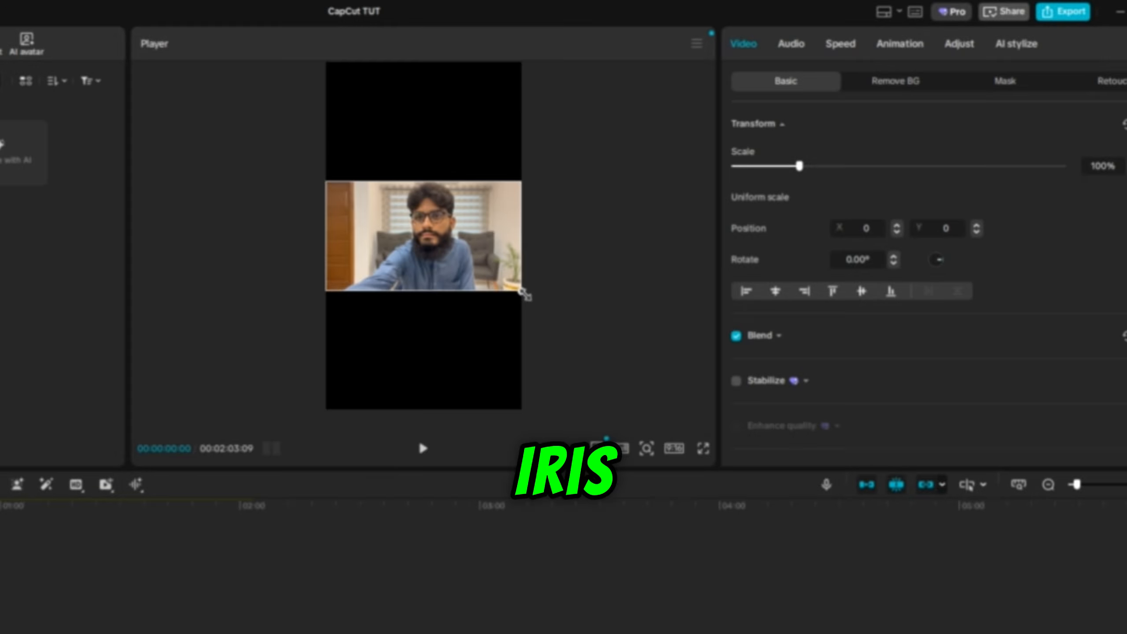
# Try resizing the first clip in the preview and rotating it about 24°, and undo the rotation.
pyautogui.moveTo(525, 295)
pyautogui.mouseDown()
pyautogui.moveTo(679, 403)
pyautogui.moveTo(732, 497)
pyautogui.moveTo(647, 398)
pyautogui.moveTo(692, 427)
pyautogui.moveTo(503, 279)
pyautogui.moveTo(644, 361)
pyautogui.moveTo(518, 305)
pyautogui.moveTo(494, 275)
pyautogui.moveTo(597, 336)
pyautogui.moveTo(535, 324)
pyautogui.moveTo(519, 302)
pyautogui.mouseUp()
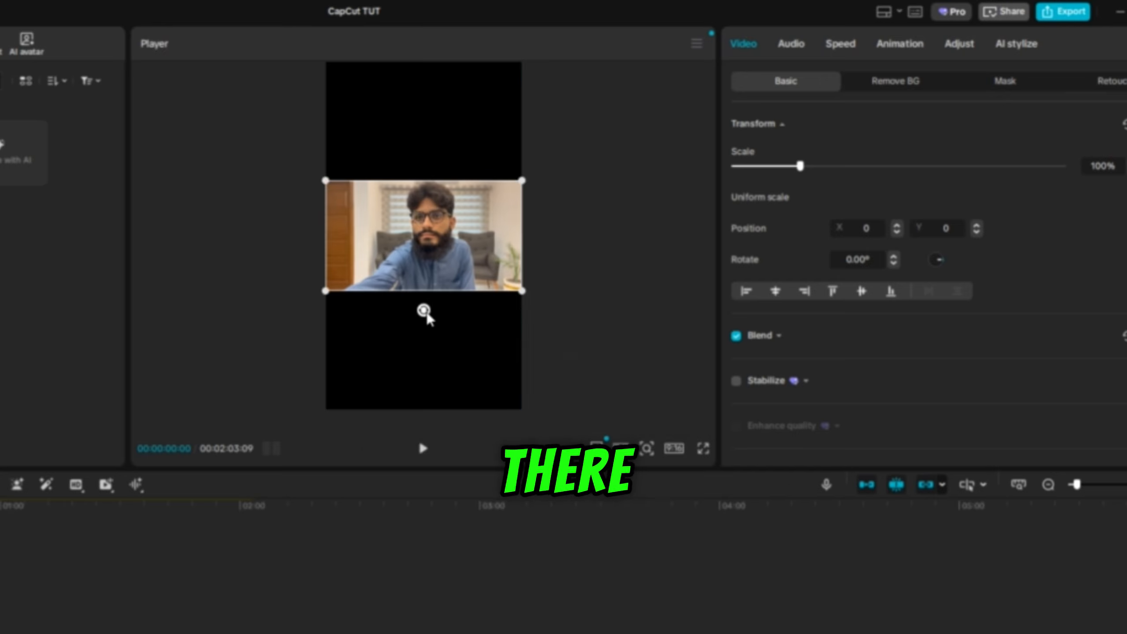
pyautogui.moveTo(425, 310); pyautogui.dragTo(400, 302)
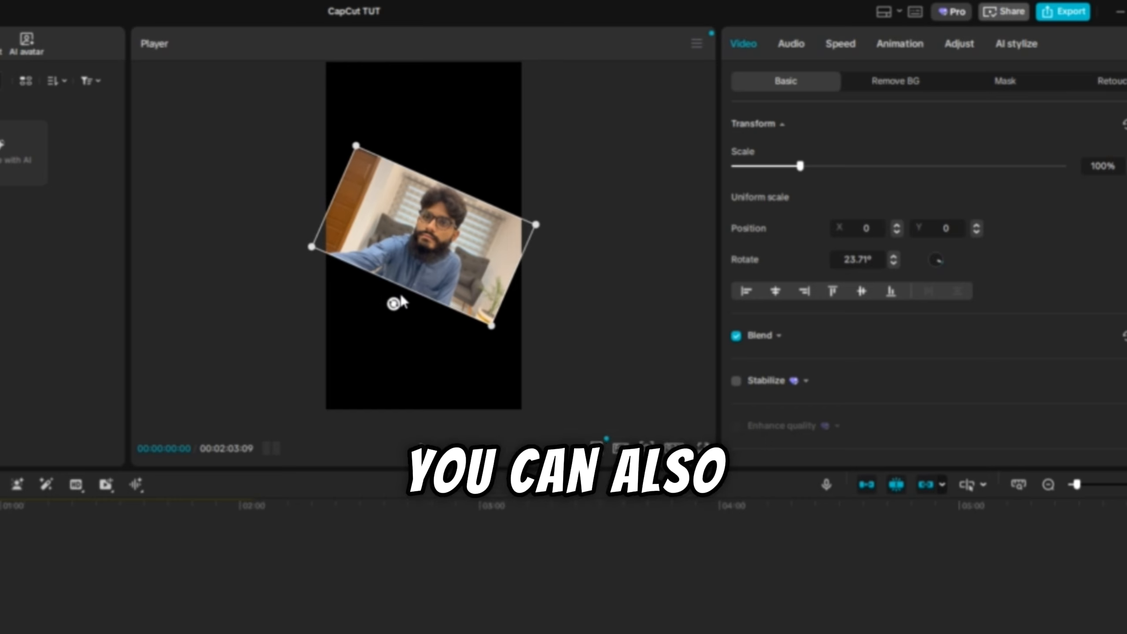
pyautogui.hotkey('ctrl', 'z')
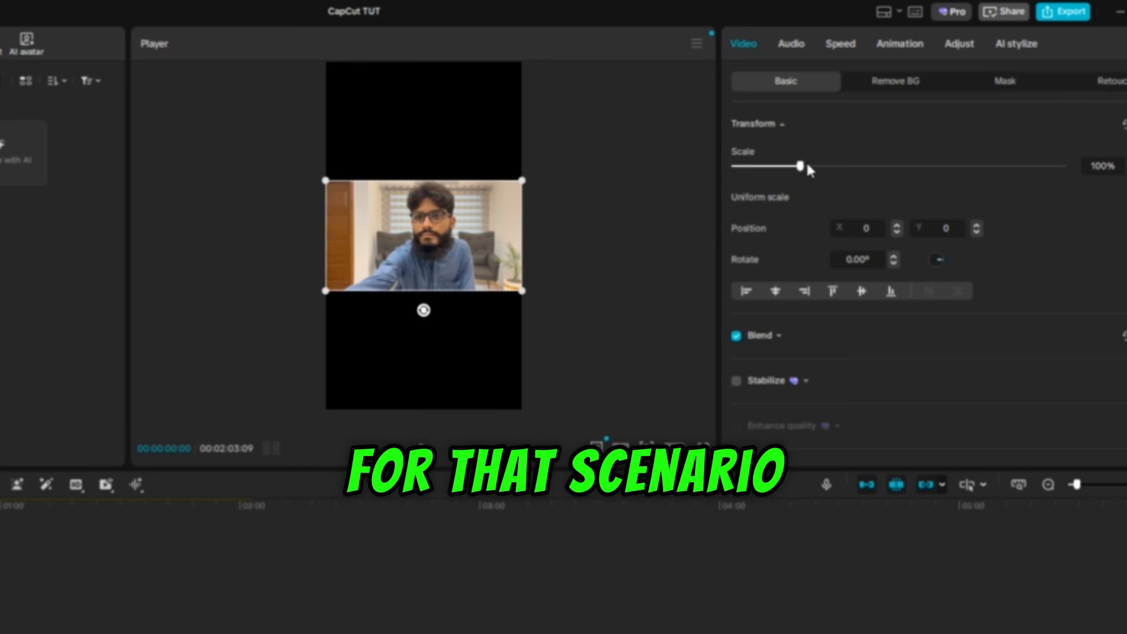
# Try enlarging the first clip to about 215% and shrinking it, and set its scale back to 100%.
pyautogui.moveTo(808, 167); pyautogui.dragTo(876, 169)
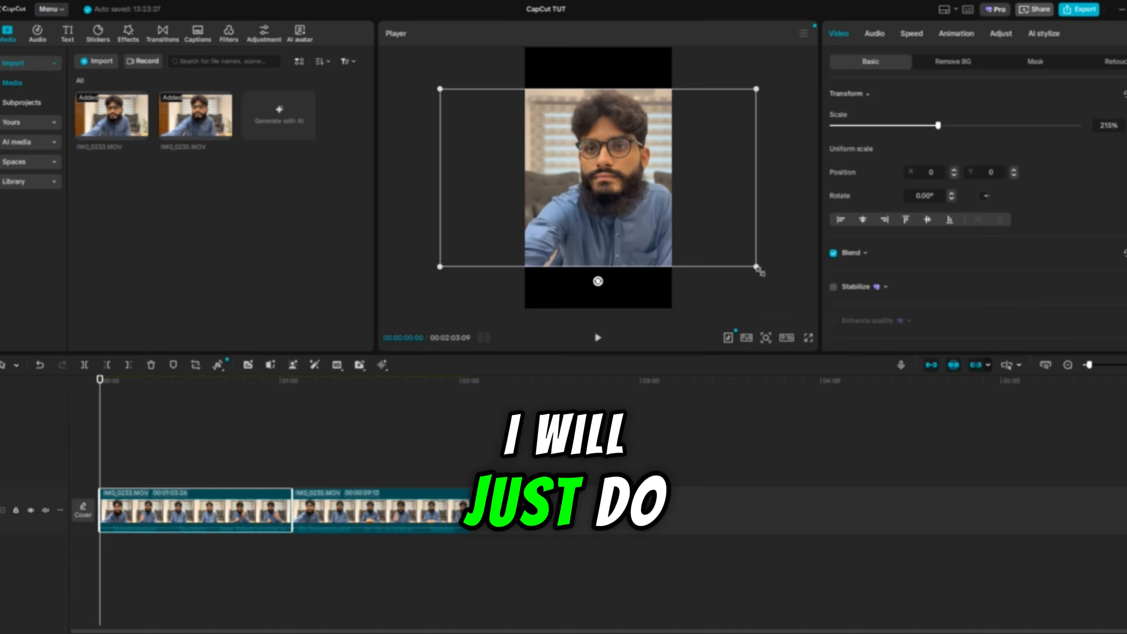
pyautogui.moveTo(757, 267); pyautogui.dragTo(730, 251)
pyautogui.moveTo(921, 127); pyautogui.dragTo(879, 128)
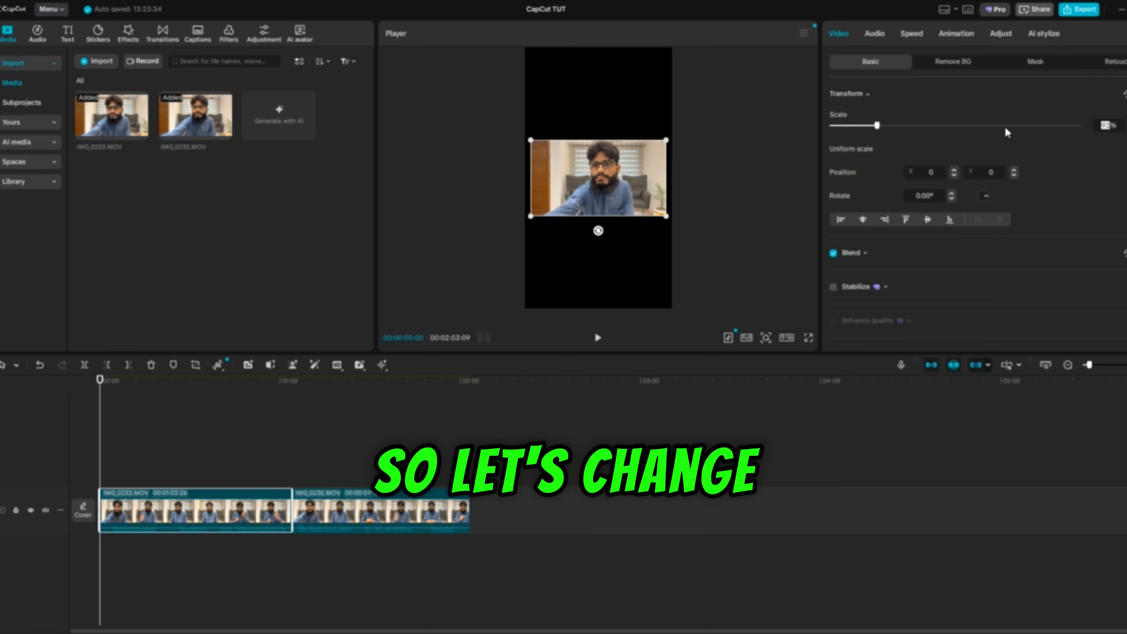
pyautogui.write('100')
pyautogui.press('Return')
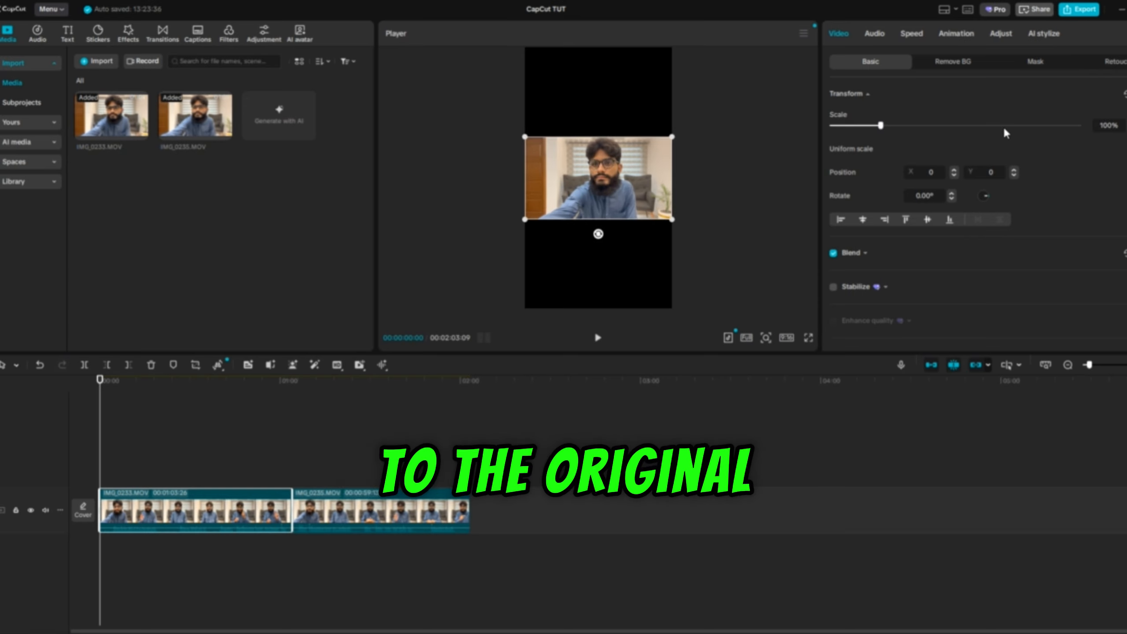
# Reselect the first clip, switch the canvas ratio to 16:9, and set it back to Original.
pyautogui.click(711, 170)
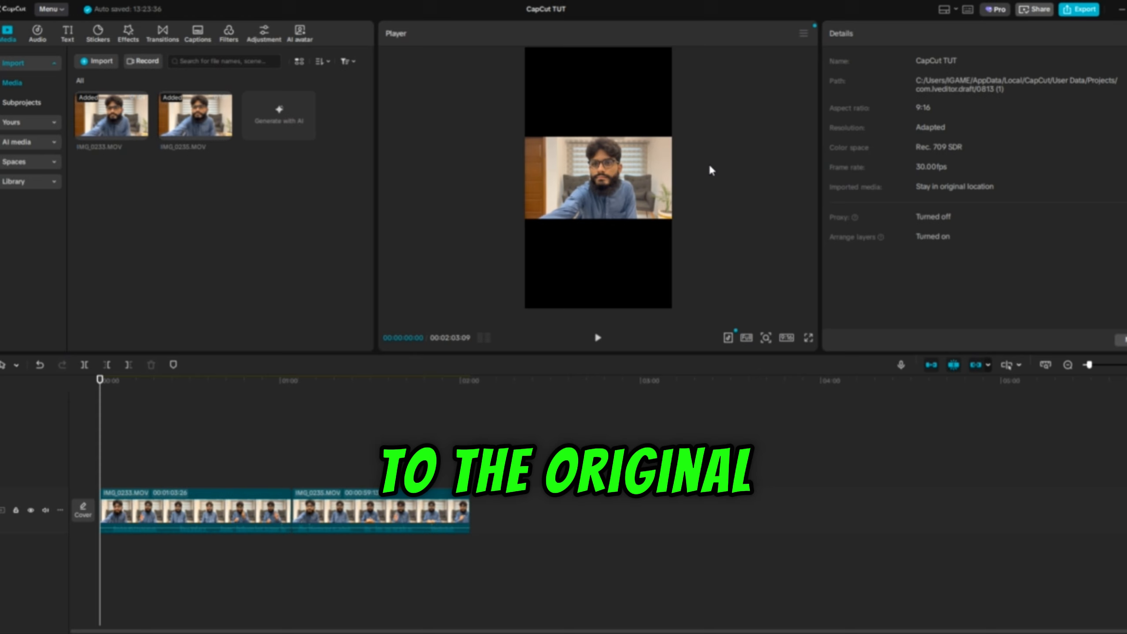
pyautogui.click(577, 174)
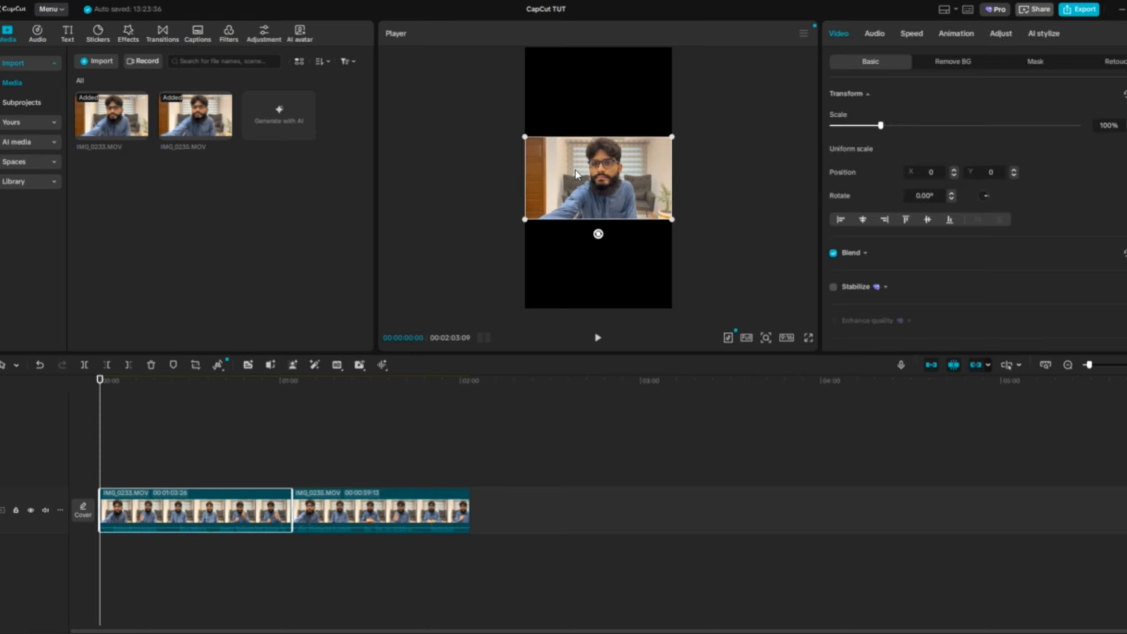
pyautogui.click(785, 338)
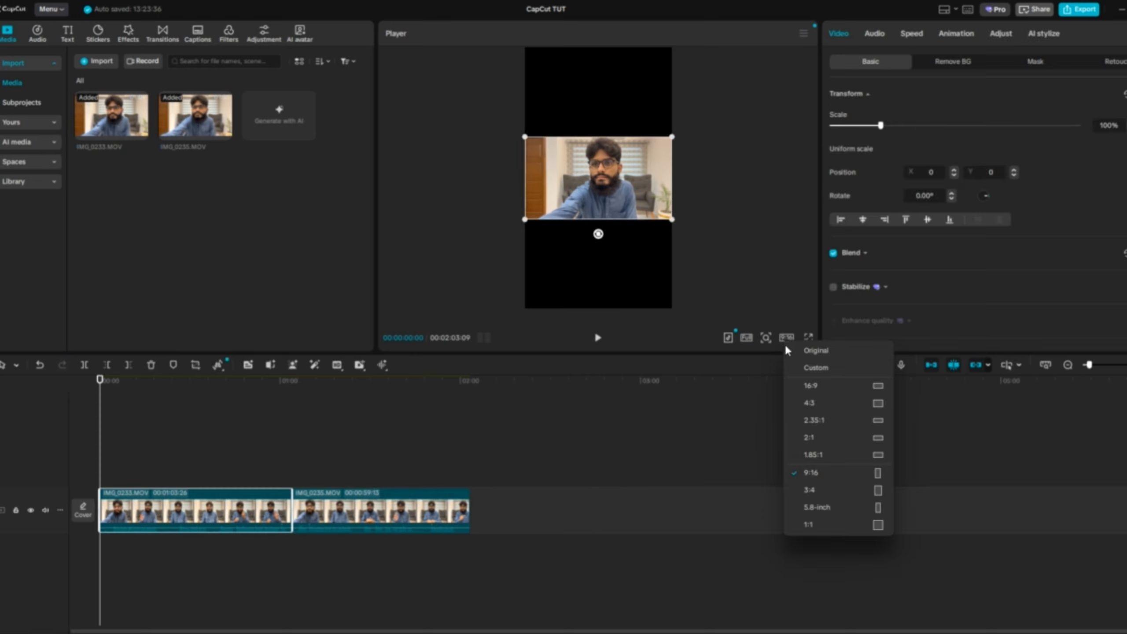
pyautogui.click(799, 386)
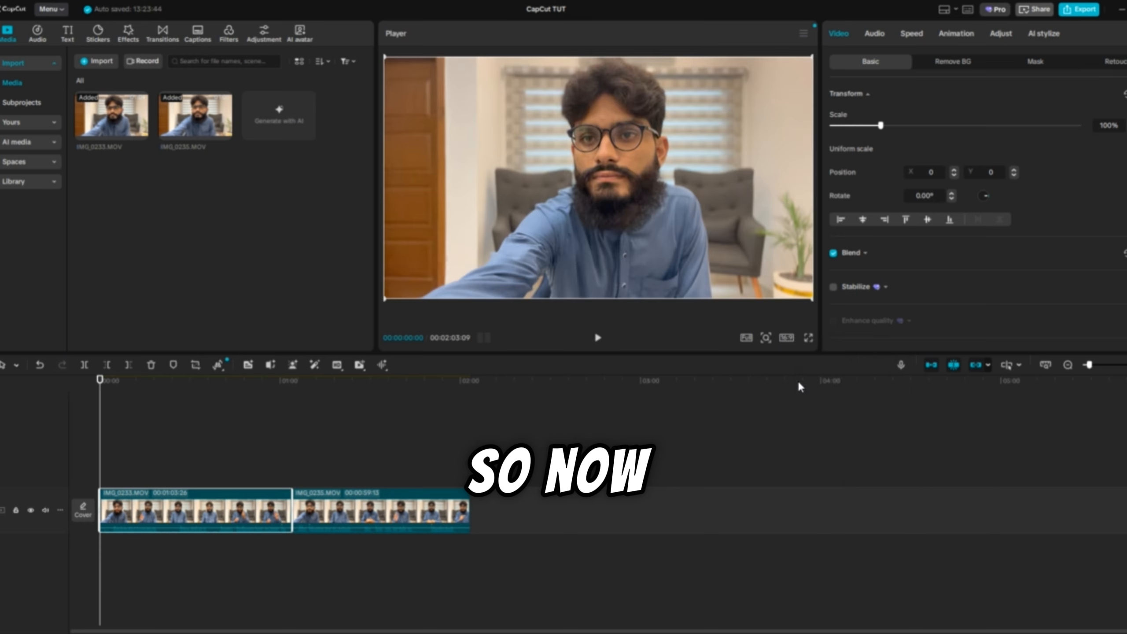
pyautogui.click(790, 338)
pyautogui.click(802, 355)
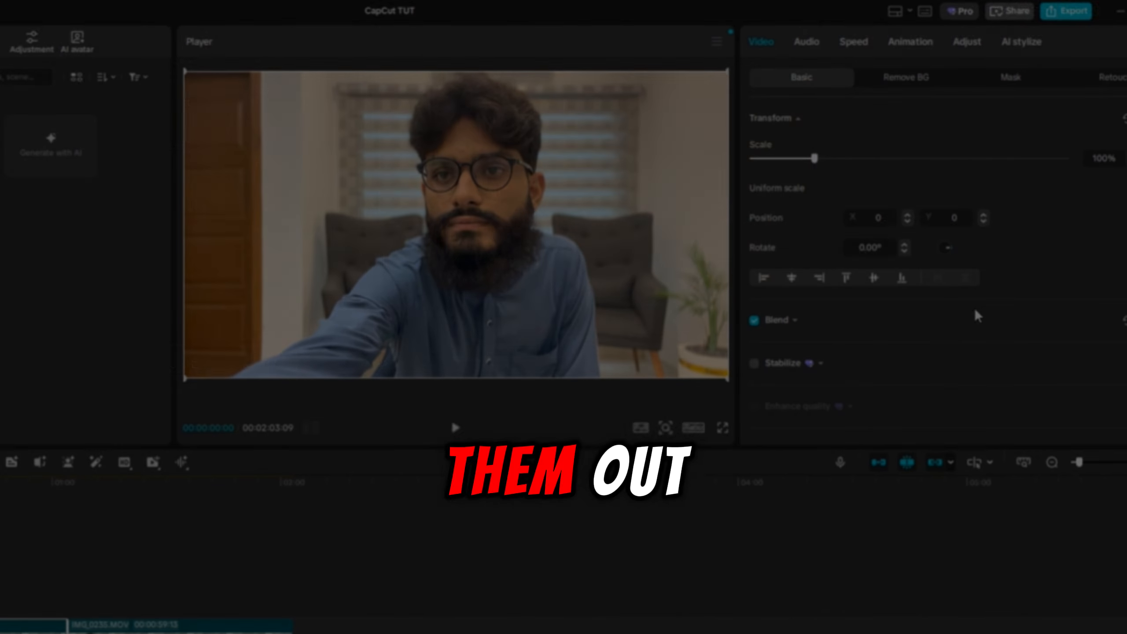
# Look through the first clip's basic video options, such as Relight, Auto reframe and Motion blur, and its background removal and mask settings.
pyautogui.scroll(-8, 978, 316)
pyautogui.scroll(1, 831, 370)
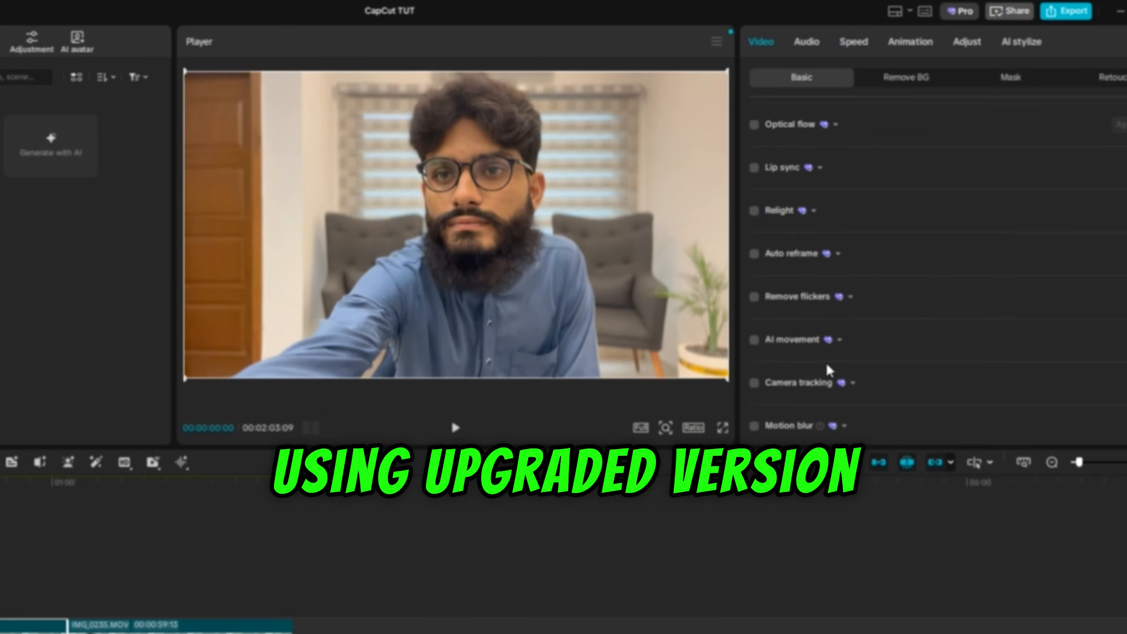
pyautogui.scroll(-1, 850, 309)
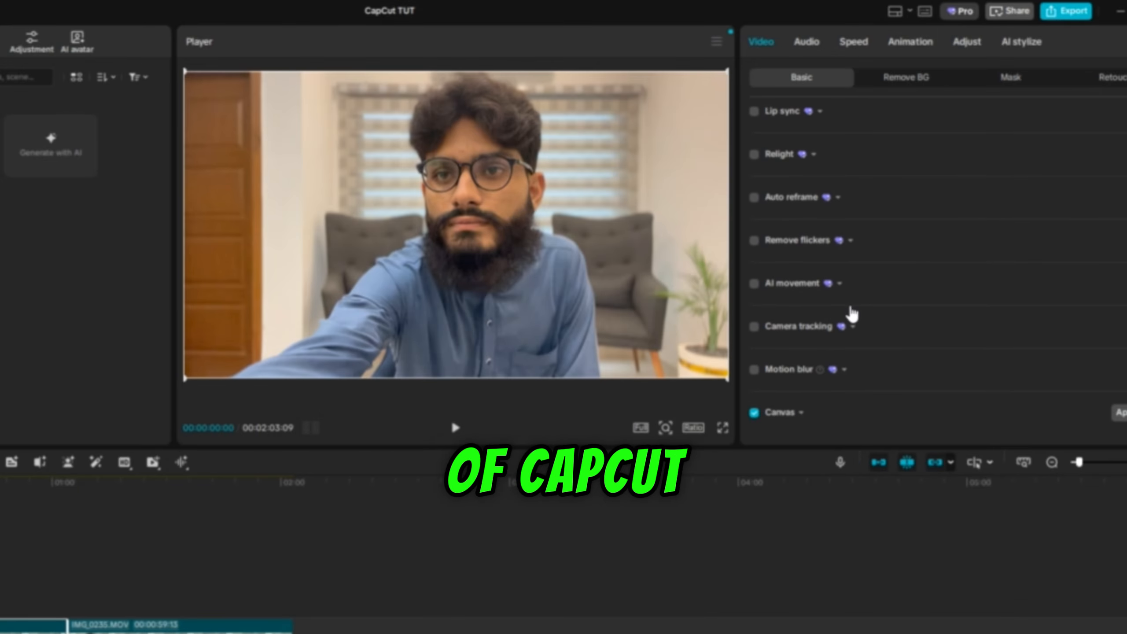
pyautogui.scroll(1, 850, 312)
pyautogui.scroll(6, 855, 245)
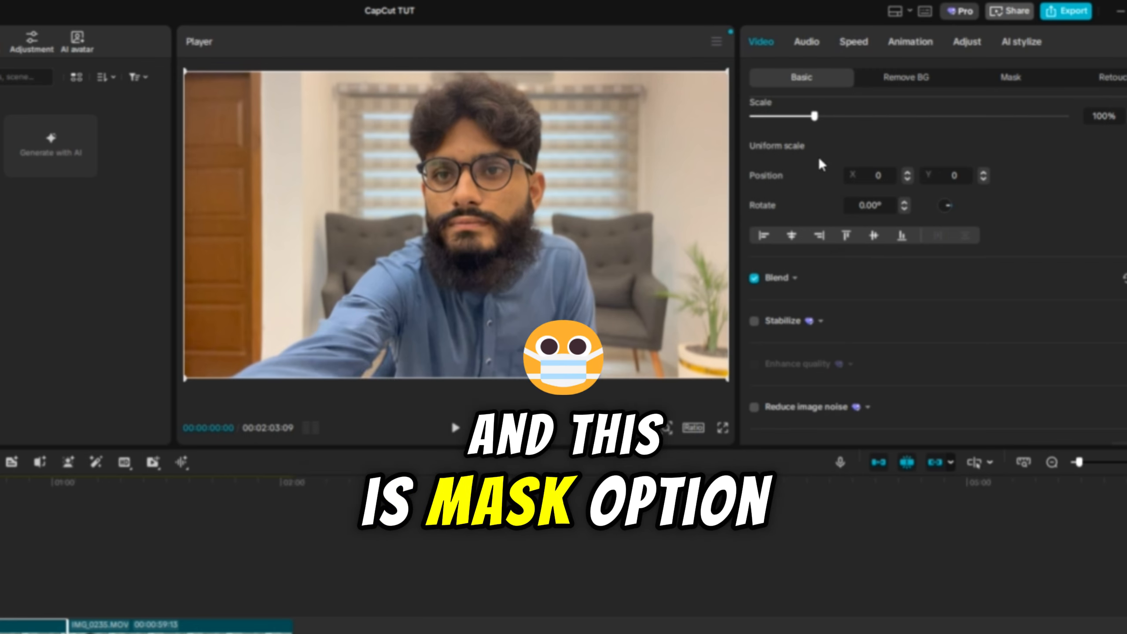
pyautogui.click(883, 81)
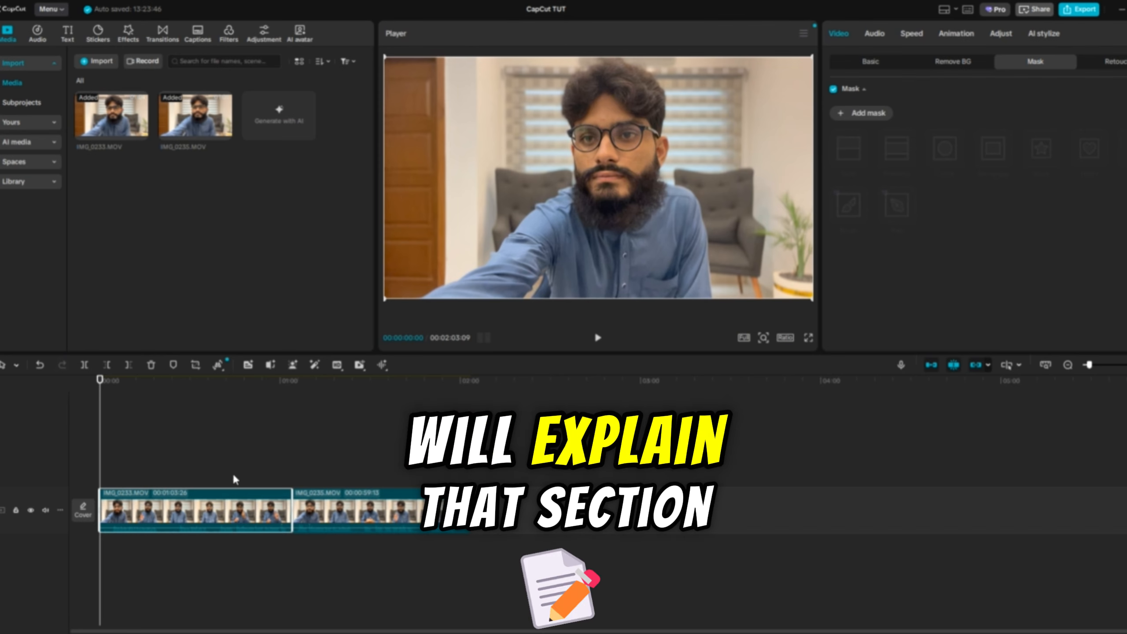
# Examine the two clips on the timeline at closer and wider zoom levels with the first clip selected.
pyautogui.click(447, 575)
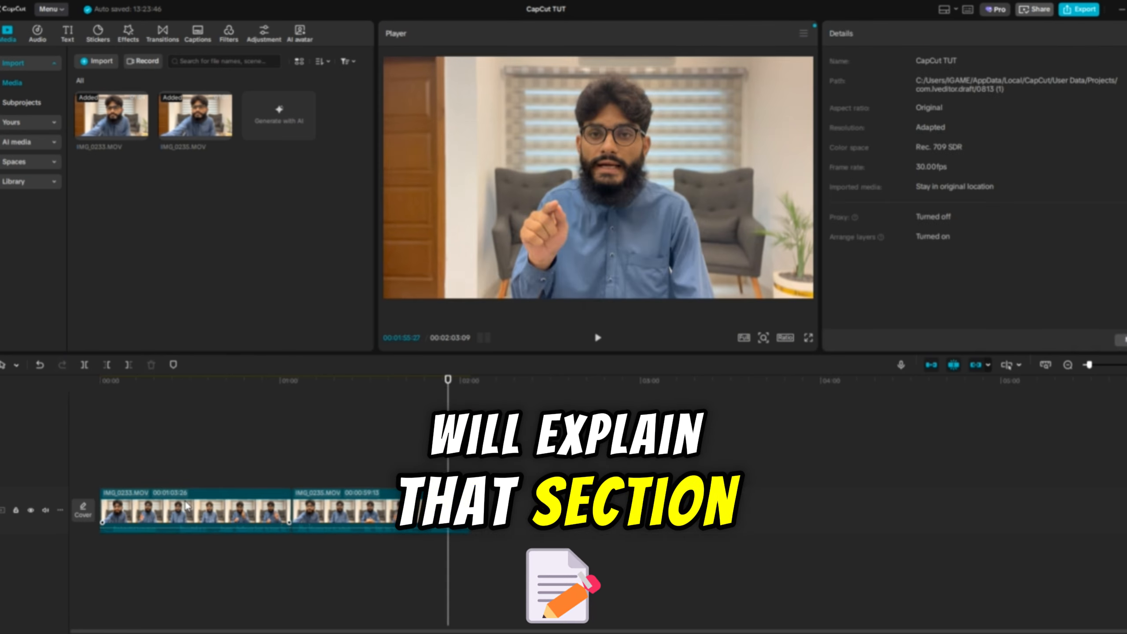
pyautogui.click(186, 506)
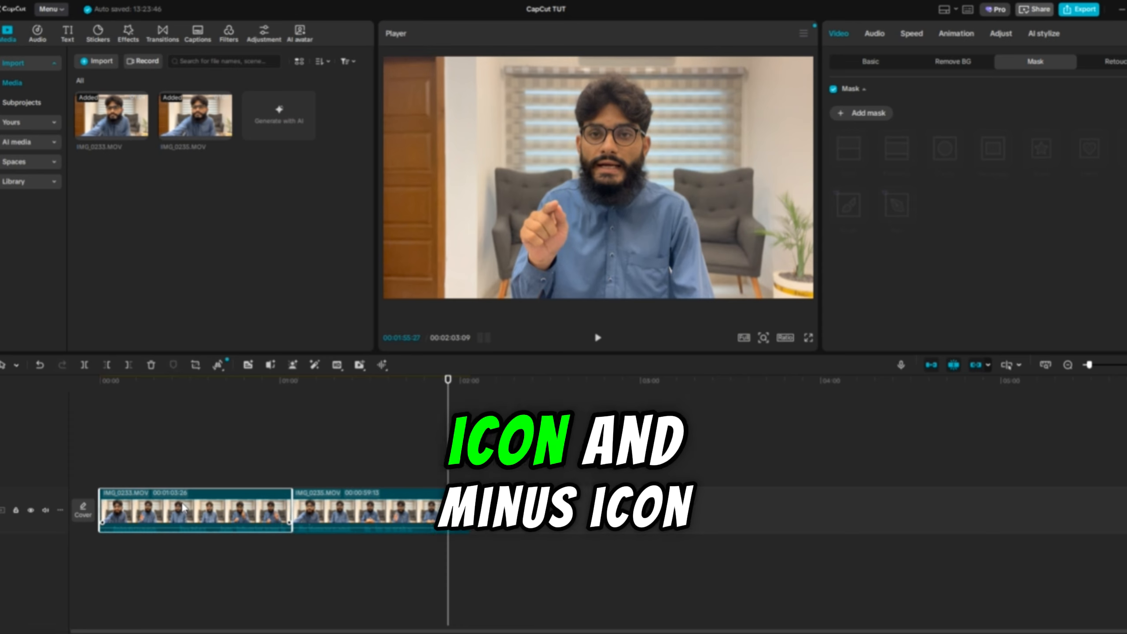
pyautogui.hotkey('ctrl', '+')
pyautogui.hotkey('ctrl', '+')
pyautogui.hotkey('ctrl', '+')
pyautogui.hotkey('ctrl', '+')
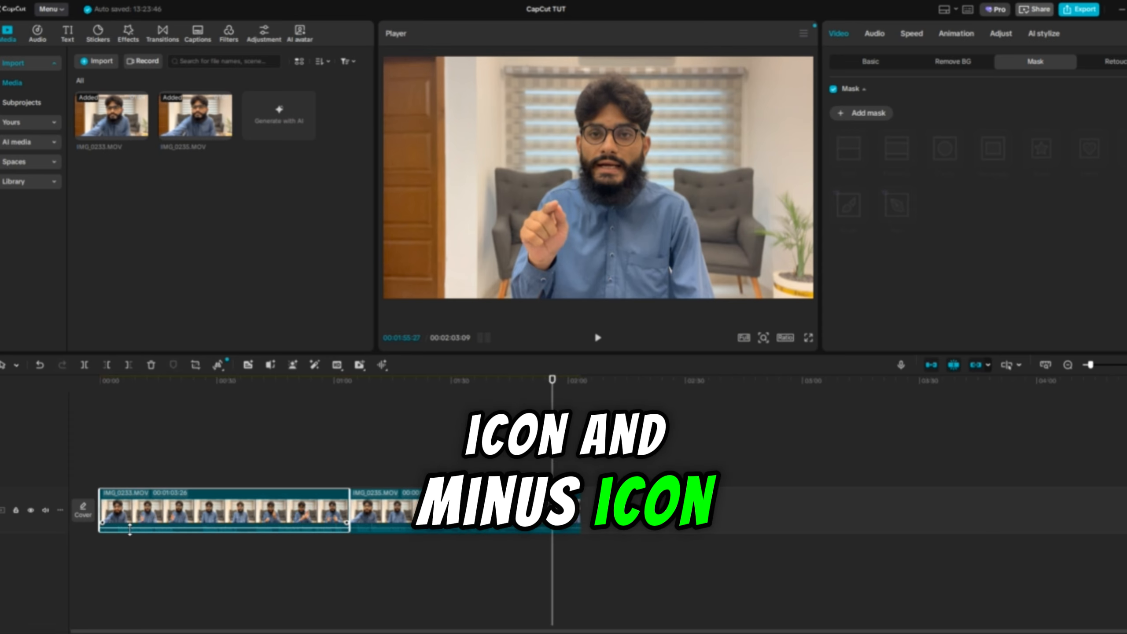
pyautogui.hotkey('ctrl', '-')
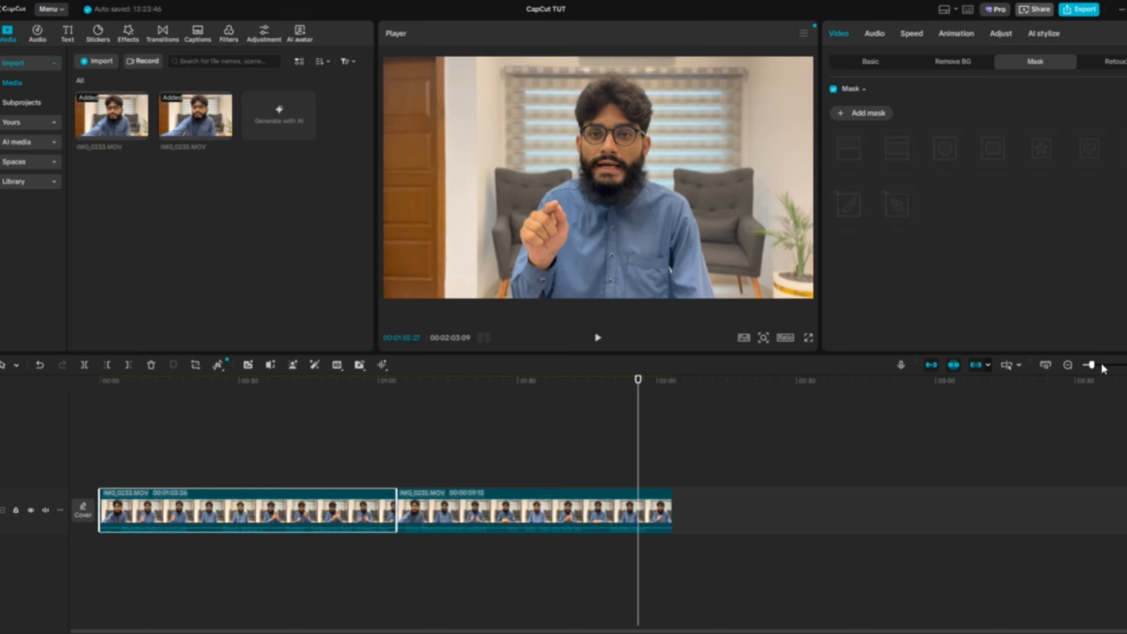
pyautogui.click(1069, 365)
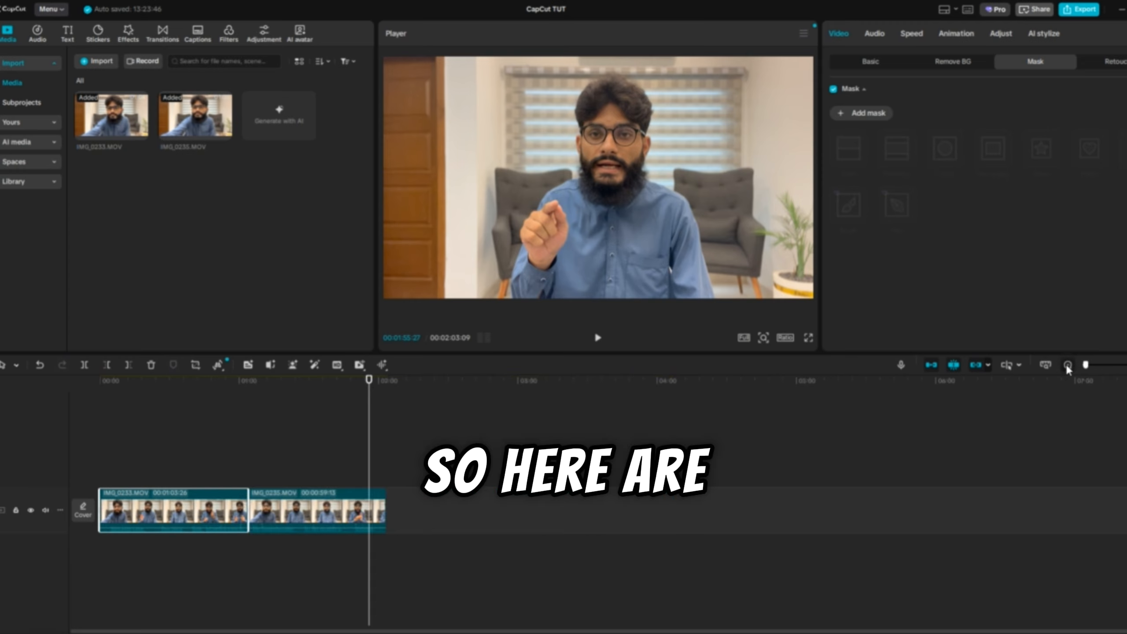
pyautogui.click(1069, 366)
pyautogui.moveTo(1086, 365)
pyautogui.mouseDown()
pyautogui.moveTo(1116, 371)
pyautogui.moveTo(1098, 377)
pyautogui.mouseUp()
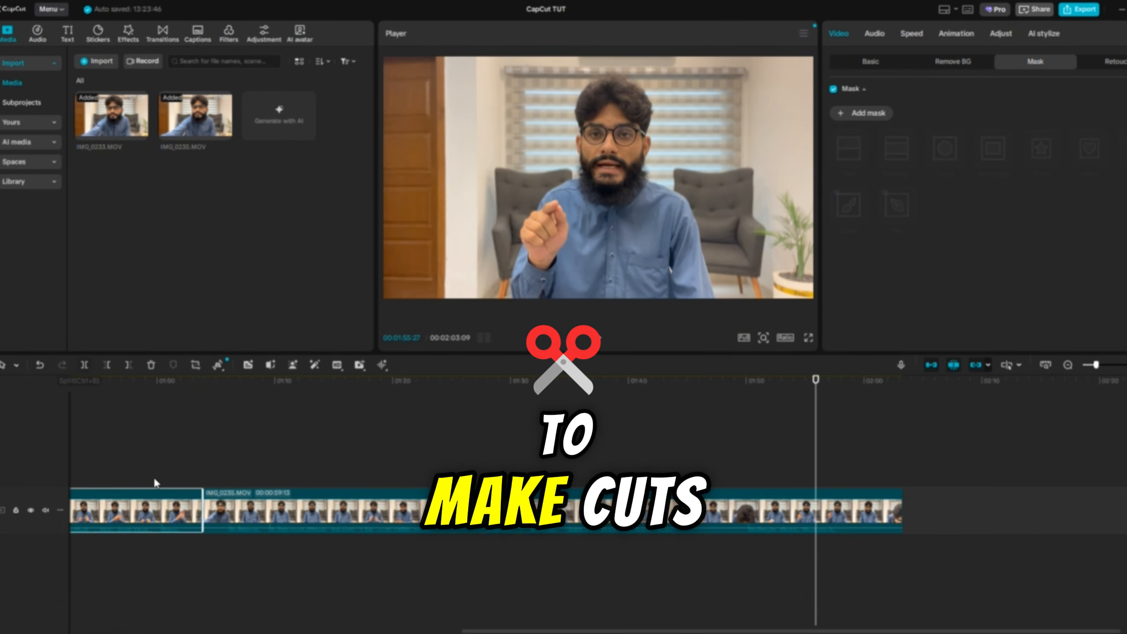
pyautogui.moveTo(524, 631); pyautogui.dragTo(133, 617)
# Try deleting the first clip's part after 00:00:21:24 and its part before that point, undoing each deletion.
pyautogui.click(269, 433)
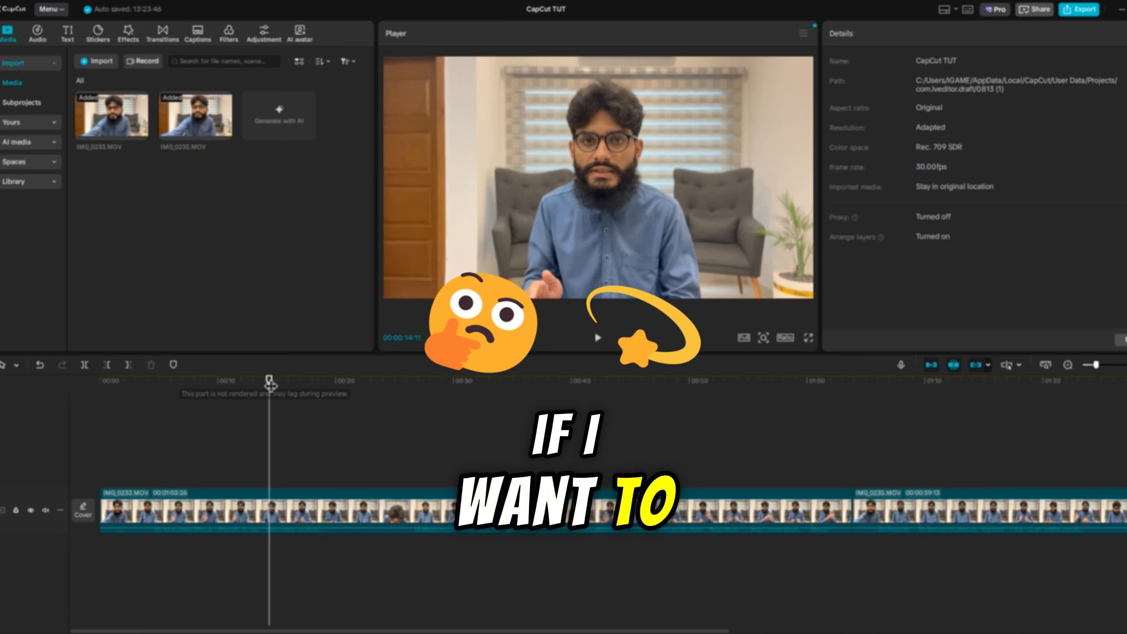
pyautogui.moveTo(271, 385); pyautogui.dragTo(520, 399)
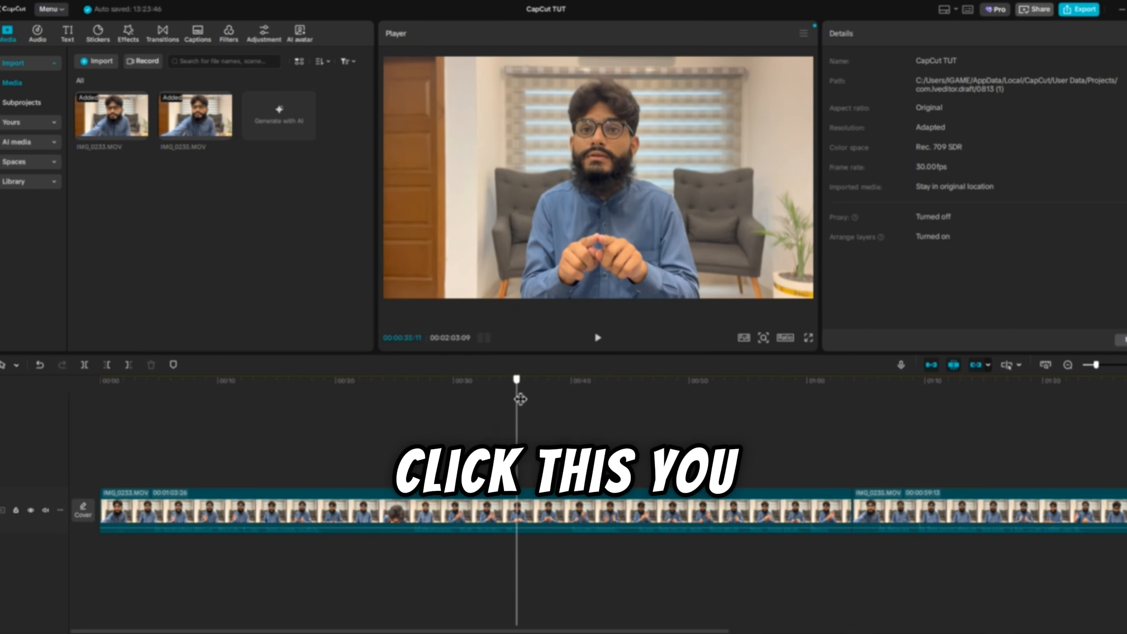
pyautogui.moveTo(521, 399); pyautogui.dragTo(357, 389)
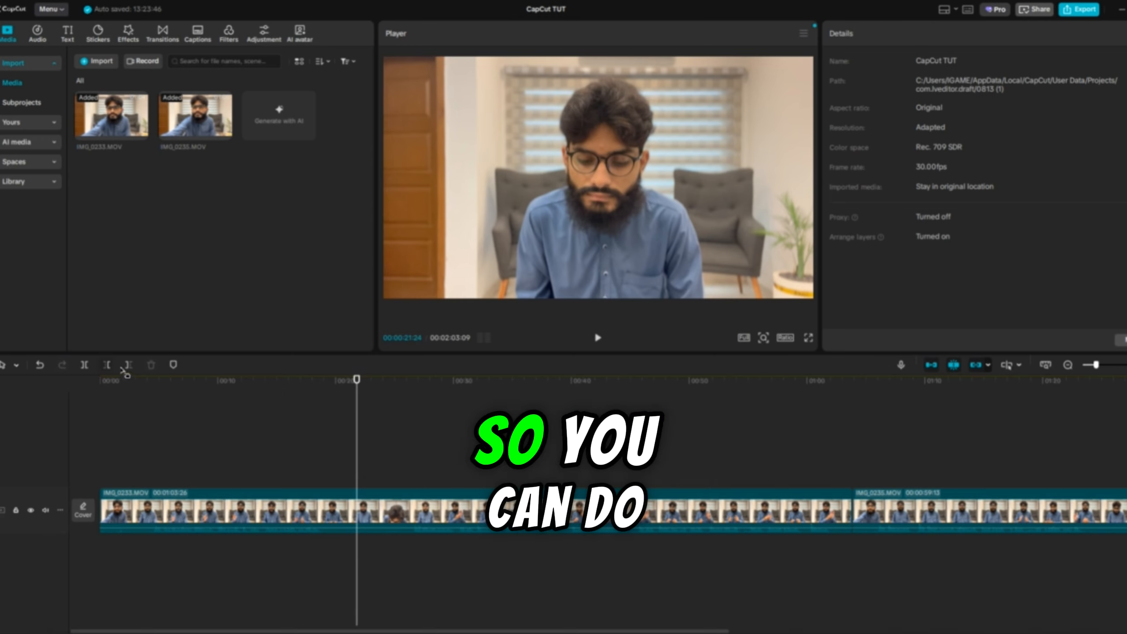
pyautogui.click(127, 366)
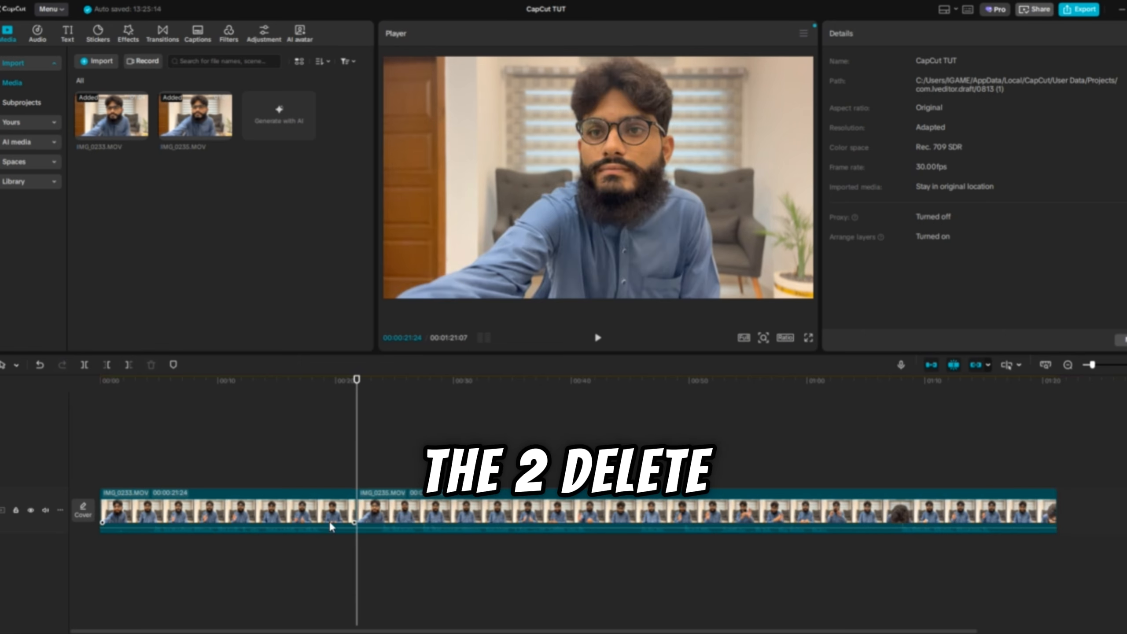
pyautogui.hotkey('ctrl', 'z')
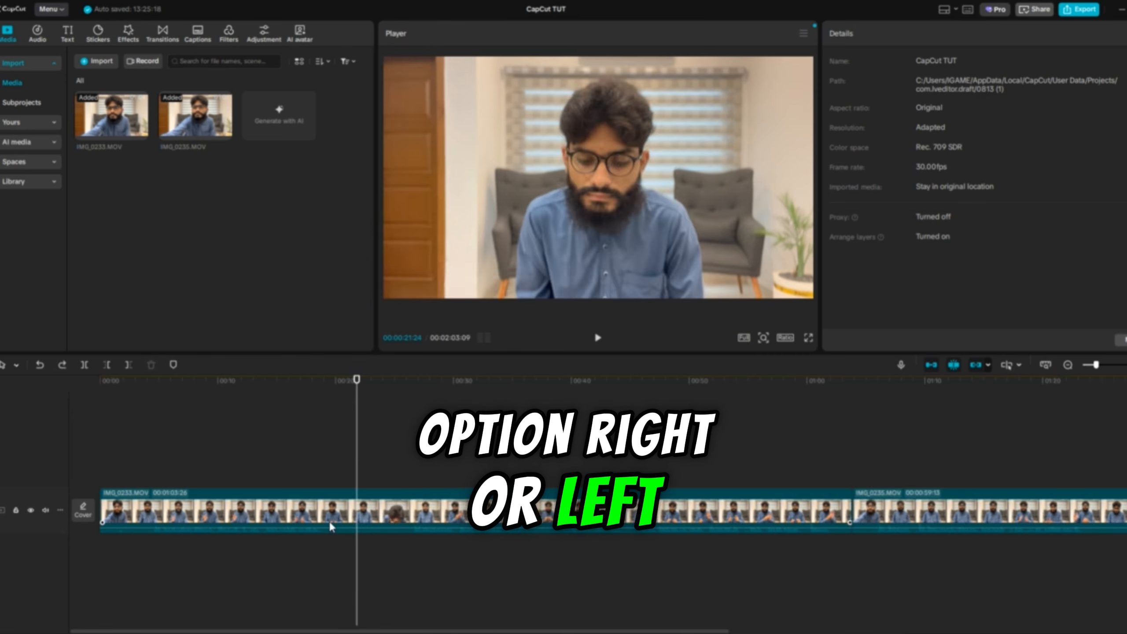
pyautogui.click(108, 364)
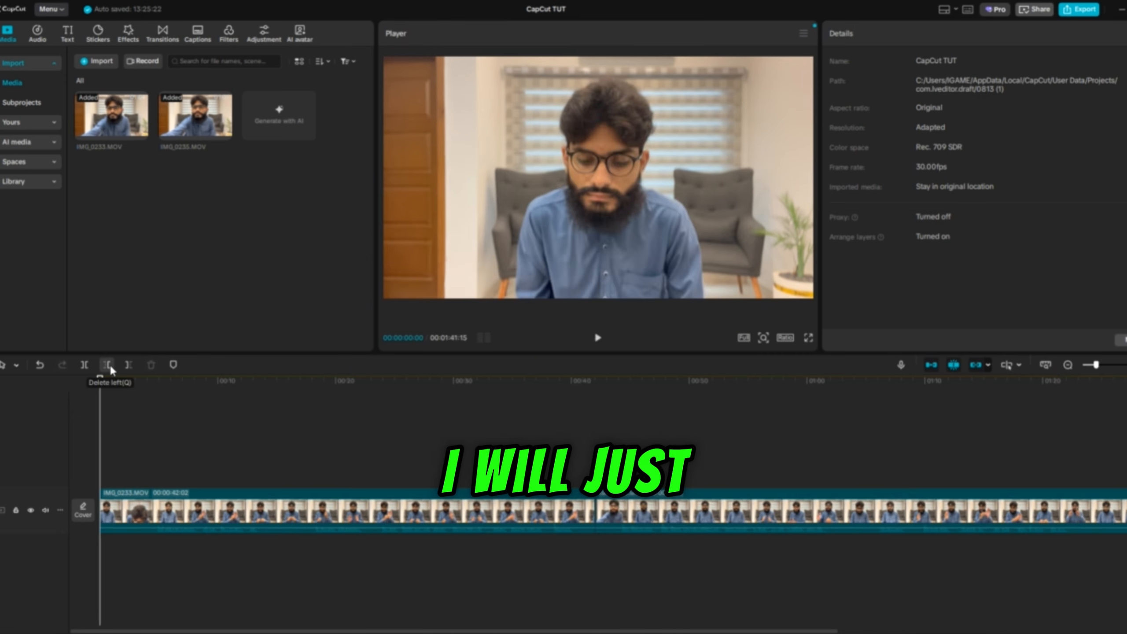
pyautogui.hotkey('ctrl', 'z')
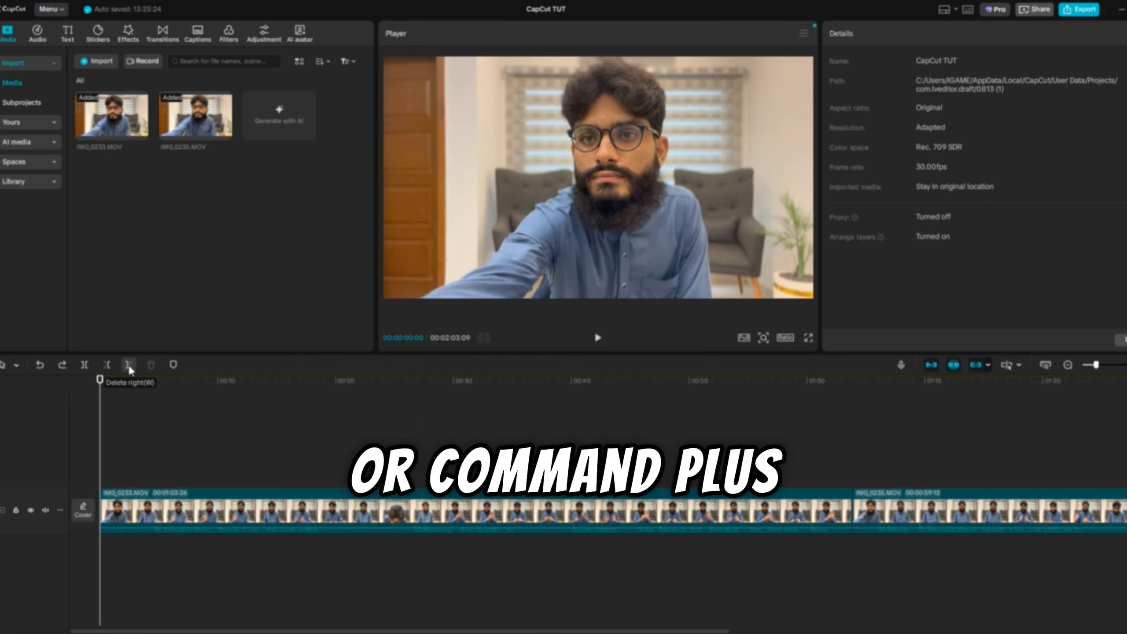
# Split the first clip at 00:00:19:08 and move the playhead back to about 00:00:12:23.
pyautogui.click(329, 442)
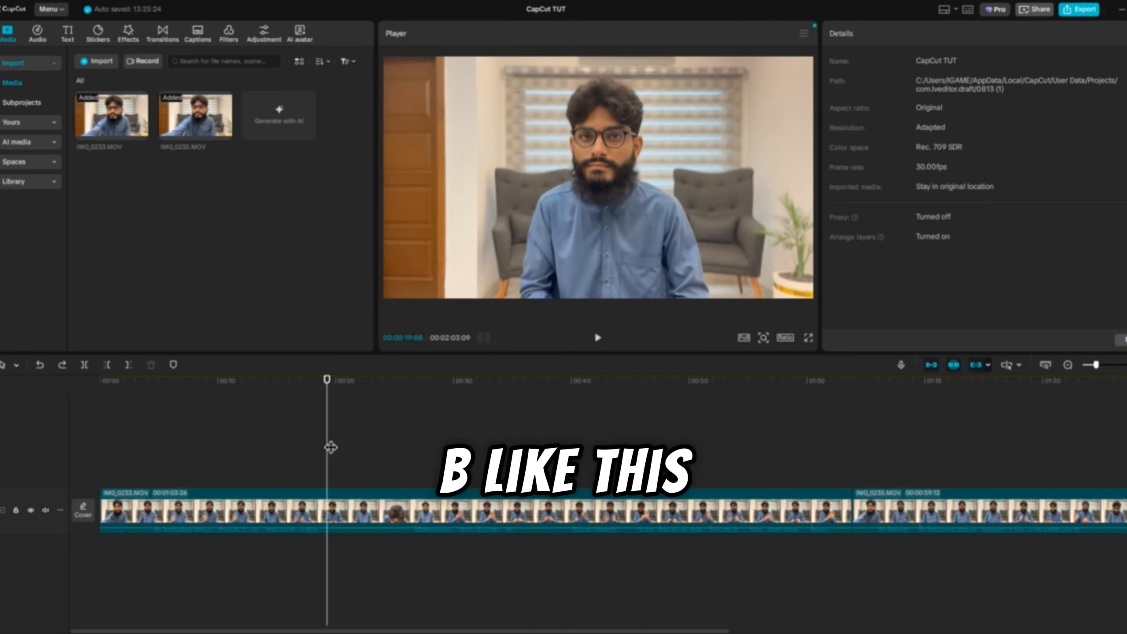
pyautogui.click(83, 369)
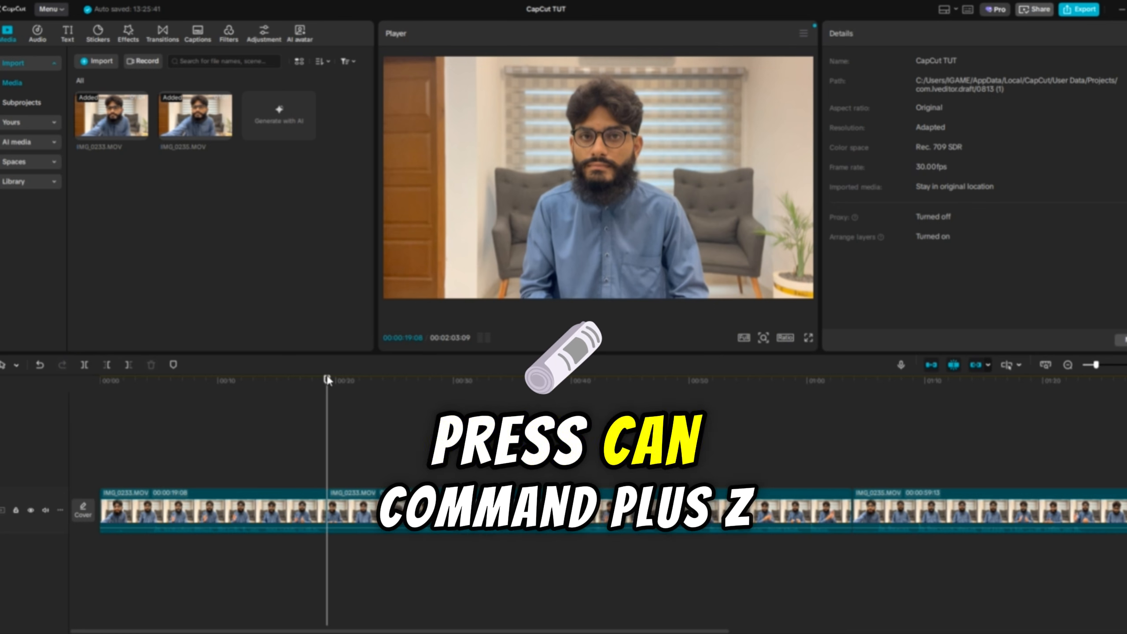
pyautogui.moveTo(327, 379); pyautogui.dragTo(252, 379)
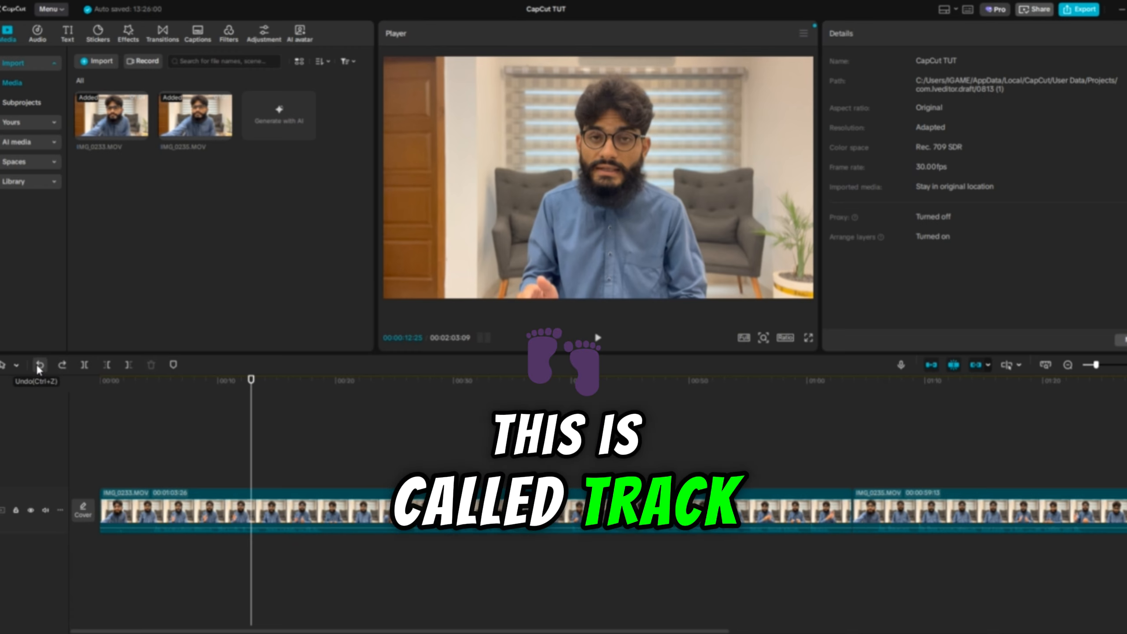
# Undo the first clip's split and return the playhead to the start of the timeline.
pyautogui.click(39, 365)
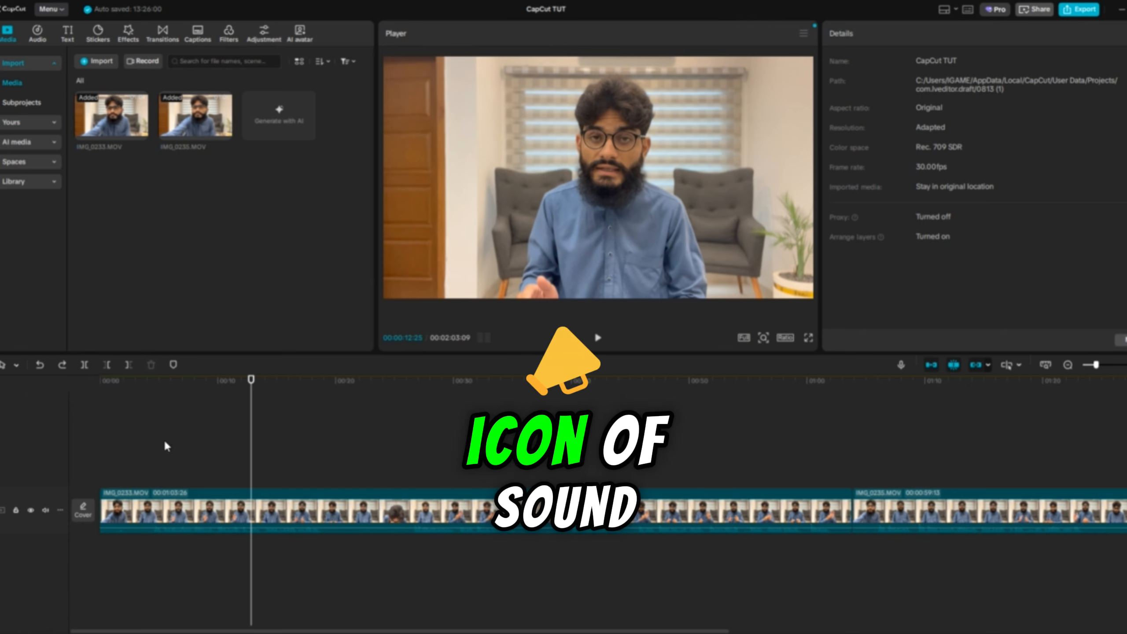
pyautogui.moveTo(252, 383); pyautogui.dragTo(100, 381)
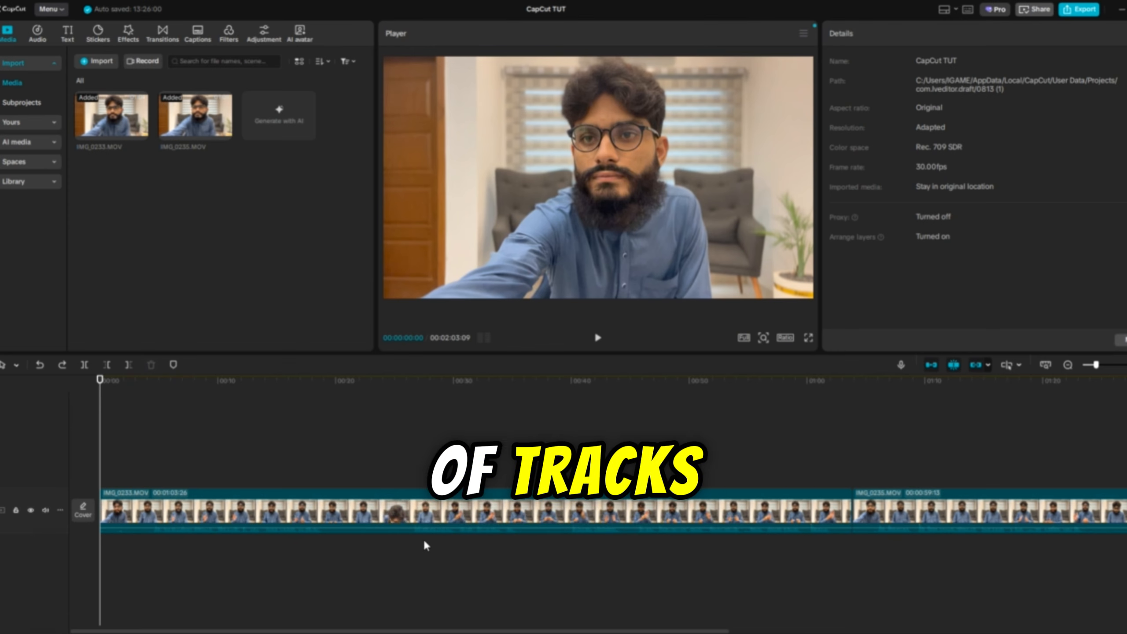
# Mute and unmute the video track's audio, and hide and unhide the same track.
pyautogui.click(46, 511)
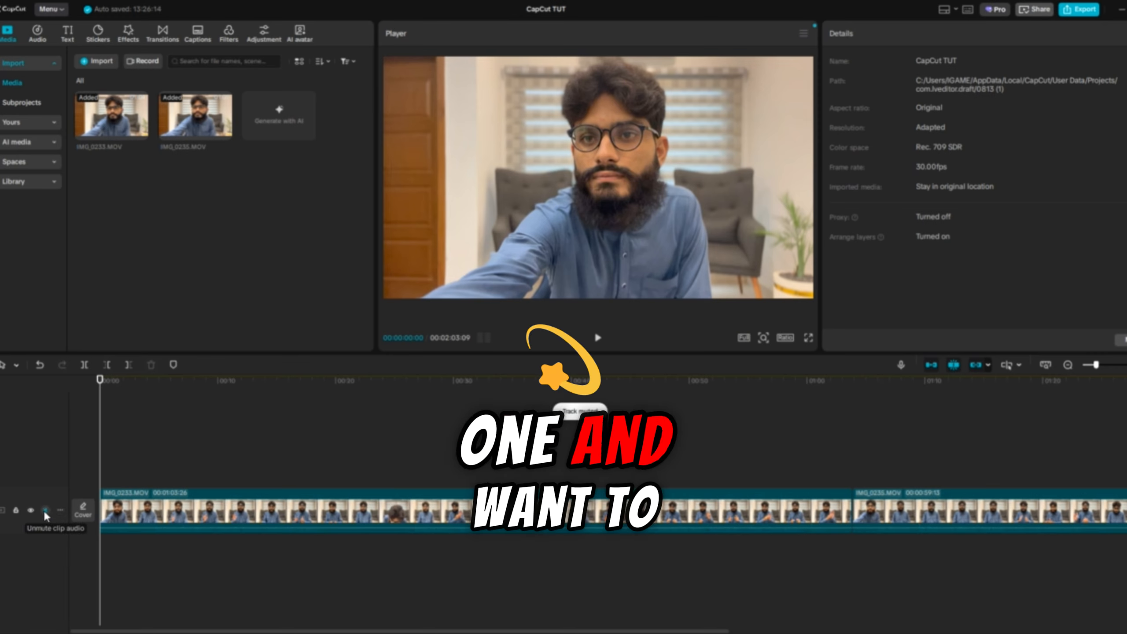
pyautogui.click(45, 511)
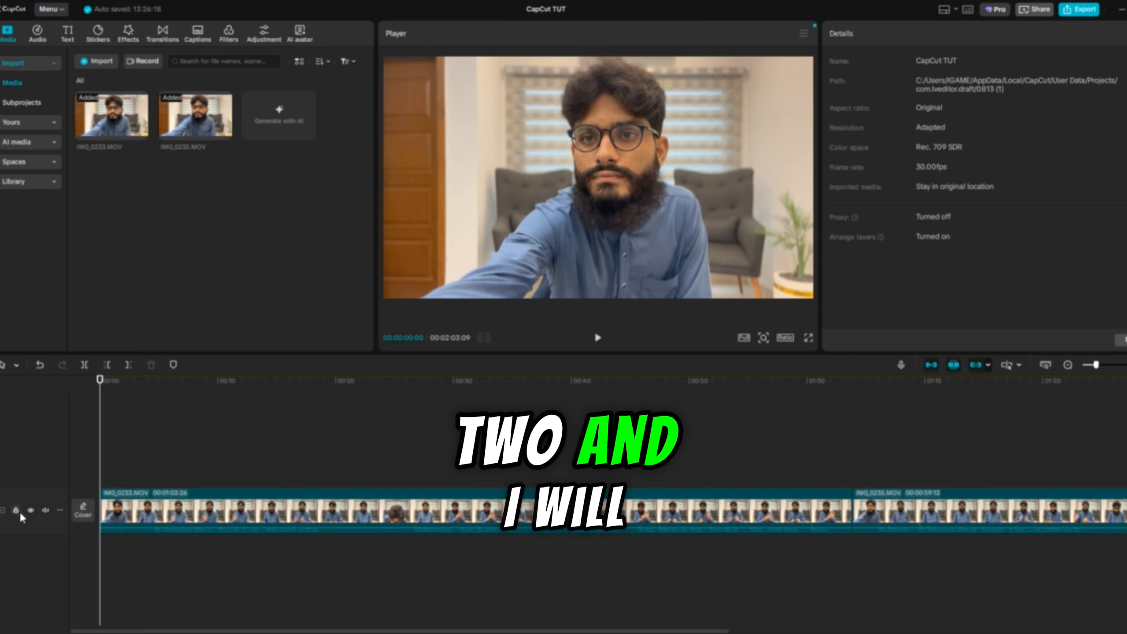
pyautogui.click(32, 511)
pyautogui.click(31, 510)
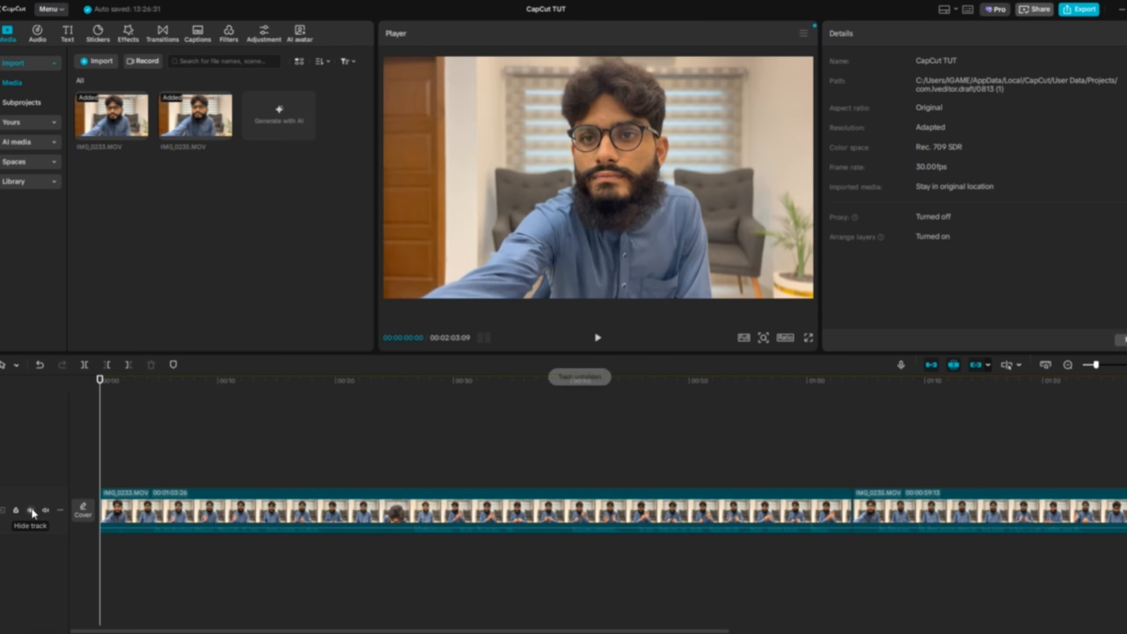
# Try placing the second clip on a track above the first and splitting the first clip at 00:00:37:14, undoing both changes.
pyautogui.moveTo(920, 506); pyautogui.dragTo(284, 465)
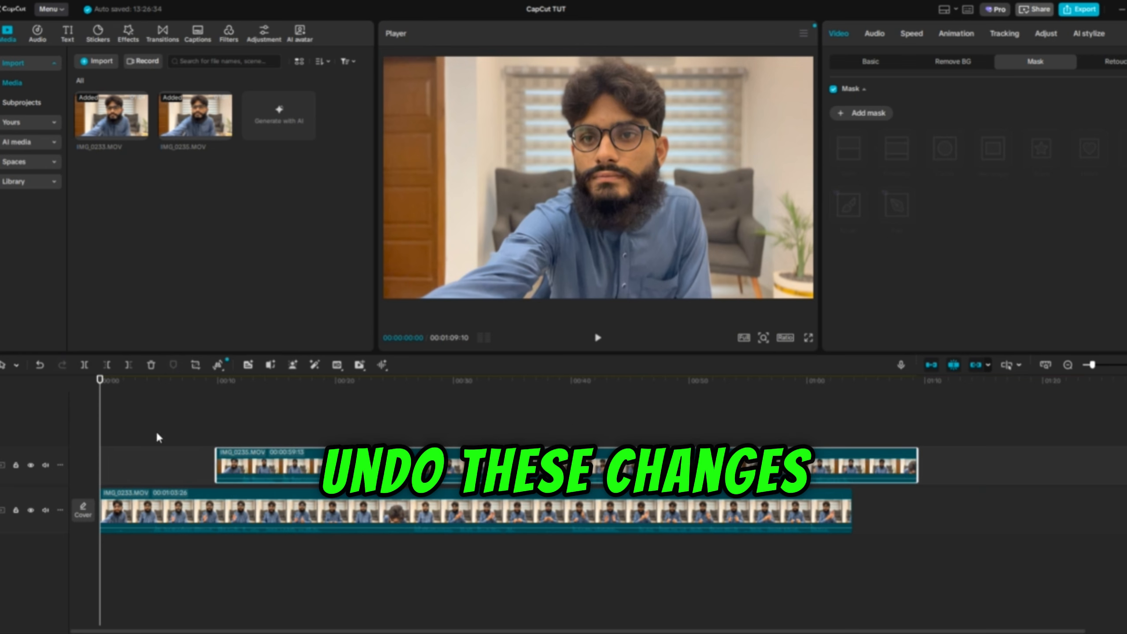
pyautogui.click(542, 419)
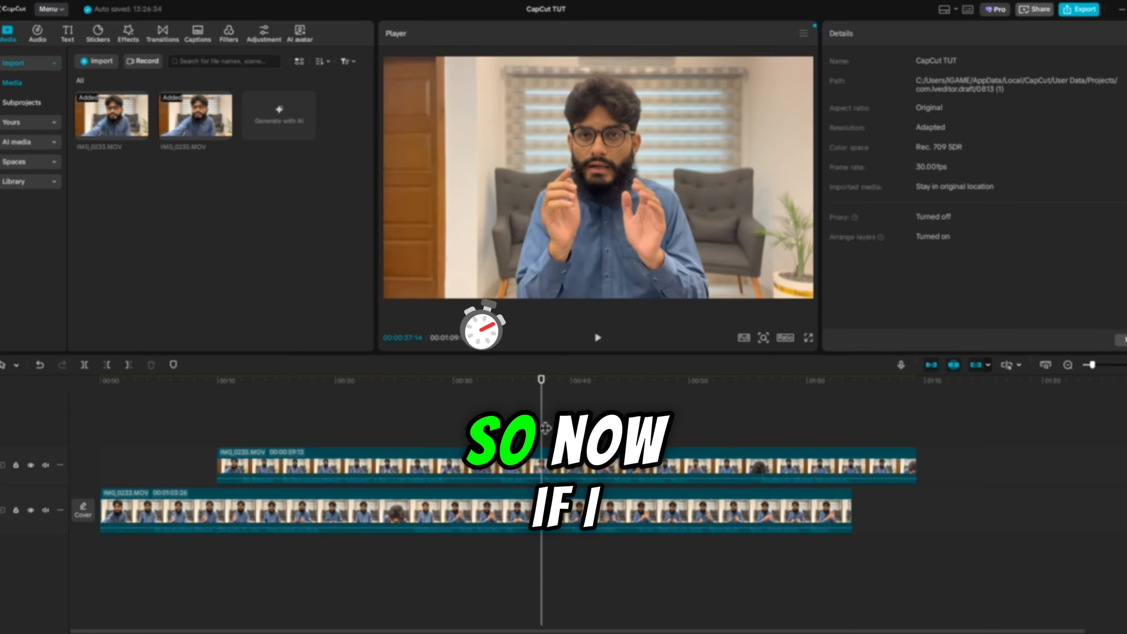
pyautogui.click(84, 365)
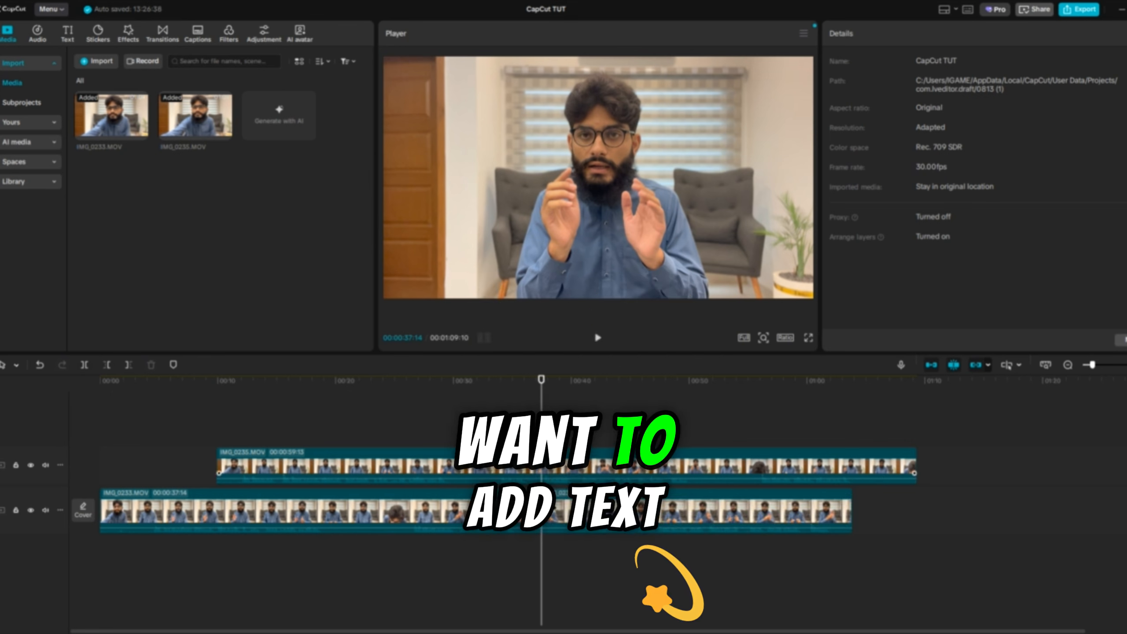
pyautogui.moveTo(558, 481); pyautogui.dragTo(252, 390)
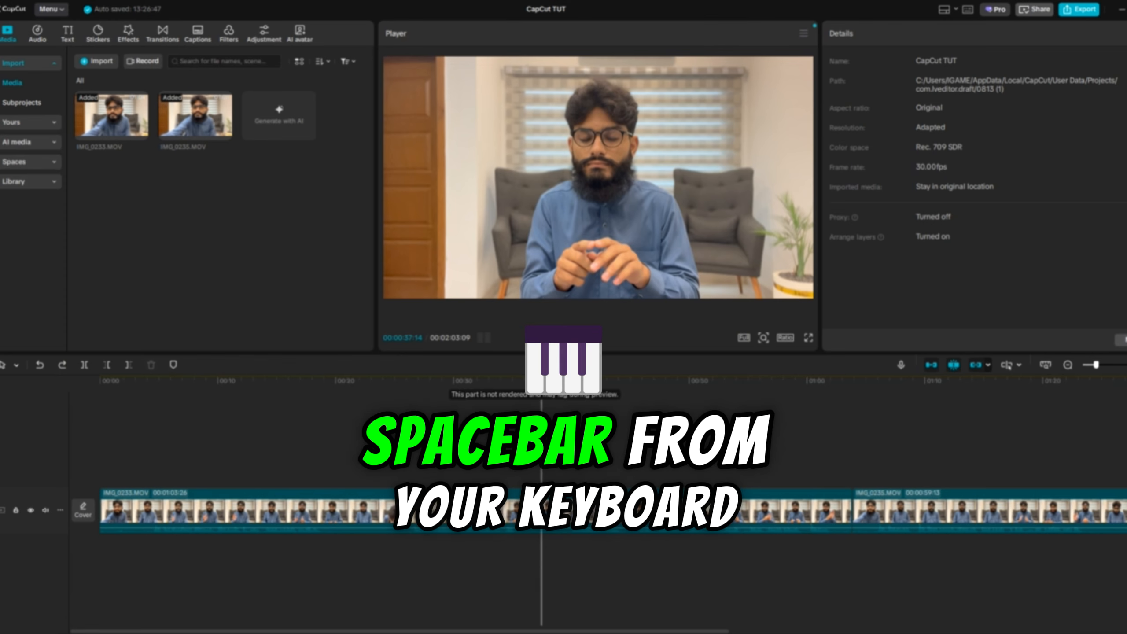
# Return the playhead to the start of the timeline and play the preview from there.
pyautogui.press('Home')
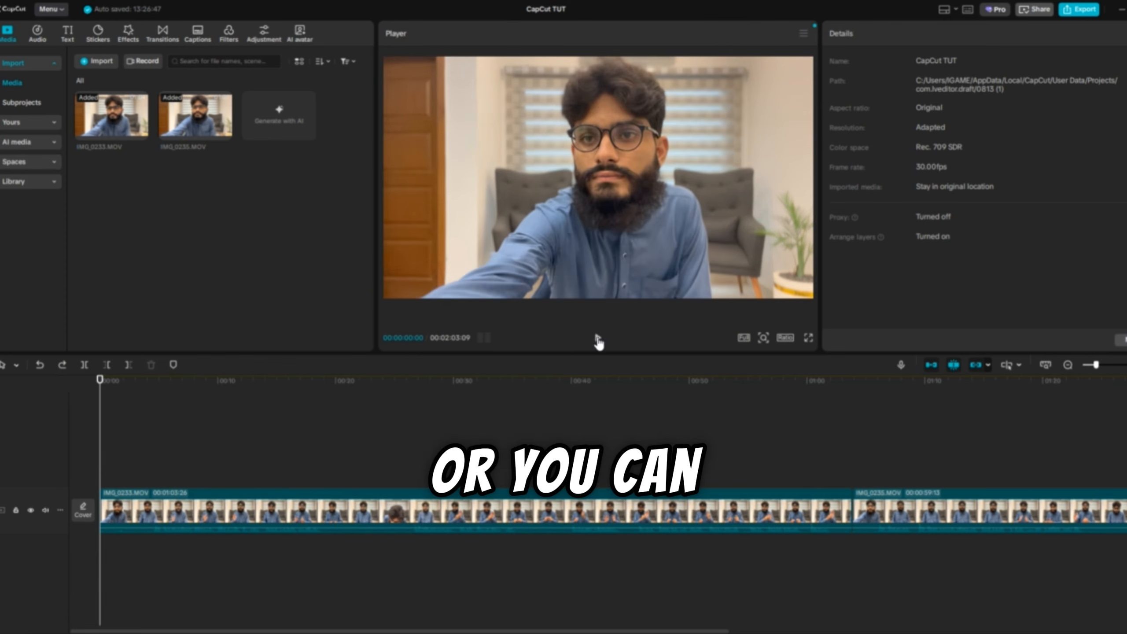
pyautogui.click(598, 338)
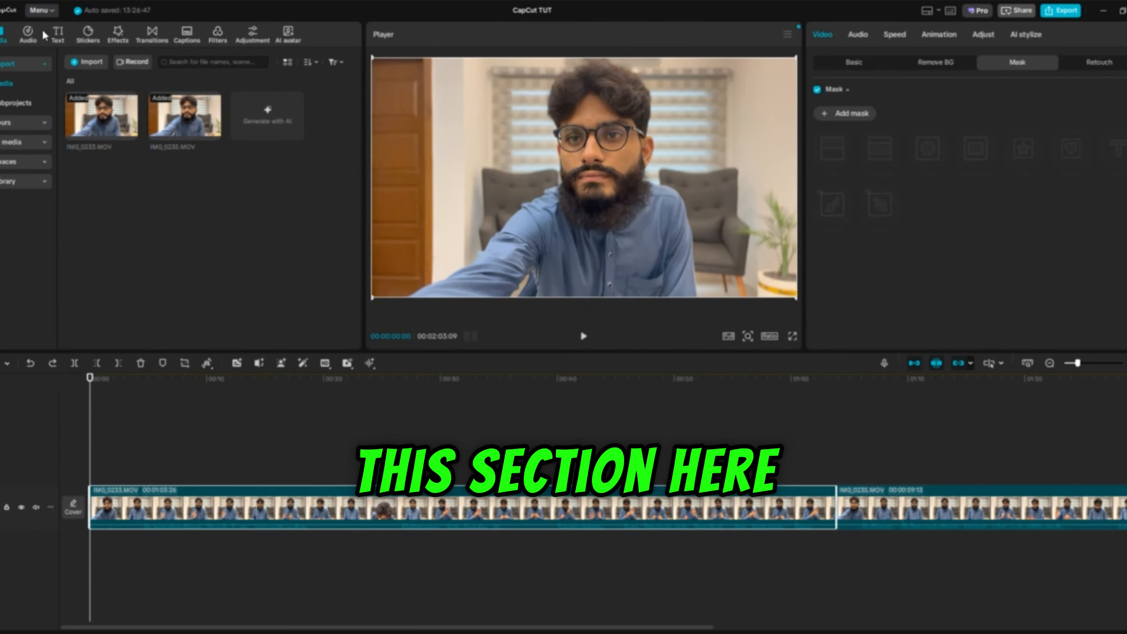
# Add a default text at the start of the timeline above the first clip and move the playhead to 00:00:01:19.
pyautogui.click(58, 34)
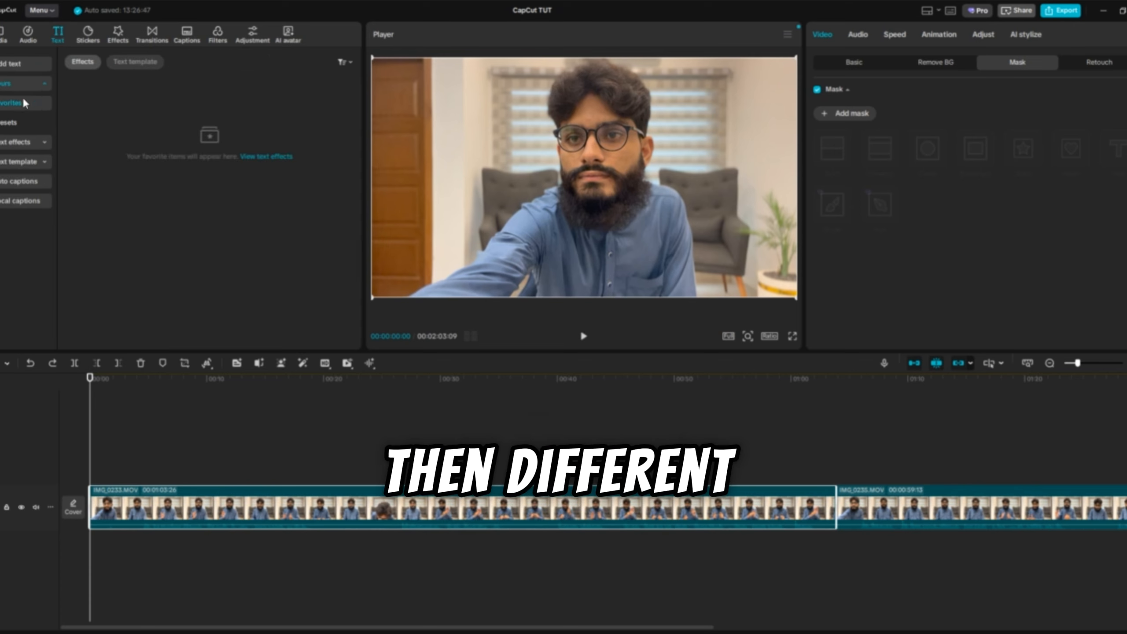
pyautogui.click(16, 65)
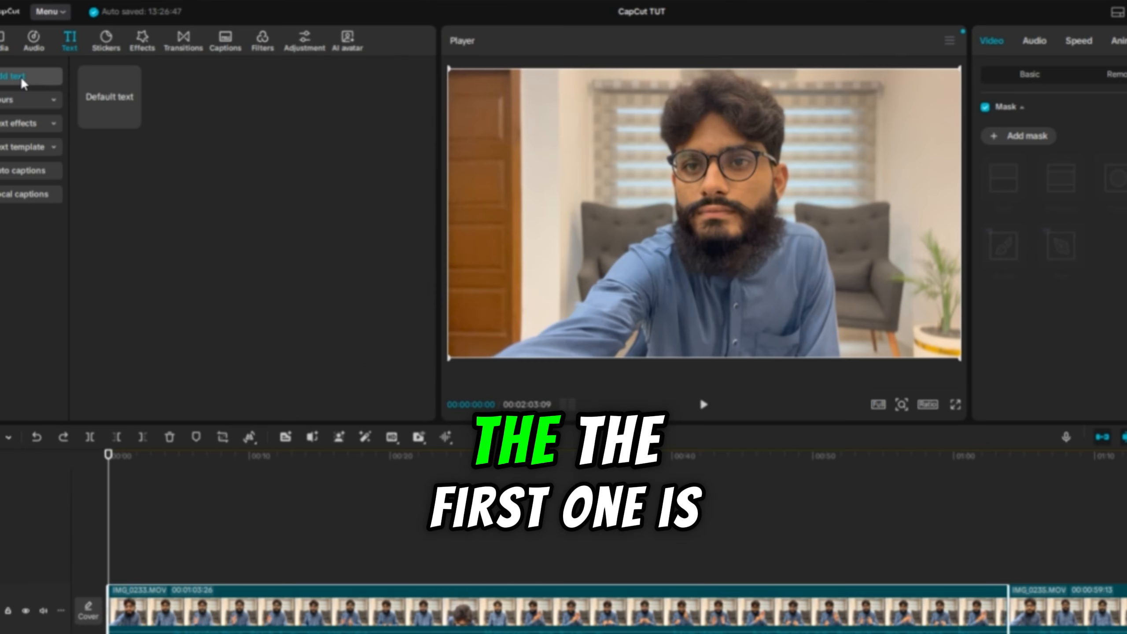
pyautogui.moveTo(106, 106)
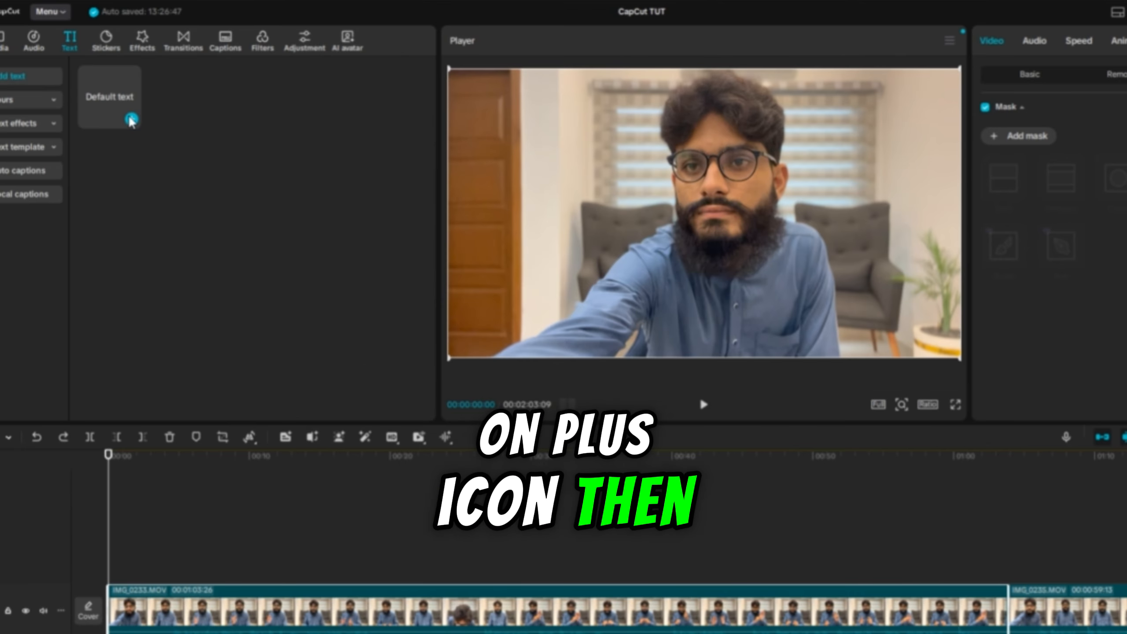
pyautogui.click(131, 119)
pyautogui.click(131, 538)
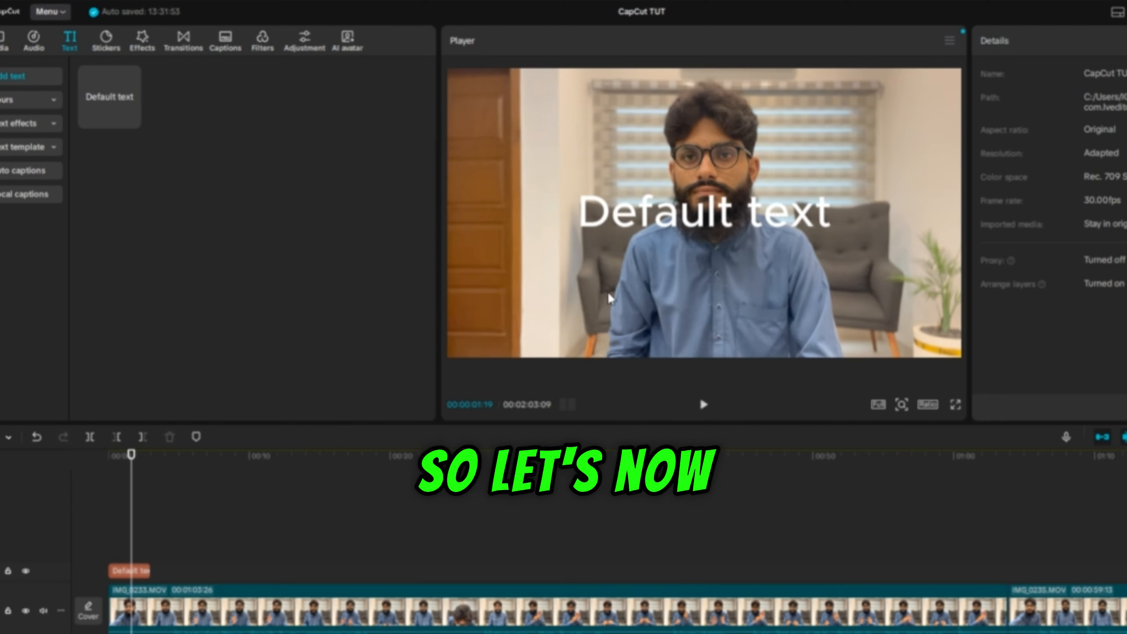
# Switch the selection between the default text and the first clip to compare their settings, ending with the text selected.
pyautogui.click(726, 214)
pyautogui.doubleClick(726, 214)
pyautogui.click(1039, 117)
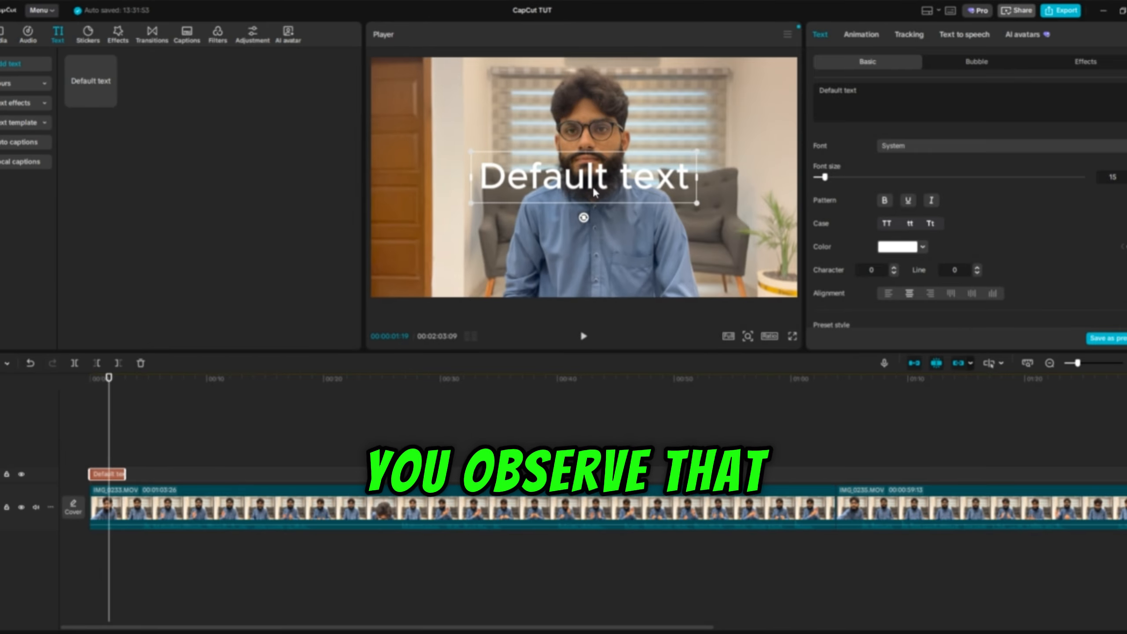
pyautogui.click(942, 151)
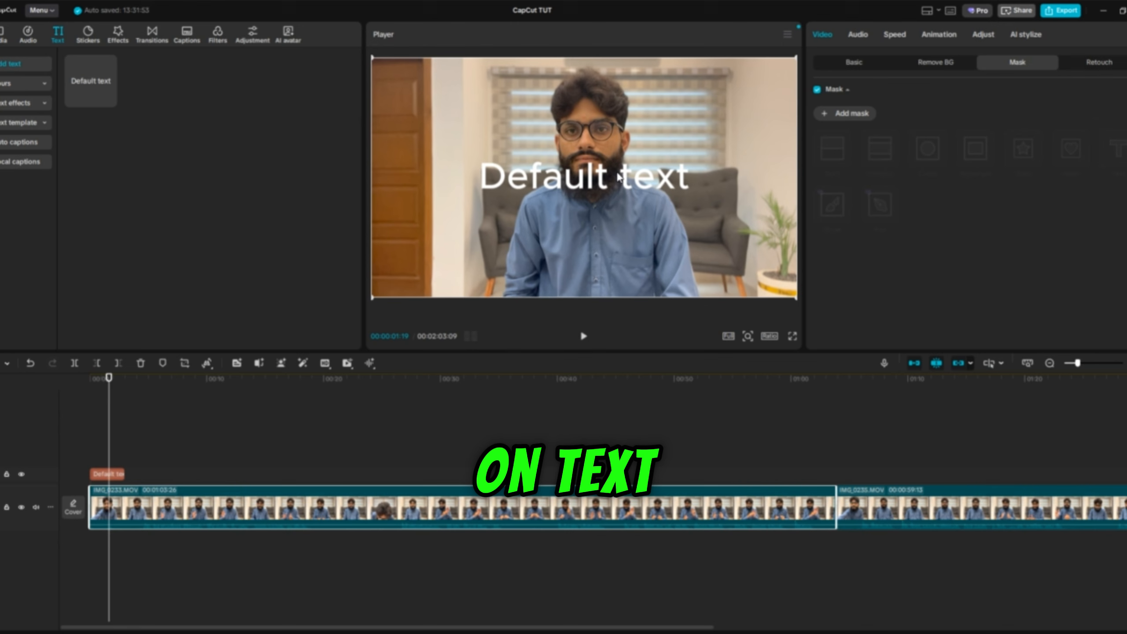
pyautogui.click(619, 177)
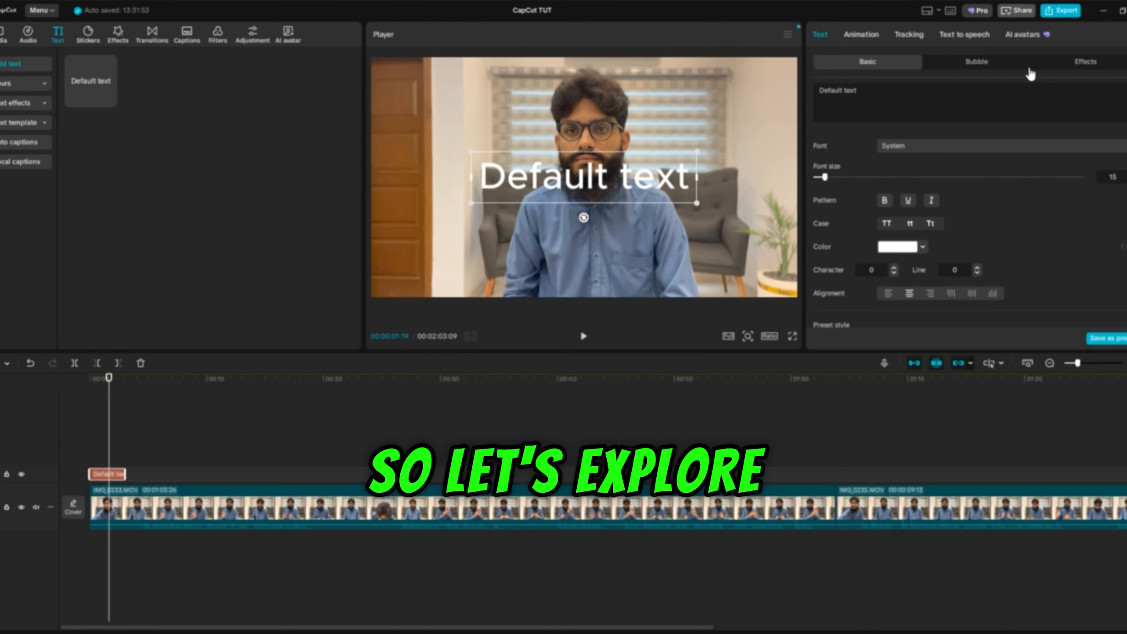
# Replace the default text's wording with HERE and set its font to bold Montserrat.
pyautogui.click(896, 99)
pyautogui.hotkey('ctrl', 'a')
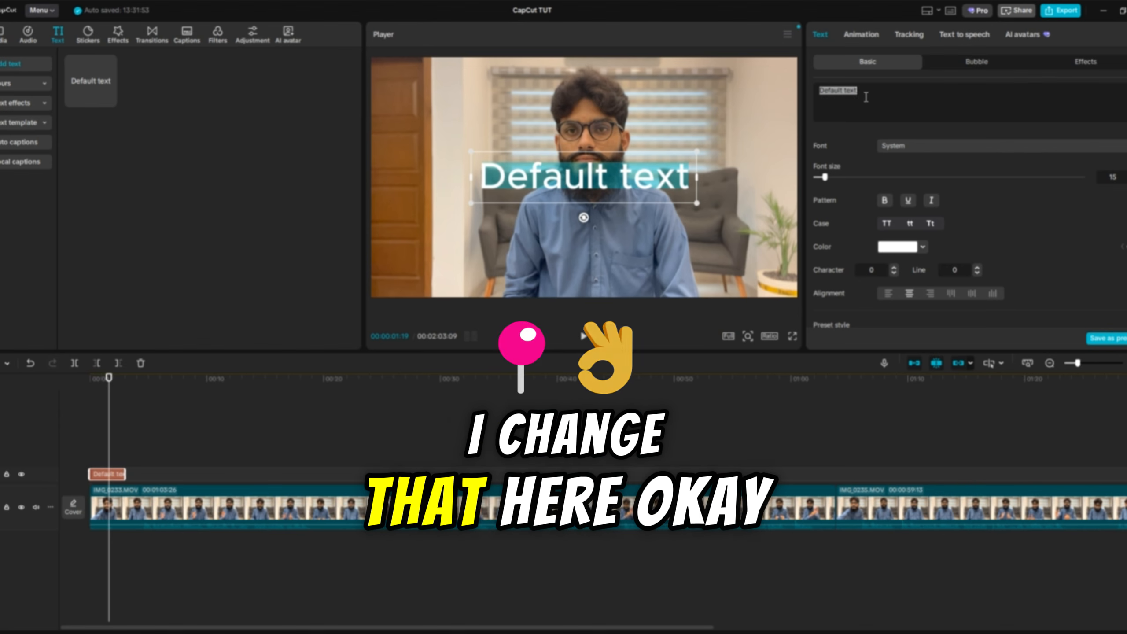
pyautogui.write('HERE')
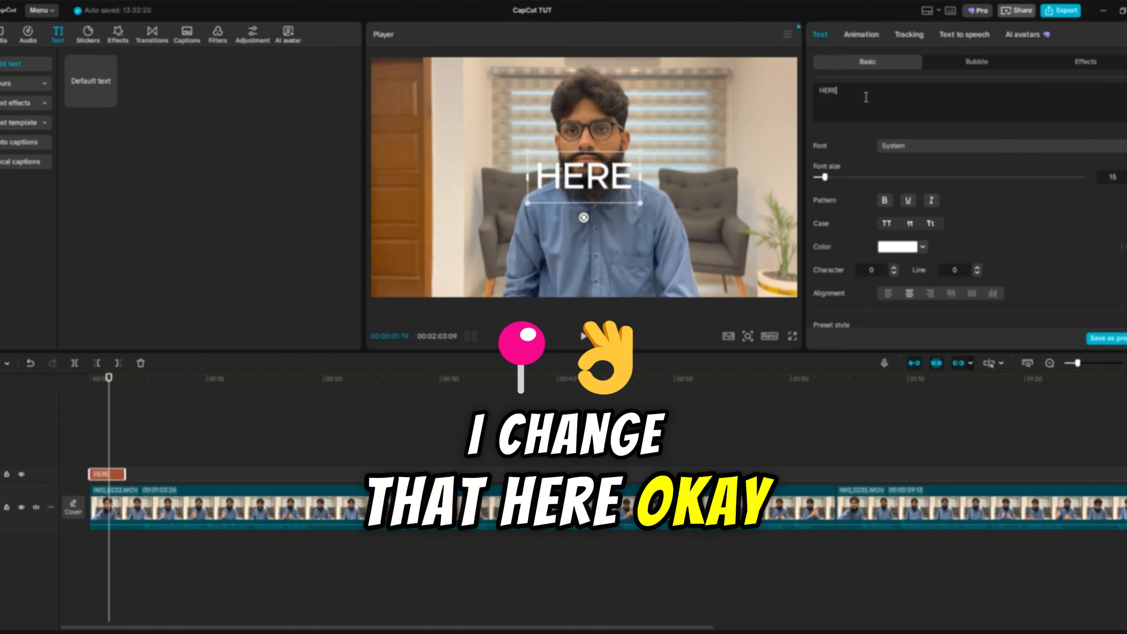
pyautogui.click(901, 142)
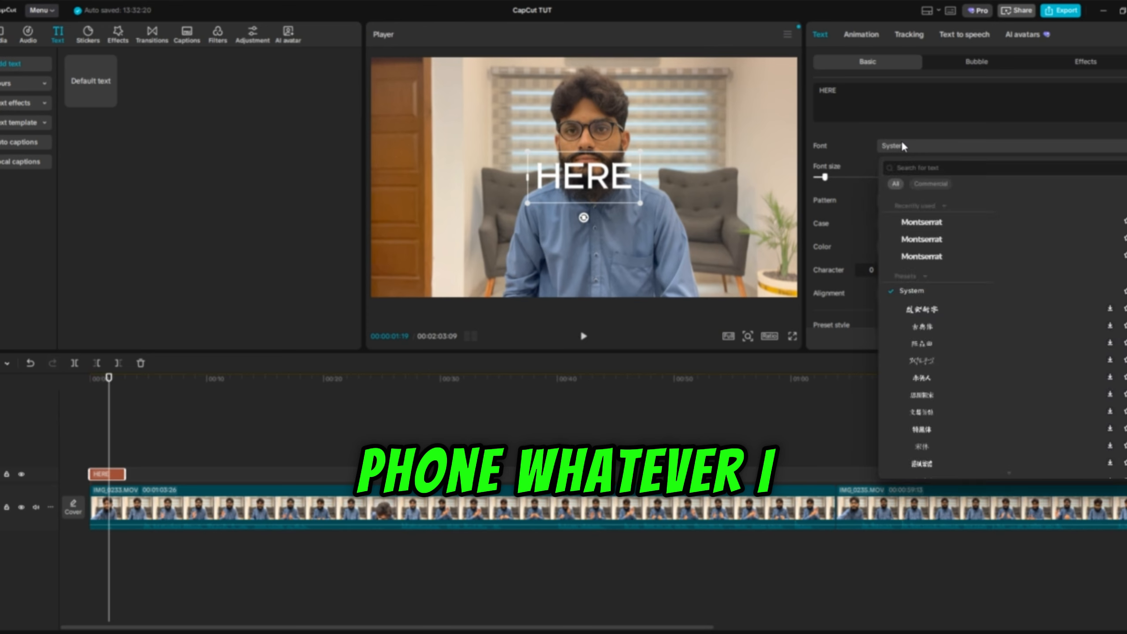
pyautogui.click(922, 223)
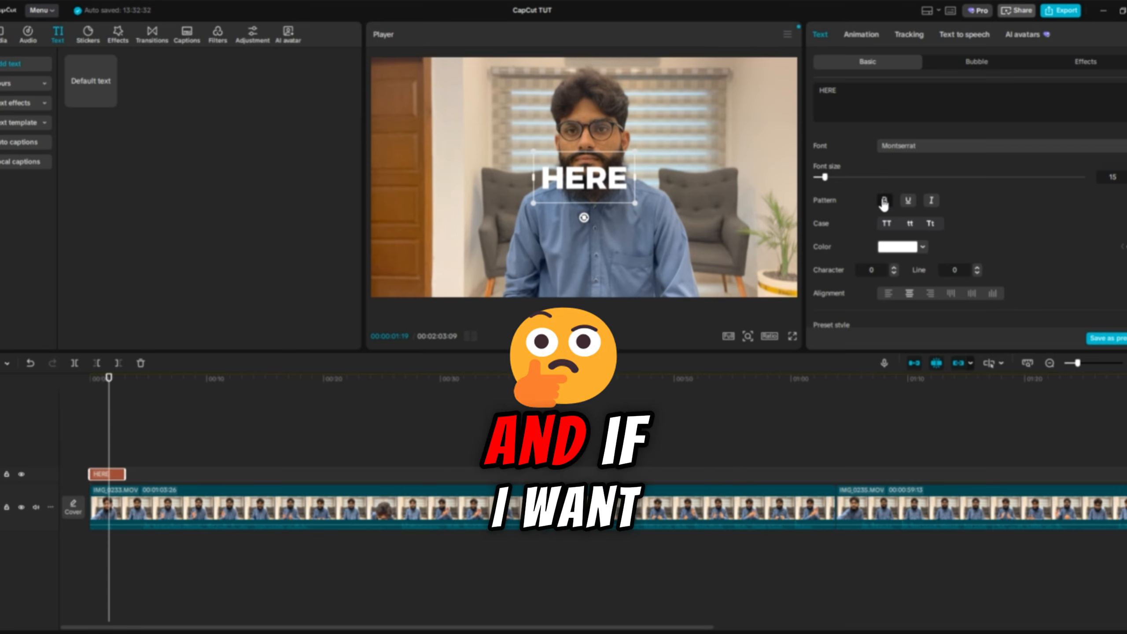
# Try underlining the HERE text, look at its colour choices without changing them, and remove the underline again.
pyautogui.click(909, 200)
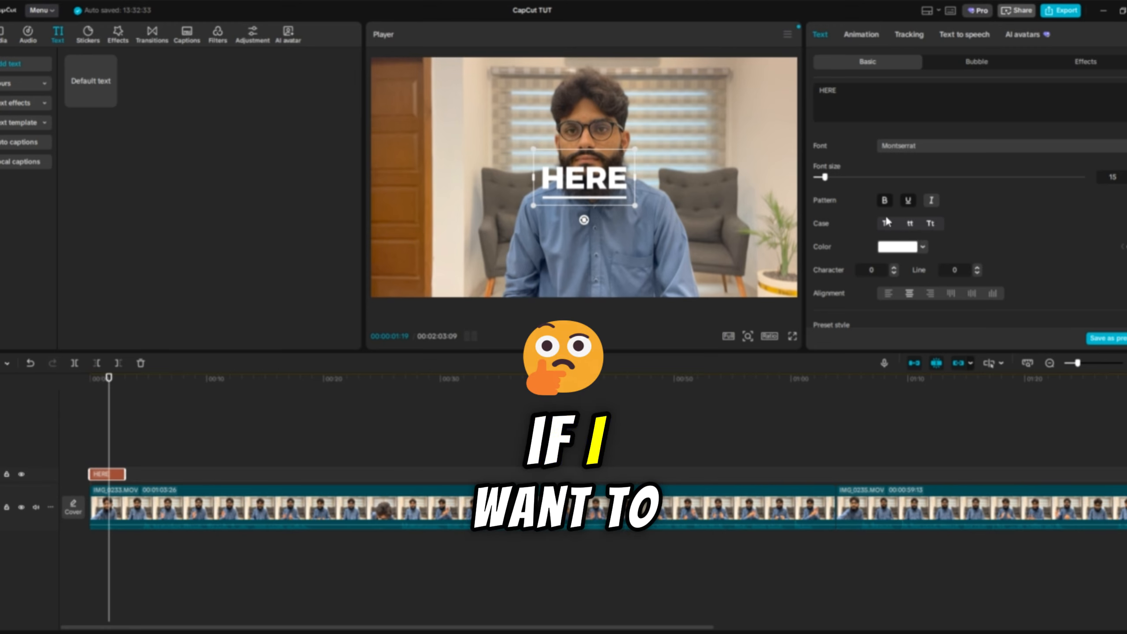
pyautogui.click(898, 247)
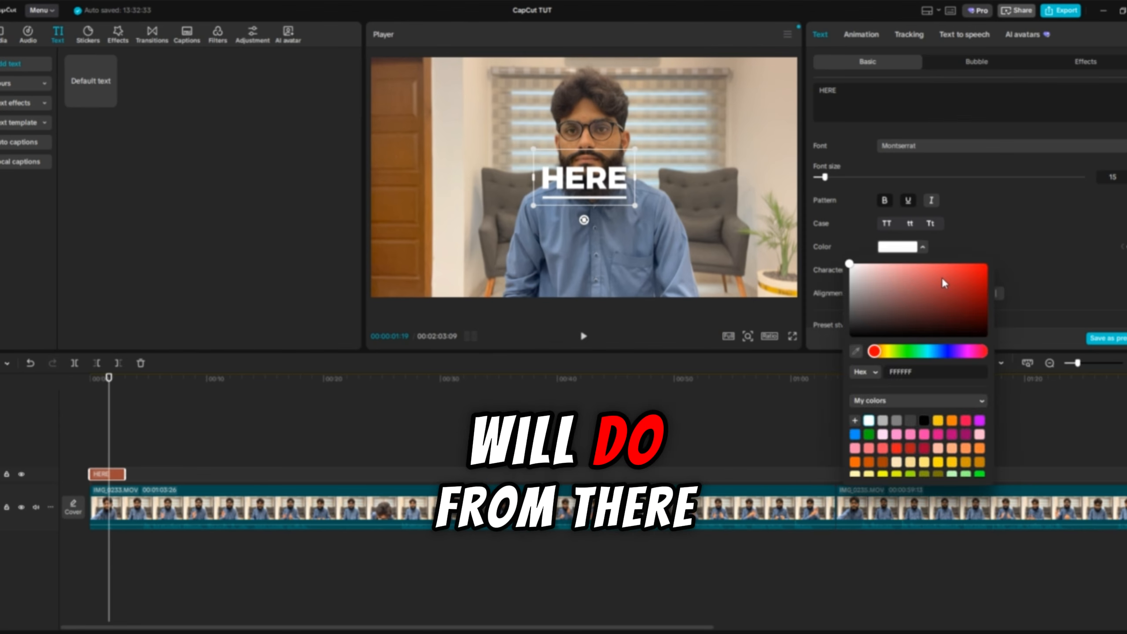
pyautogui.click(971, 155)
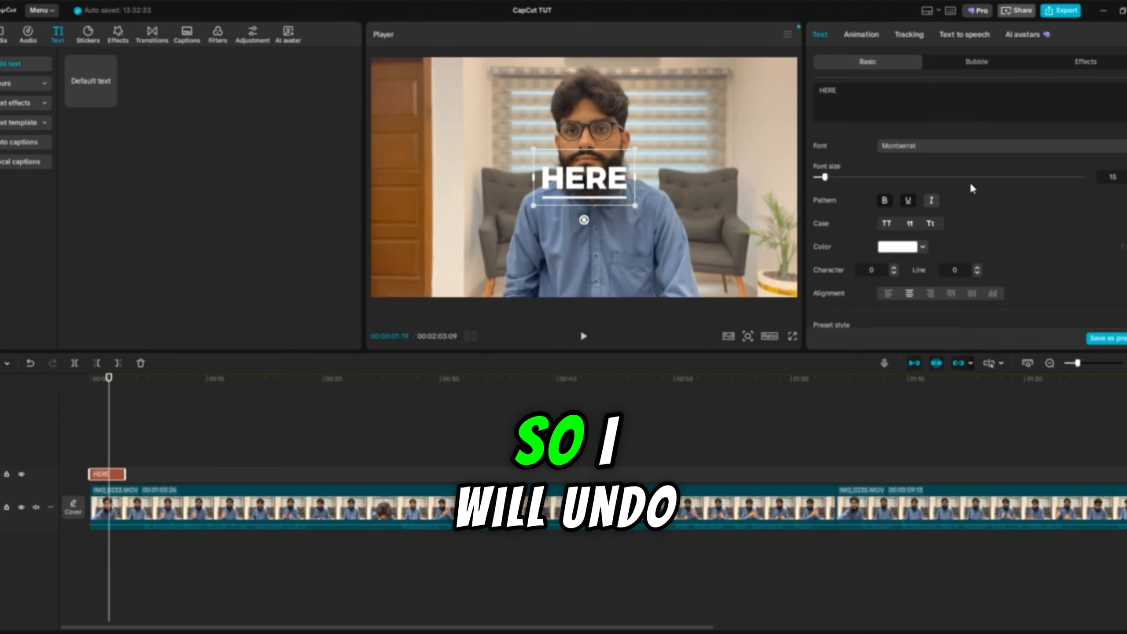
pyautogui.click(905, 202)
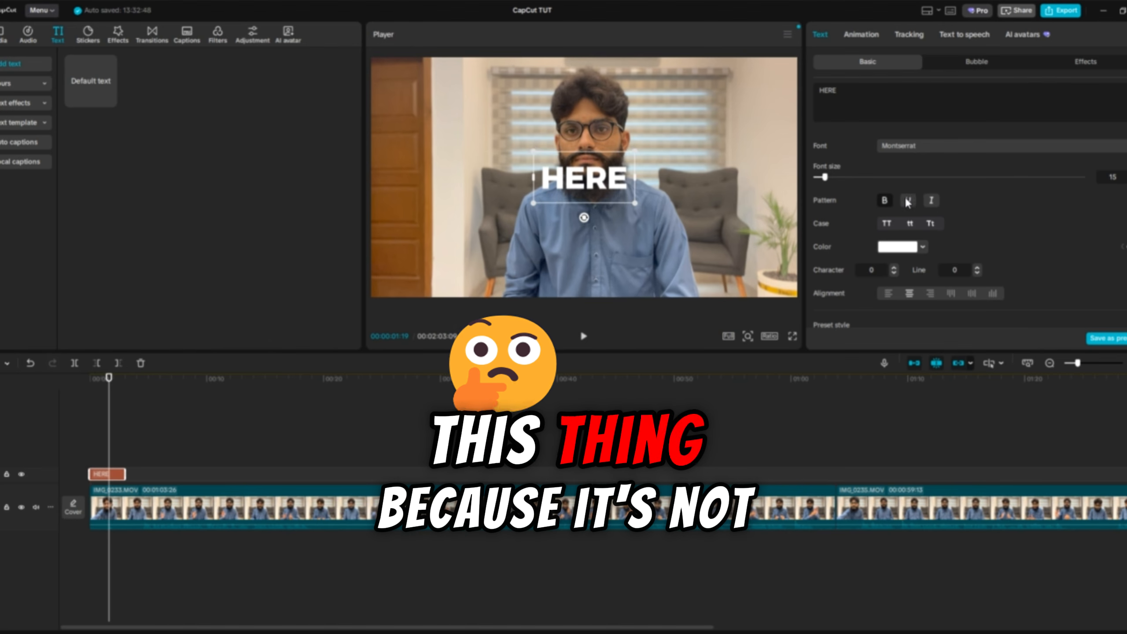
# Apply the preset style with yellow letters and a black outline to the HERE text.
pyautogui.scroll(-2, 920, 135)
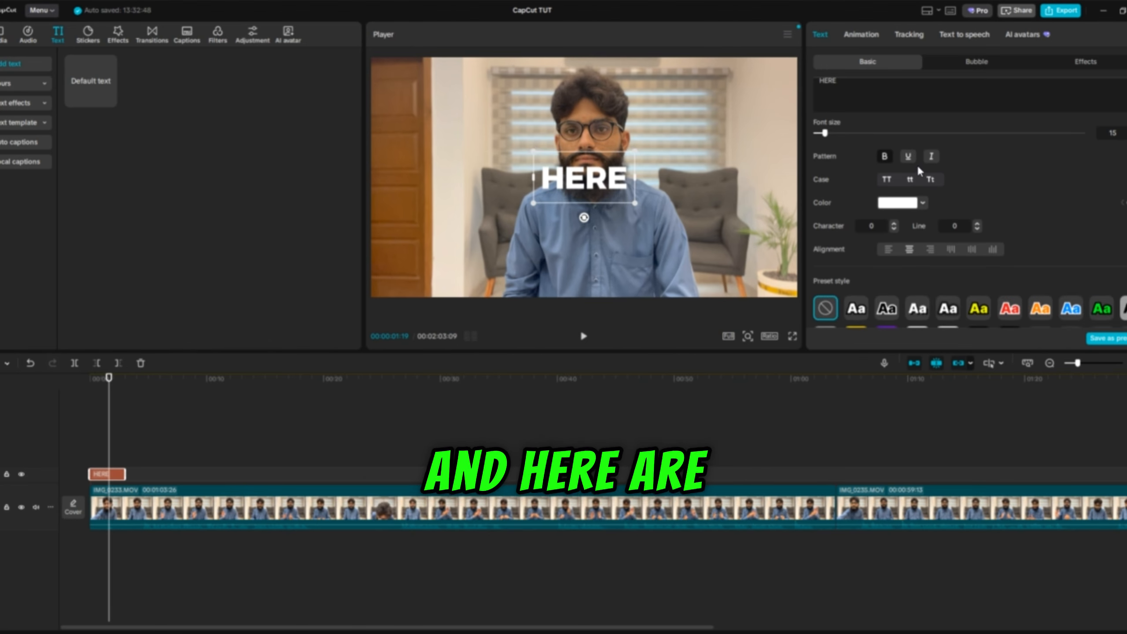
pyautogui.scroll(-2, 917, 164)
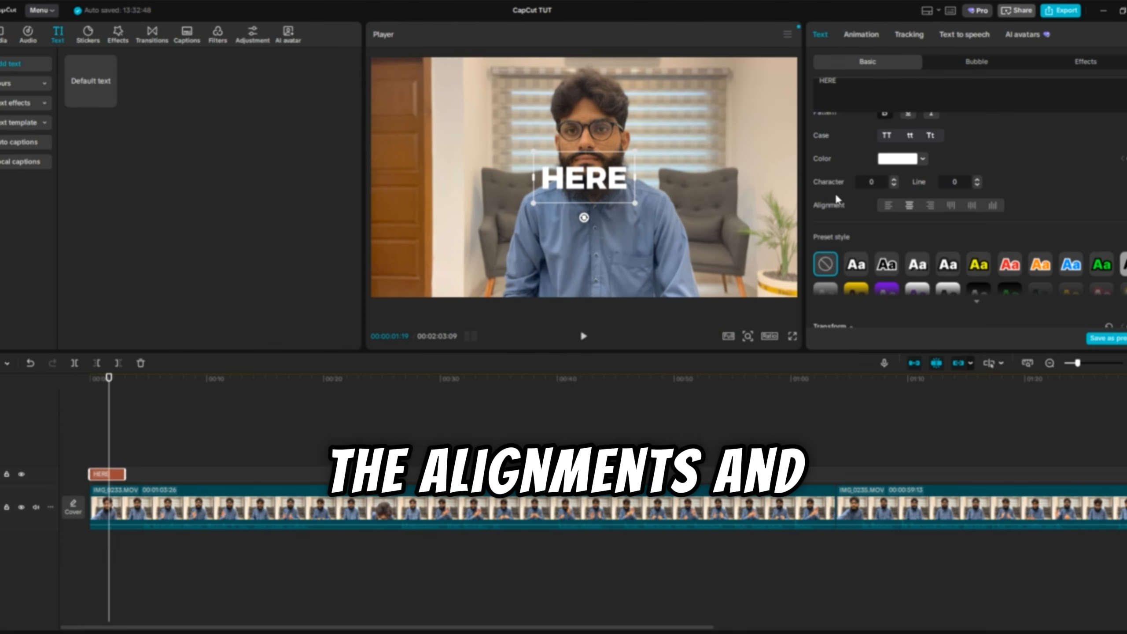
pyautogui.scroll(-5, 993, 185)
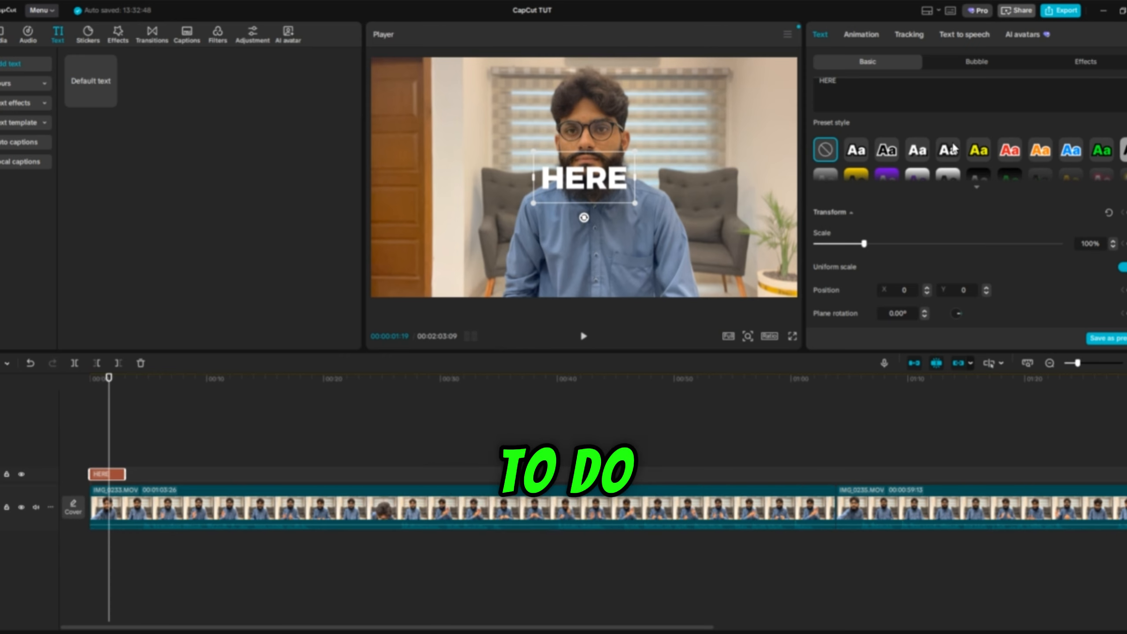
pyautogui.scroll(-2, 984, 146)
pyautogui.scroll(5, 972, 250)
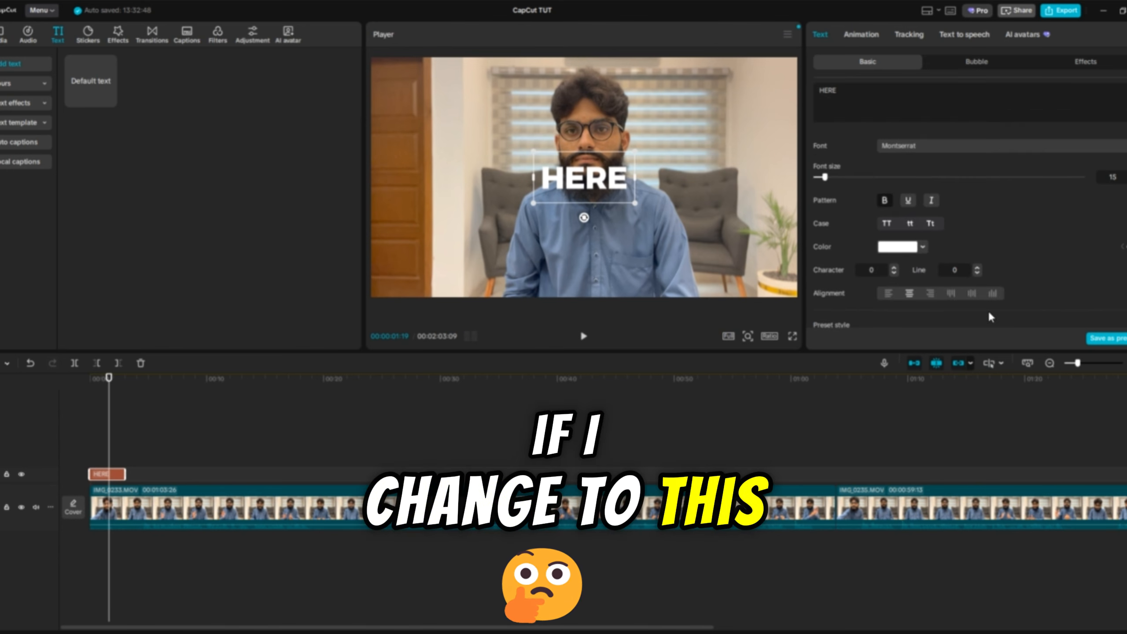
pyautogui.scroll(-1, 983, 311)
pyautogui.click(980, 309)
# Scale the HERE text to 170% and move it straight down to the frame's lower edge, at Y position -684.
pyautogui.scroll(-3, 1030, 203)
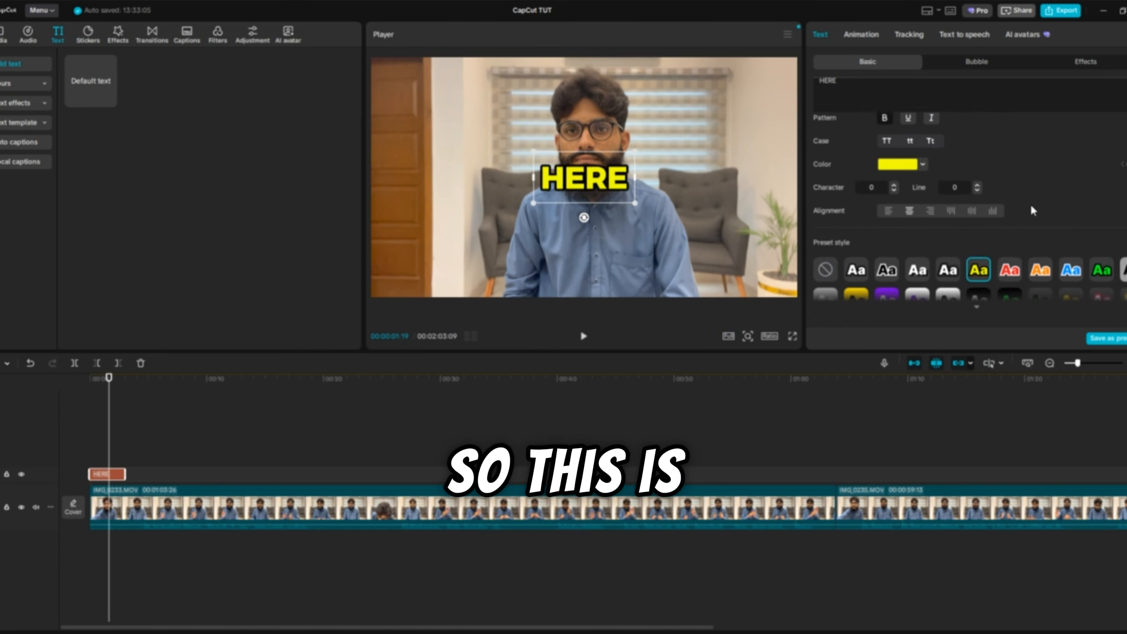
pyautogui.scroll(-4, 1031, 202)
pyautogui.scroll(8, 903, 177)
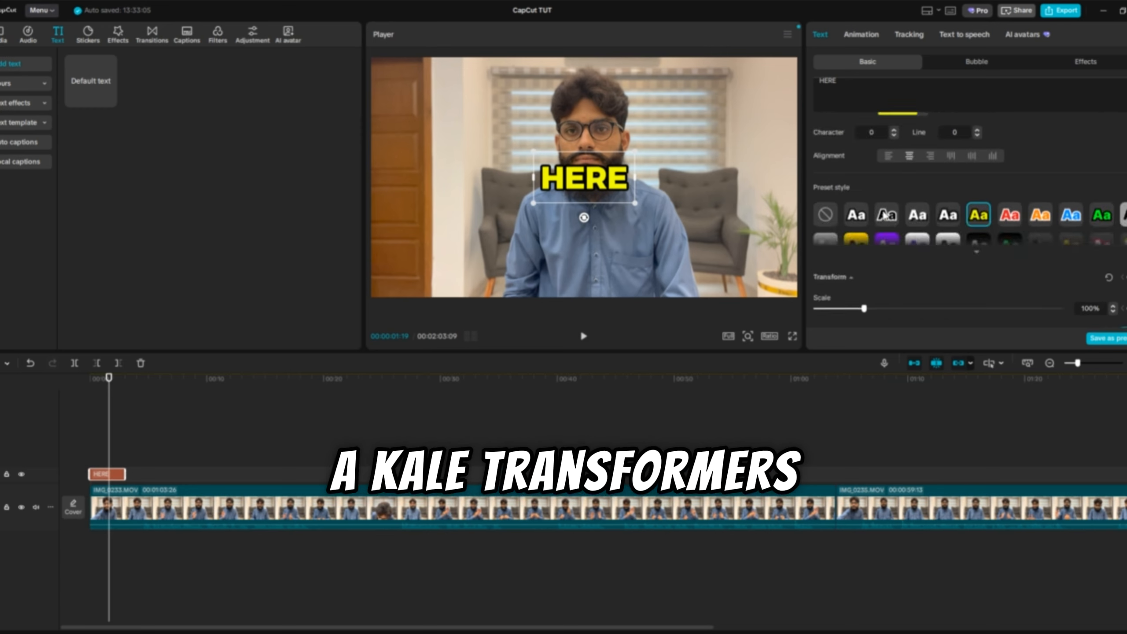
pyautogui.scroll(-5, 883, 209)
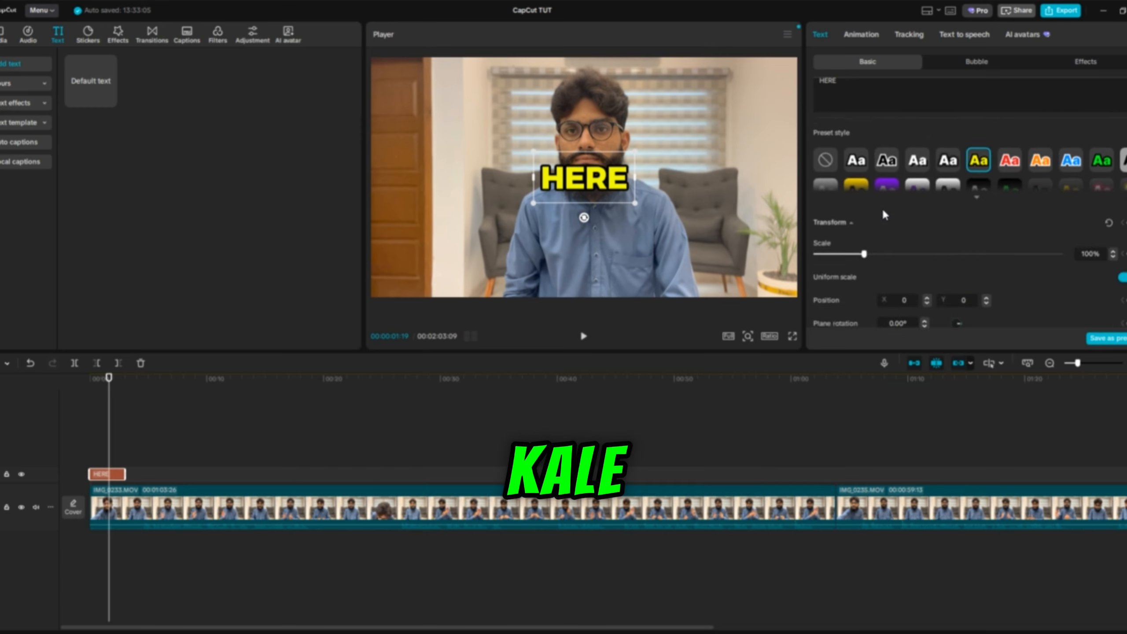
pyautogui.moveTo(866, 169); pyautogui.dragTo(898, 169)
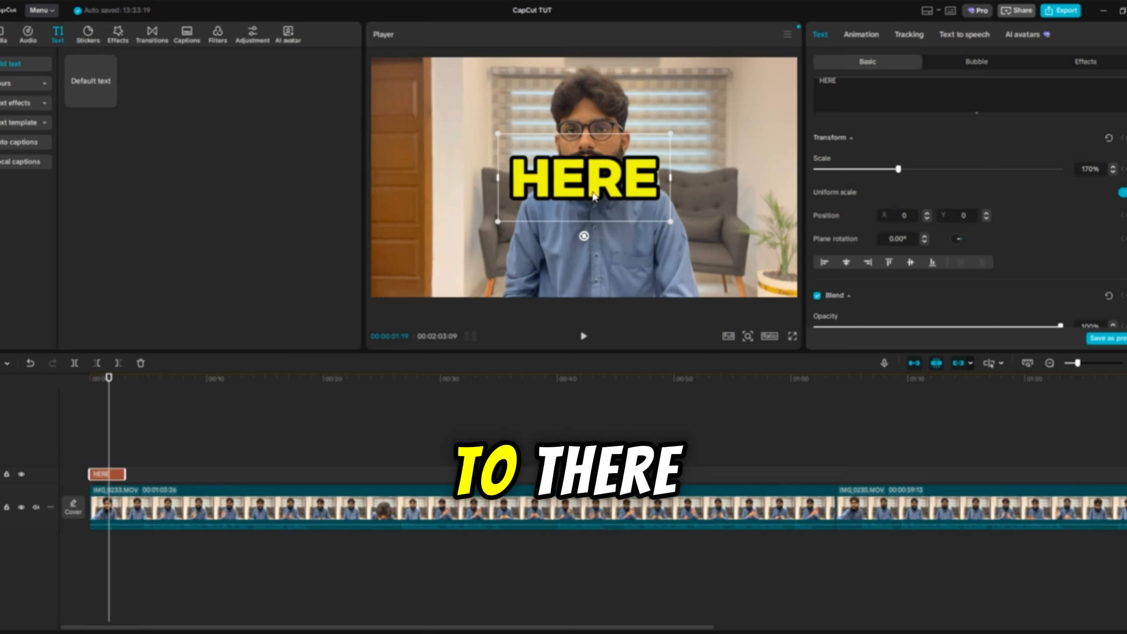
pyautogui.moveTo(592, 197); pyautogui.dragTo(590, 264)
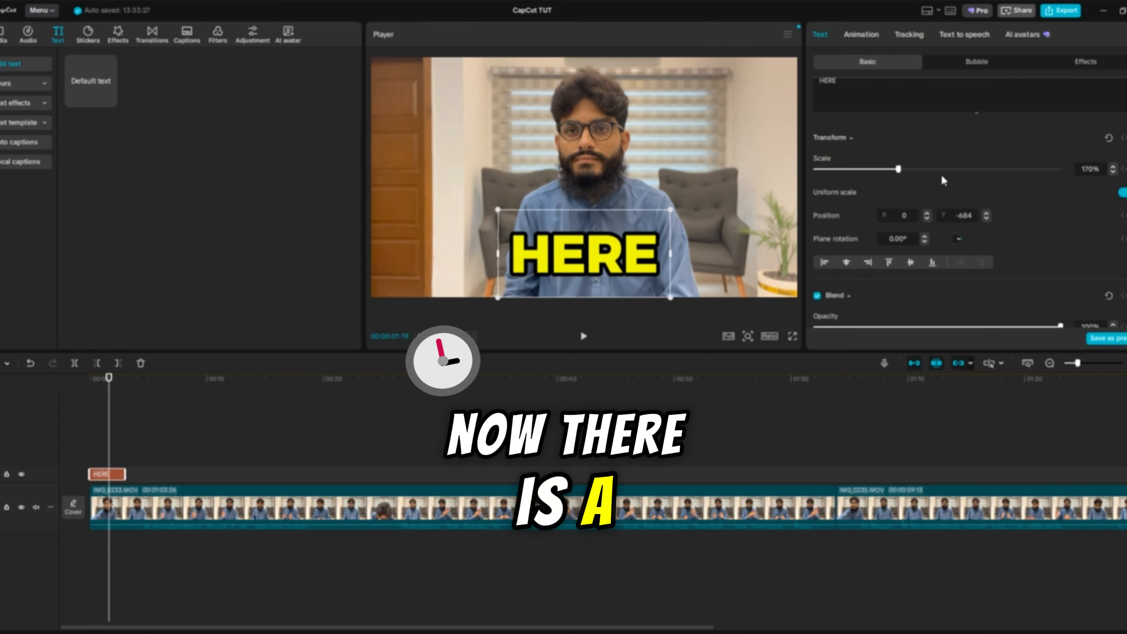
# Try a green stroke colour, hex 2CC421, on the HERE text and undo it.
pyautogui.scroll(-1, 941, 175)
pyautogui.scroll(-2, 941, 176)
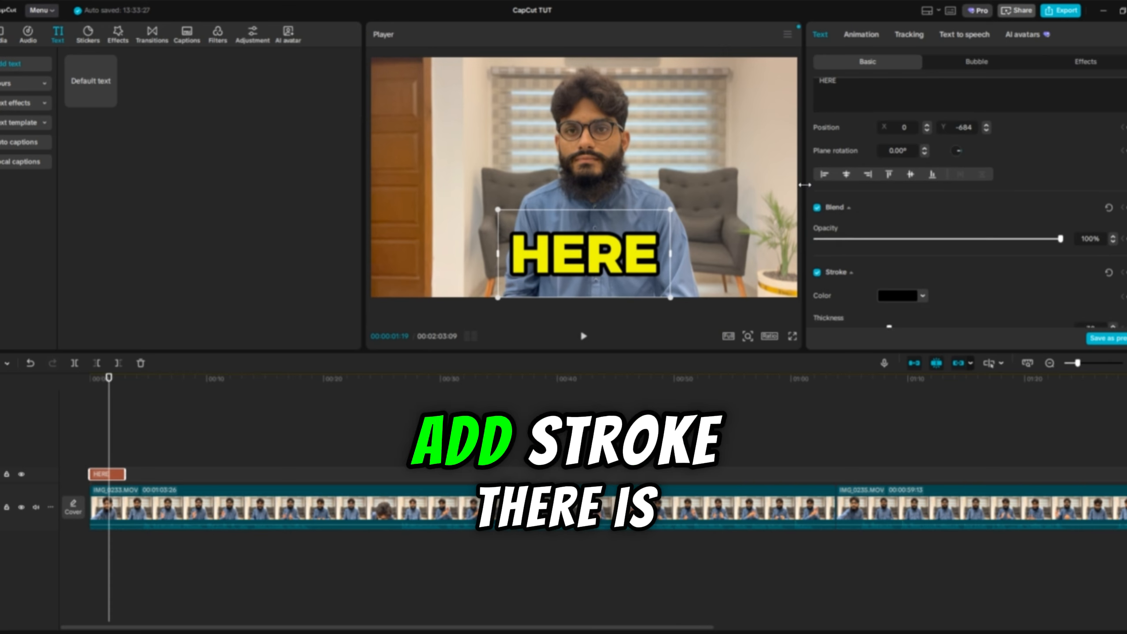
pyautogui.scroll(-4, 866, 180)
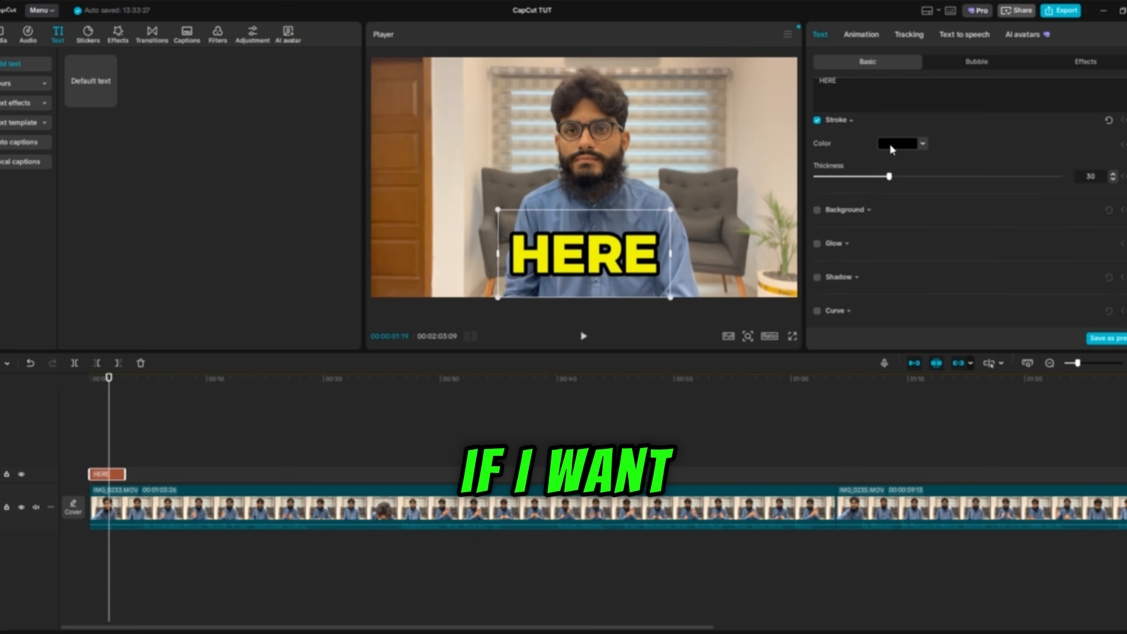
pyautogui.scroll(1, 857, 151)
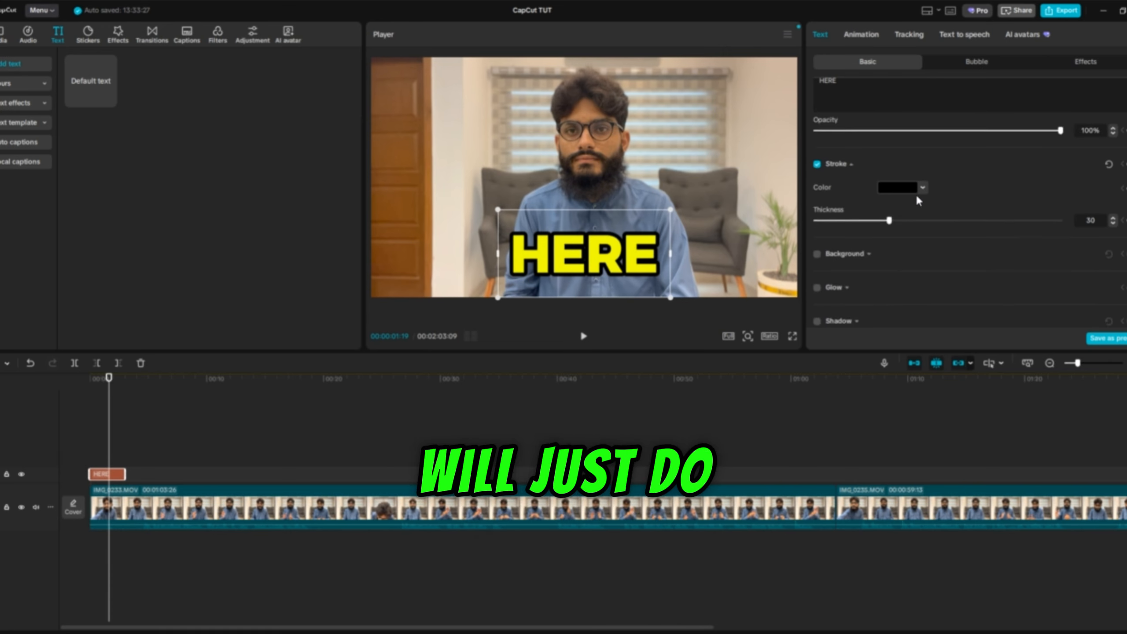
pyautogui.click(912, 190)
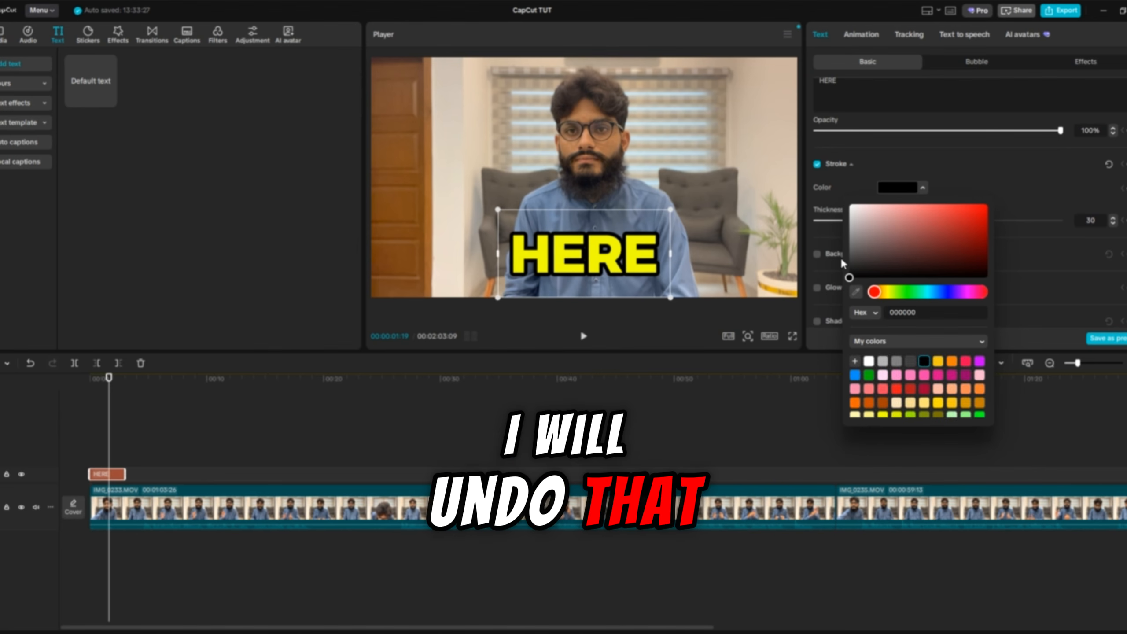
pyautogui.click(914, 293)
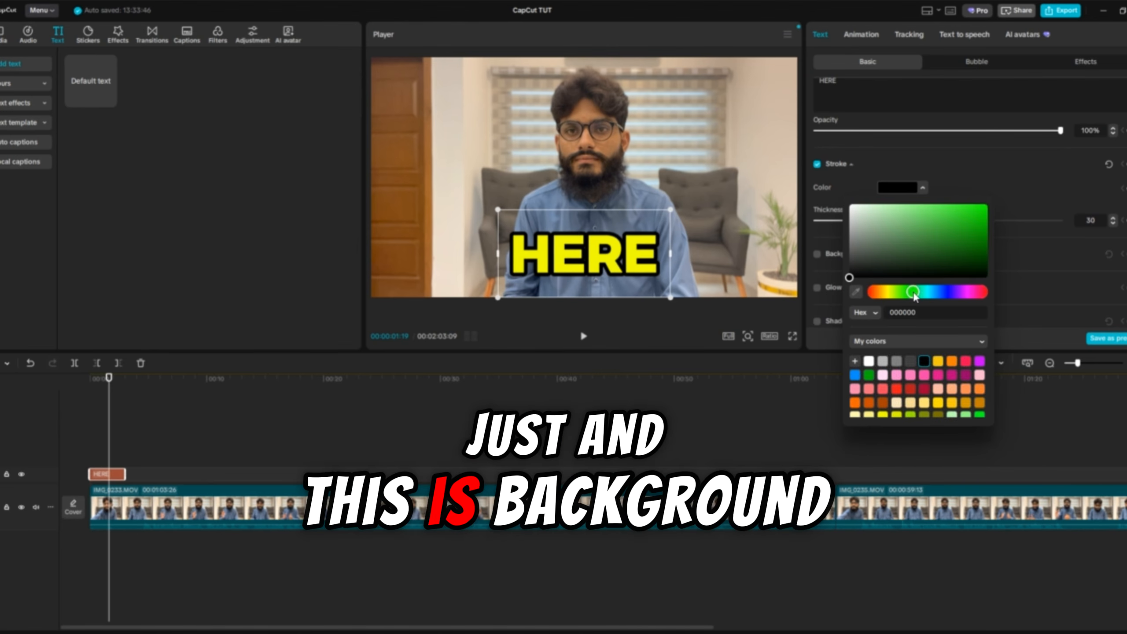
pyautogui.click(965, 222)
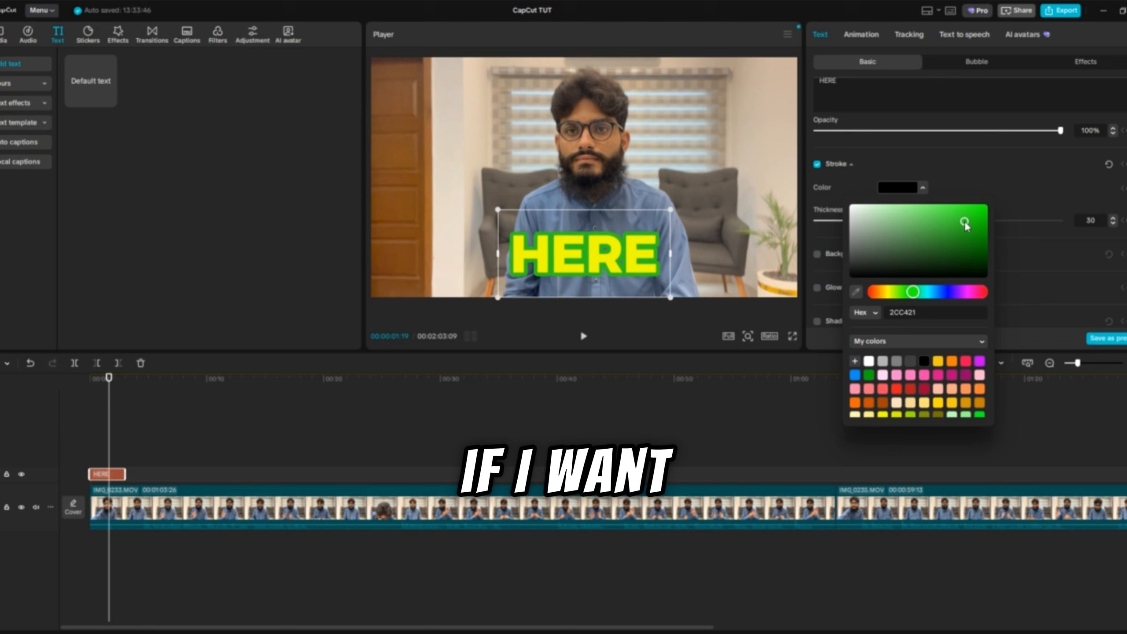
pyautogui.click(989, 180)
pyautogui.hotkey('ctrl', 'z')
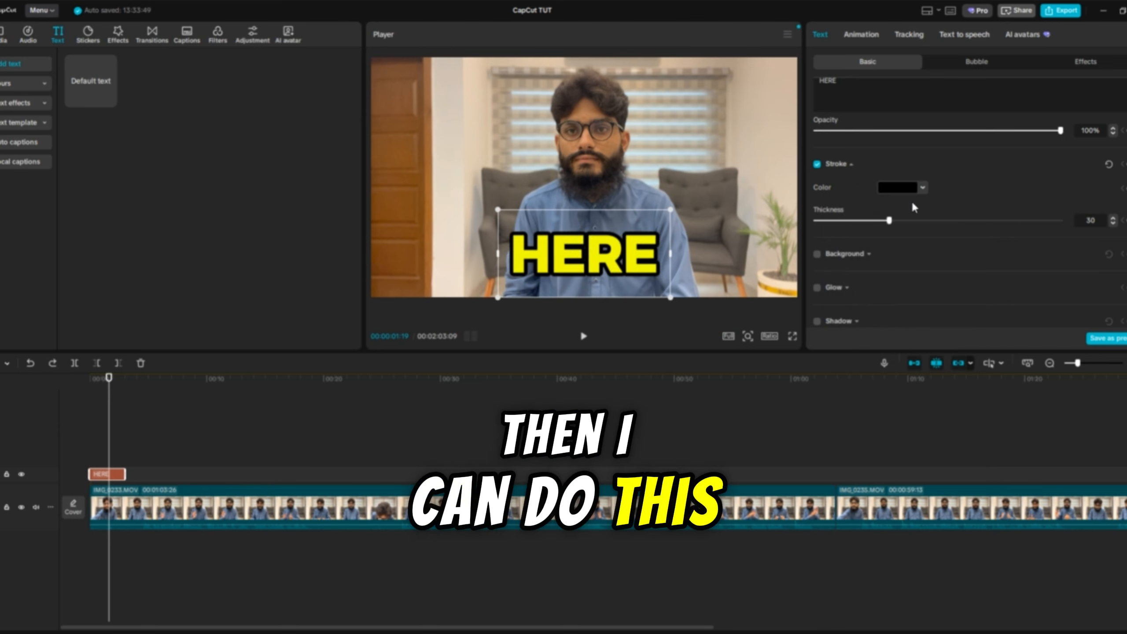
# Try a black background behind the HERE text and turn it off again.
pyautogui.scroll(-2, 932, 191)
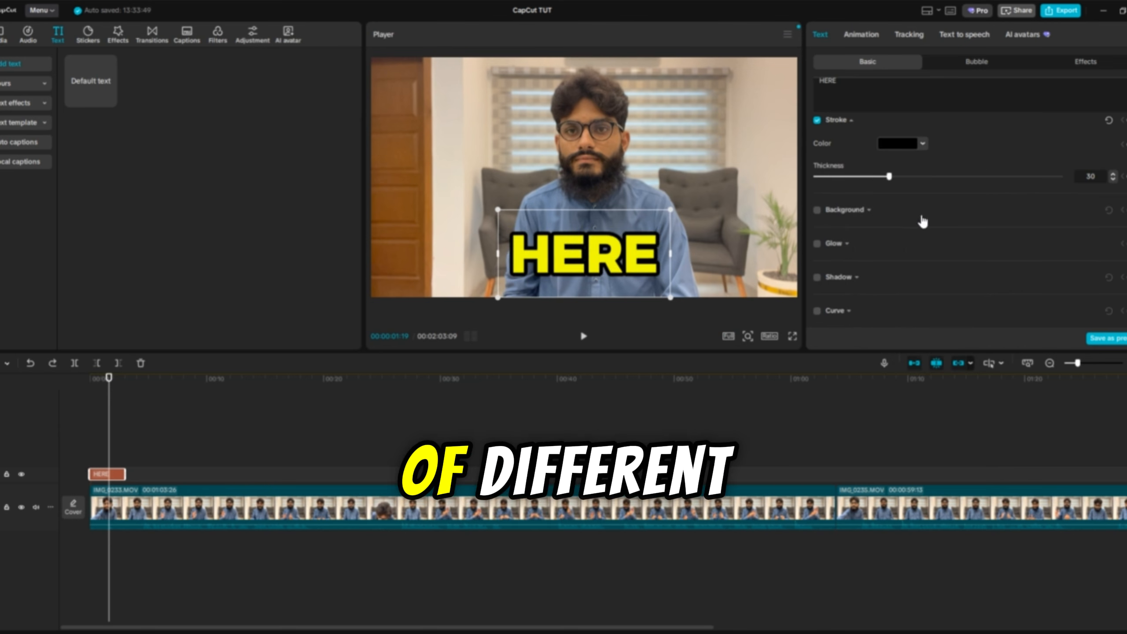
pyautogui.click(818, 211)
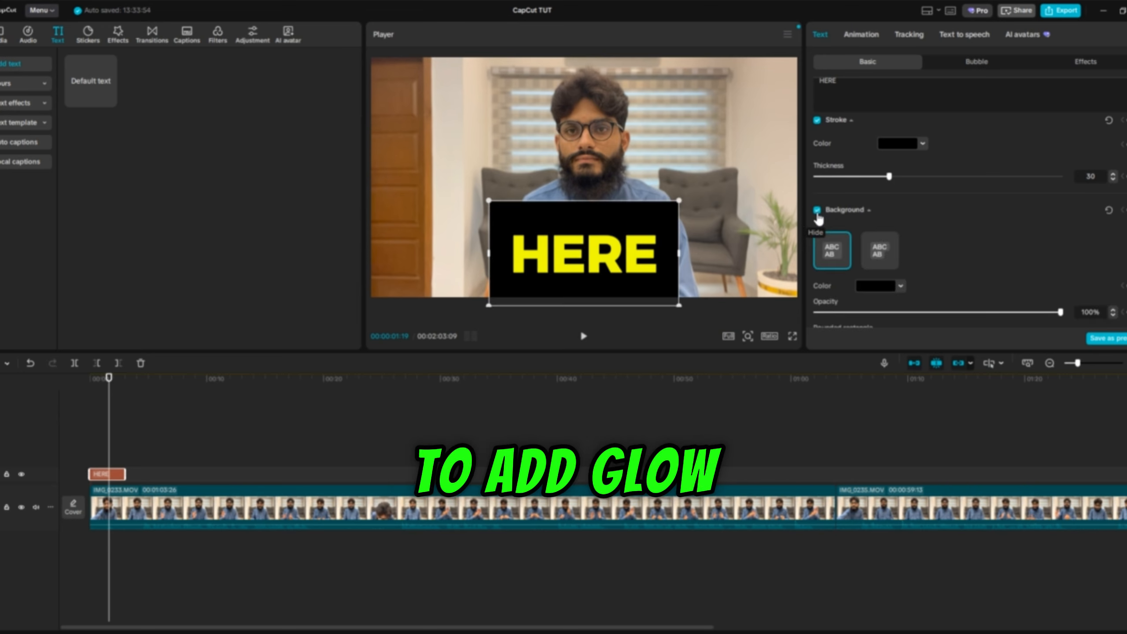
pyautogui.click(818, 212)
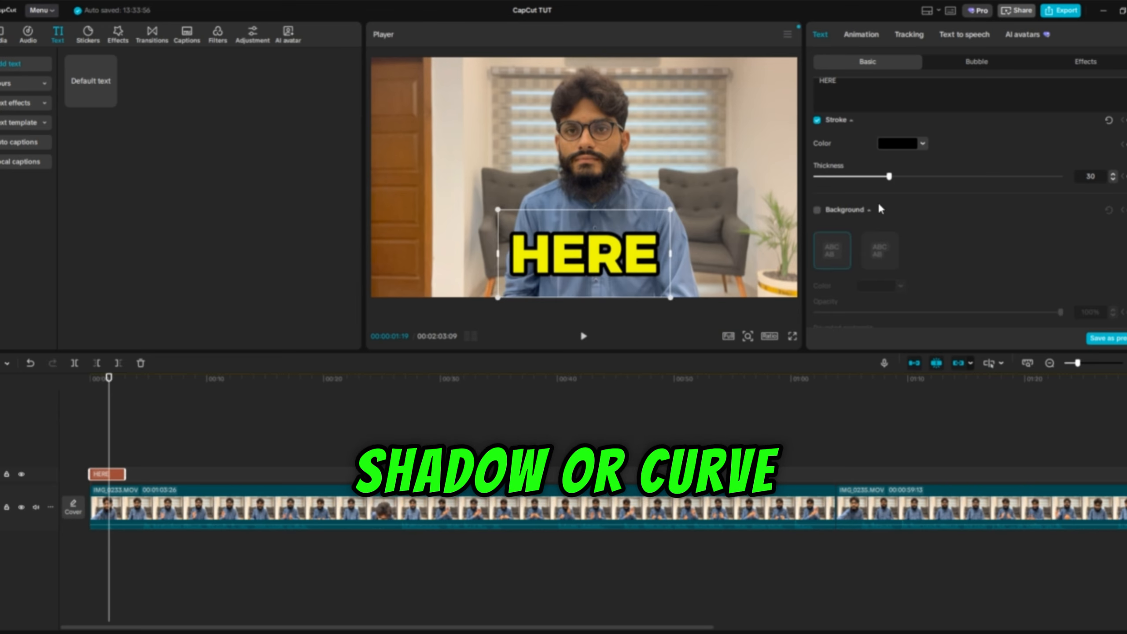
# Look over the glow, shadow and curve options for the HERE text and browse the bubble designs.
pyautogui.scroll(-5, 877, 201)
pyautogui.scroll(-3, 879, 208)
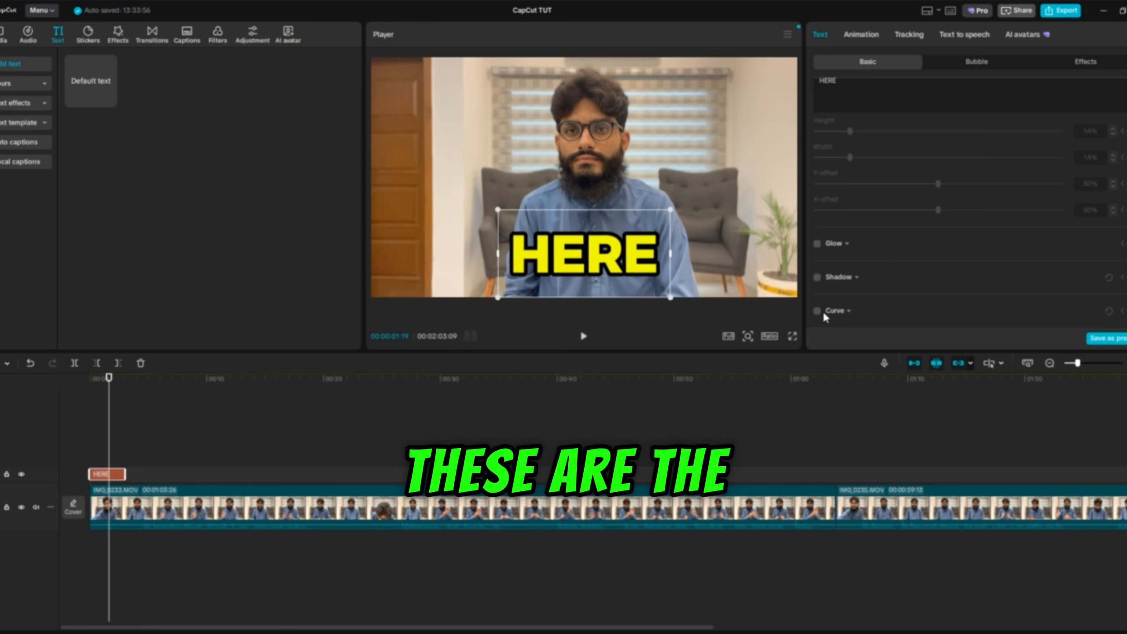
pyautogui.scroll(10, 862, 254)
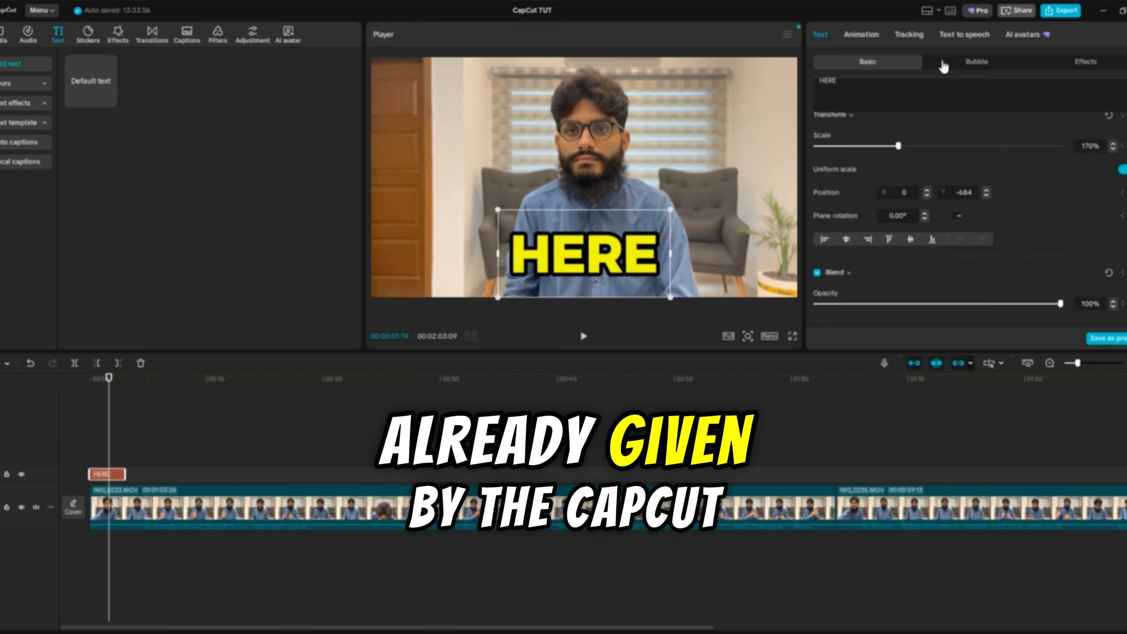
pyautogui.click(977, 61)
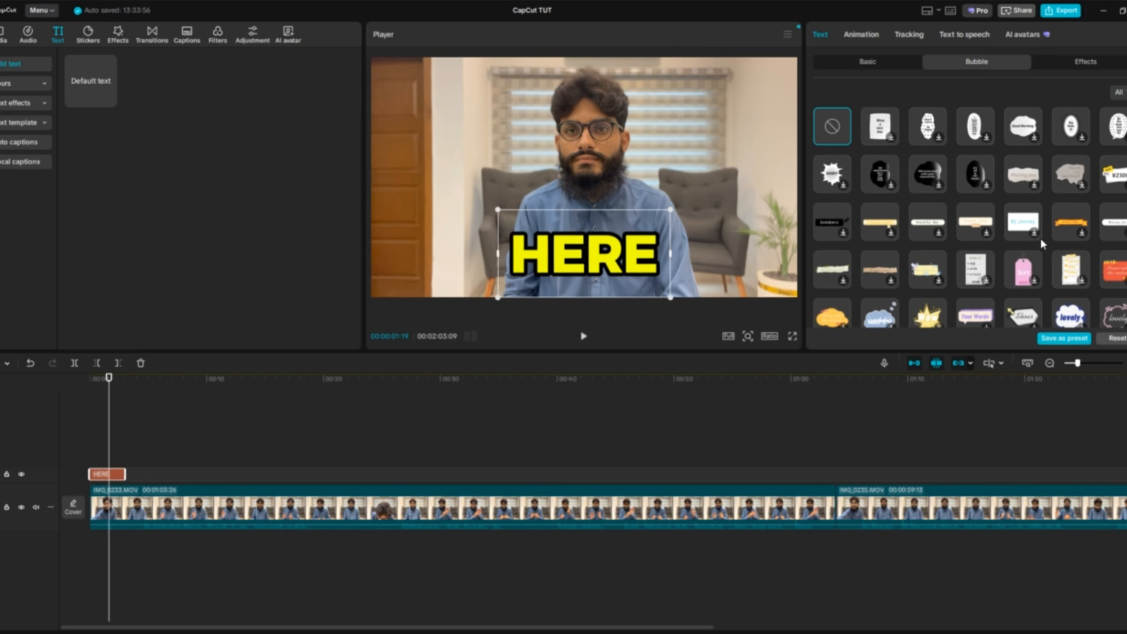
pyautogui.scroll(-3, 1041, 214)
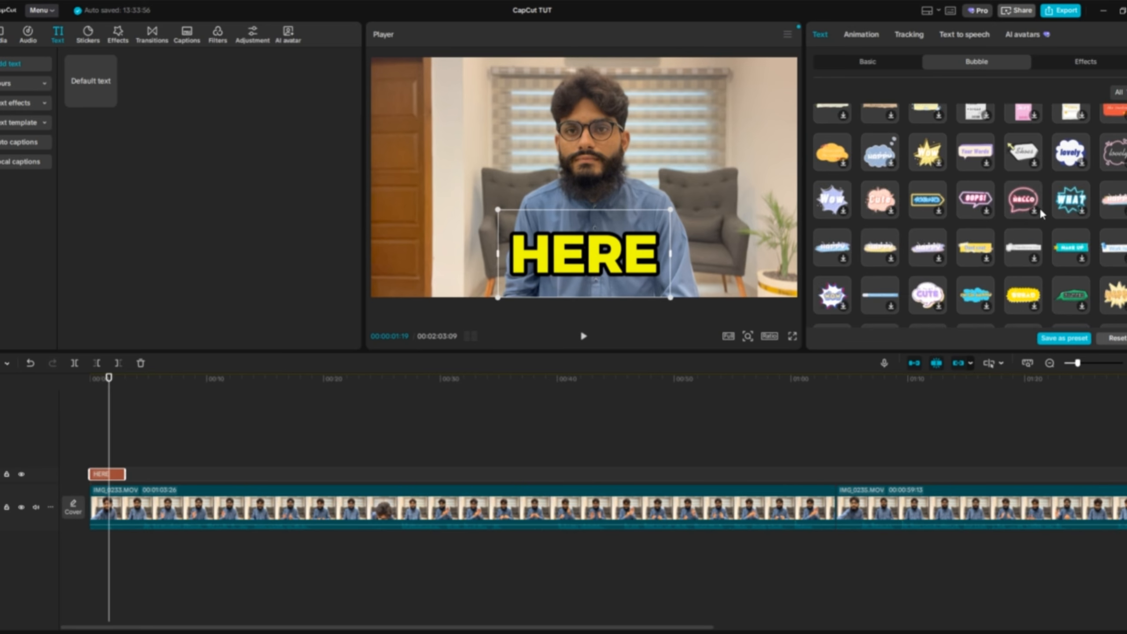
# Apply the white text effect with a heavy black shadow to HERE, and replace it with the black-on-distressed-white effect.
pyautogui.click(1085, 63)
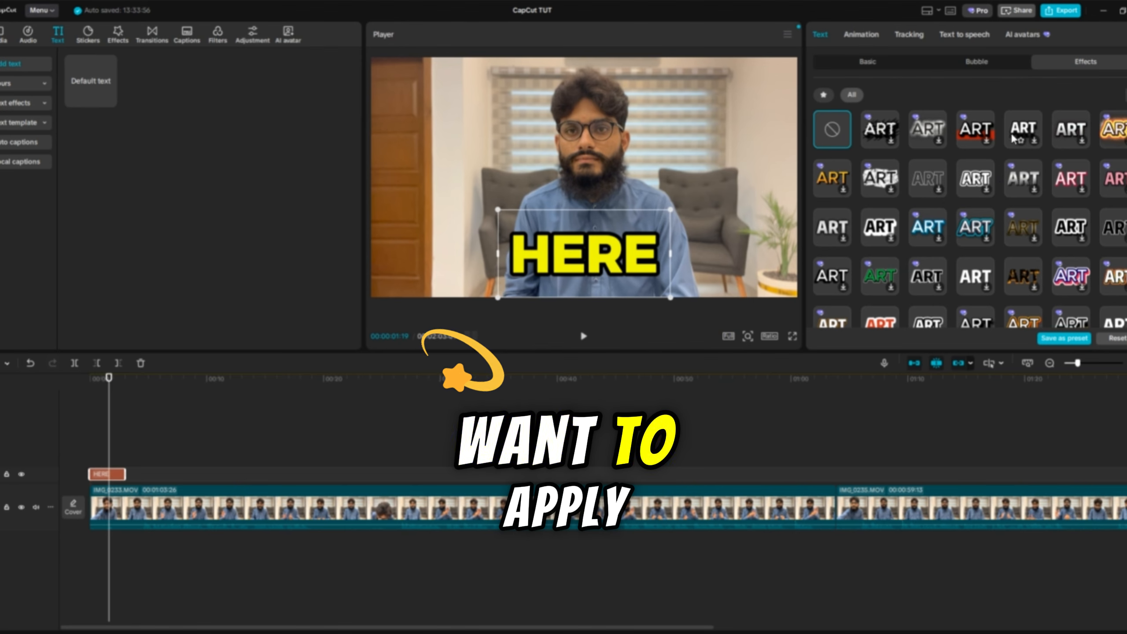
pyautogui.click(1032, 133)
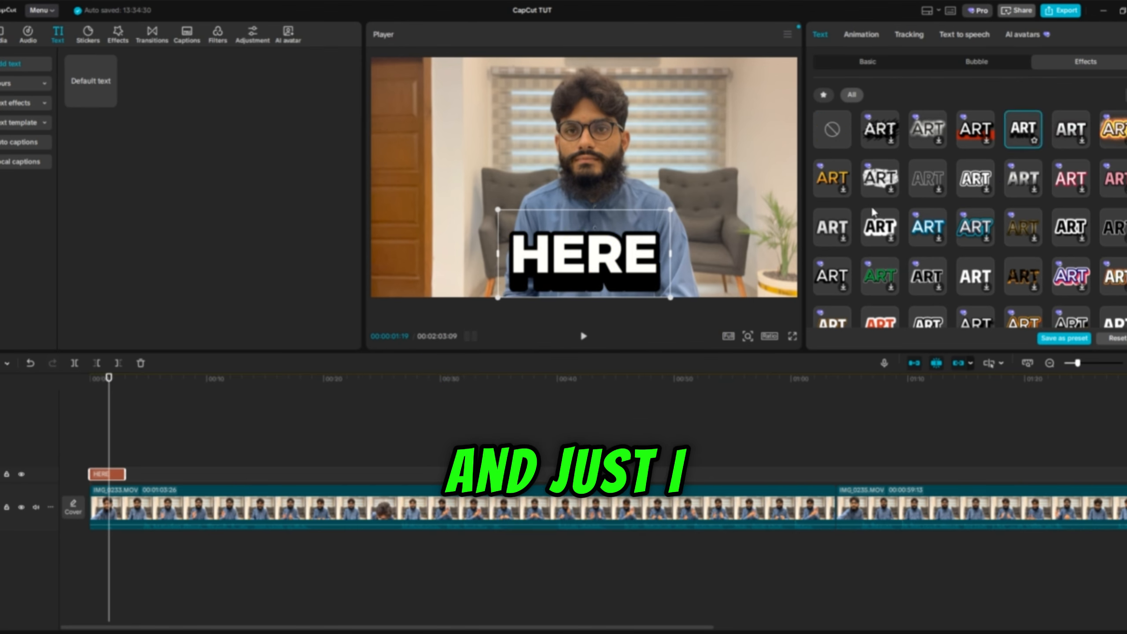
pyautogui.click(919, 173)
pyautogui.click(880, 177)
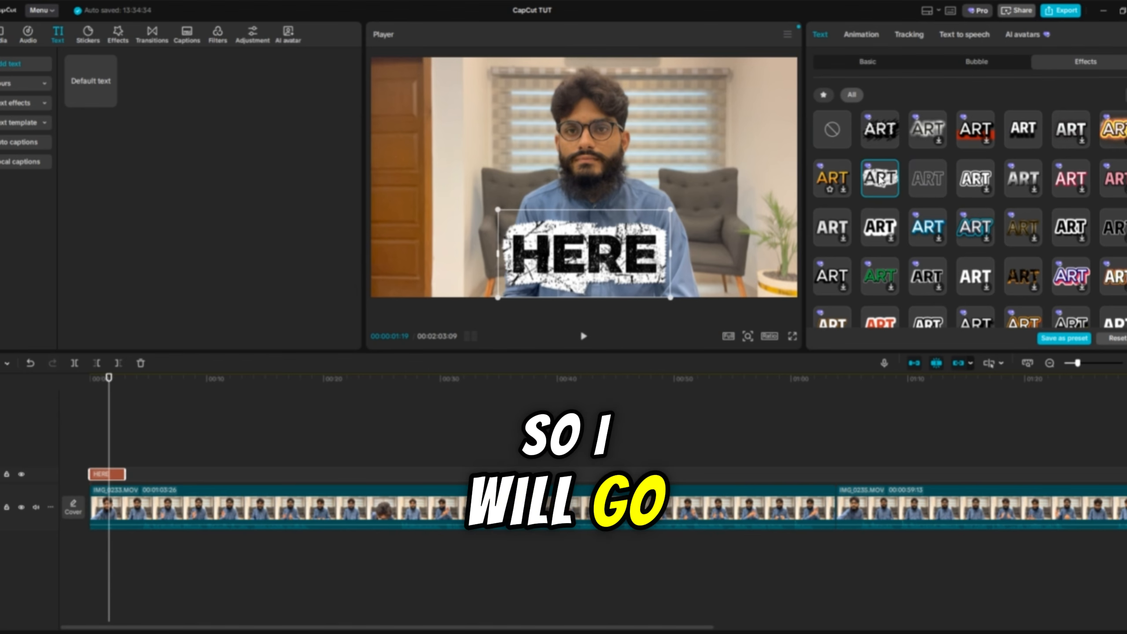
pyautogui.scroll(-1, 971, 184)
pyautogui.scroll(1, 904, 196)
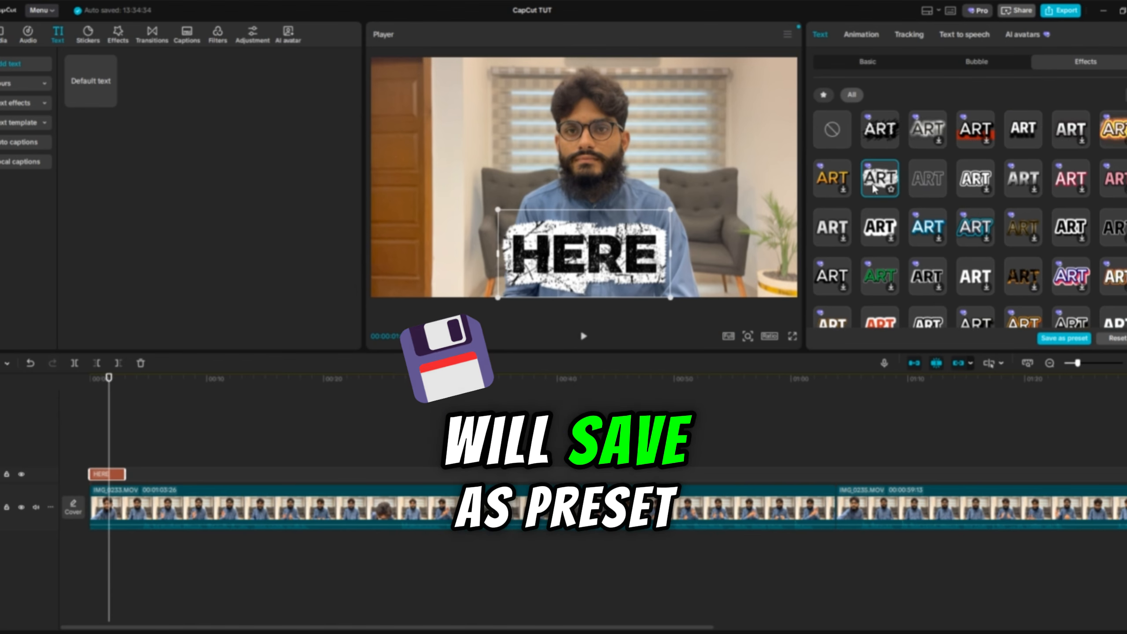
# Remove the effect from the HERE text and save the plain text style as a preset, acknowledging the brand kit notice.
pyautogui.click(870, 62)
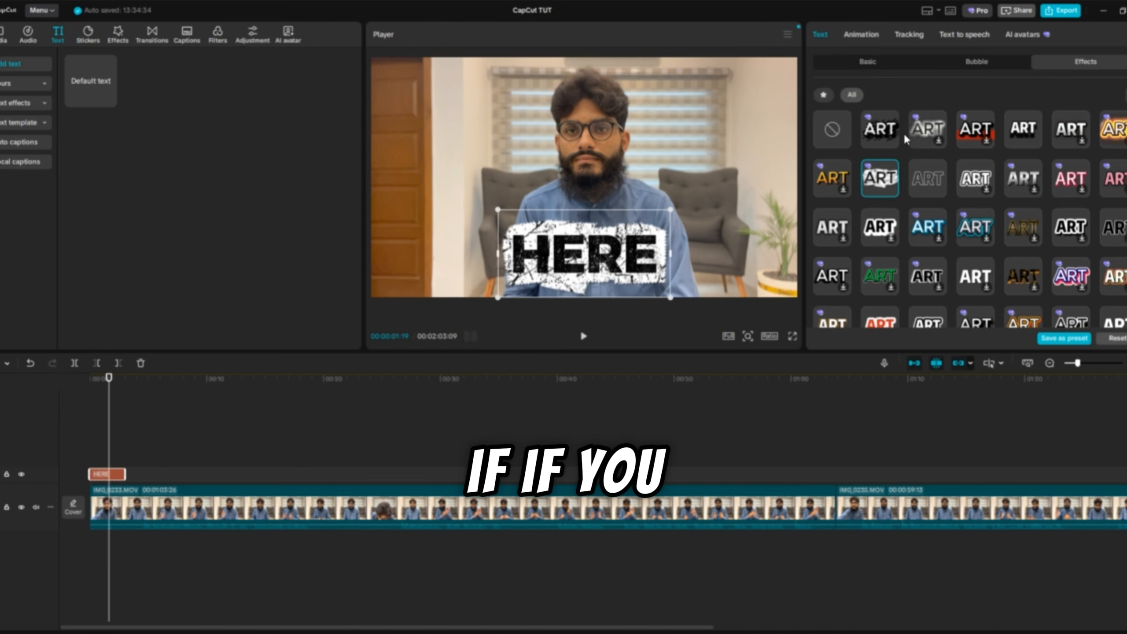
pyautogui.click(830, 134)
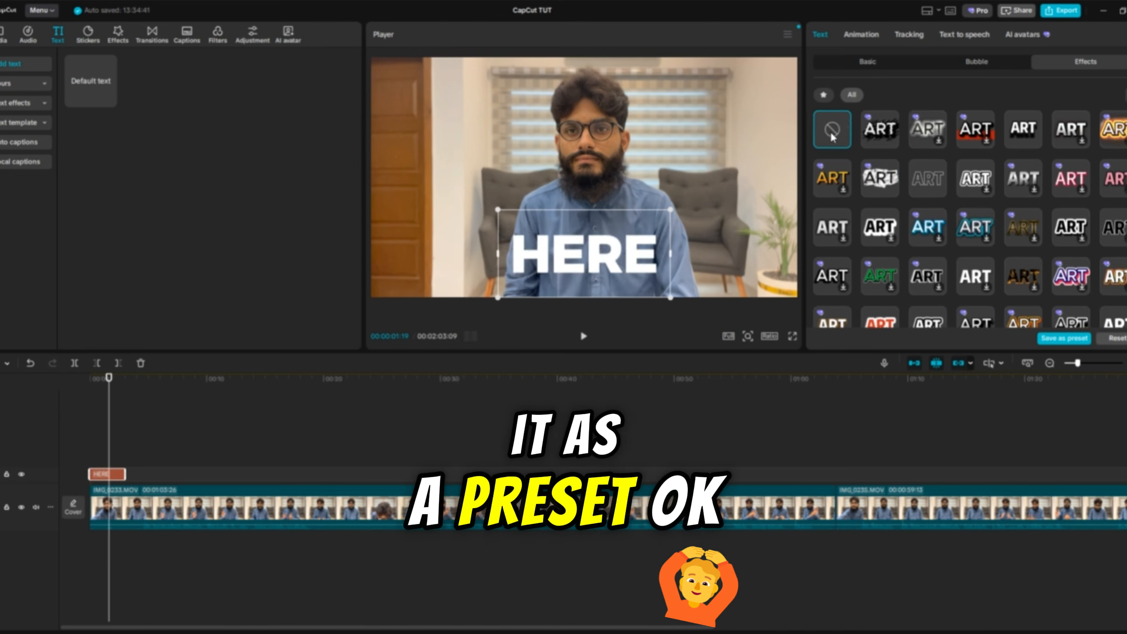
pyautogui.click(1064, 338)
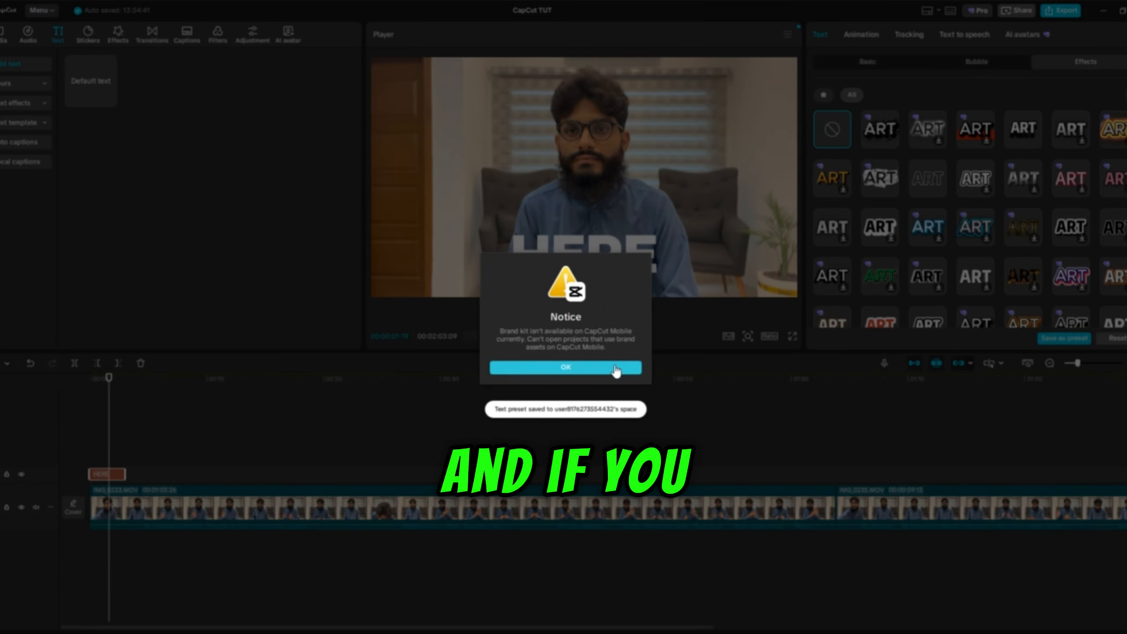
pyautogui.click(572, 368)
# Try the Typewriter and typing cursor entrance animations on the HERE text, and settle on Golden Dust.
pyautogui.click(996, 66)
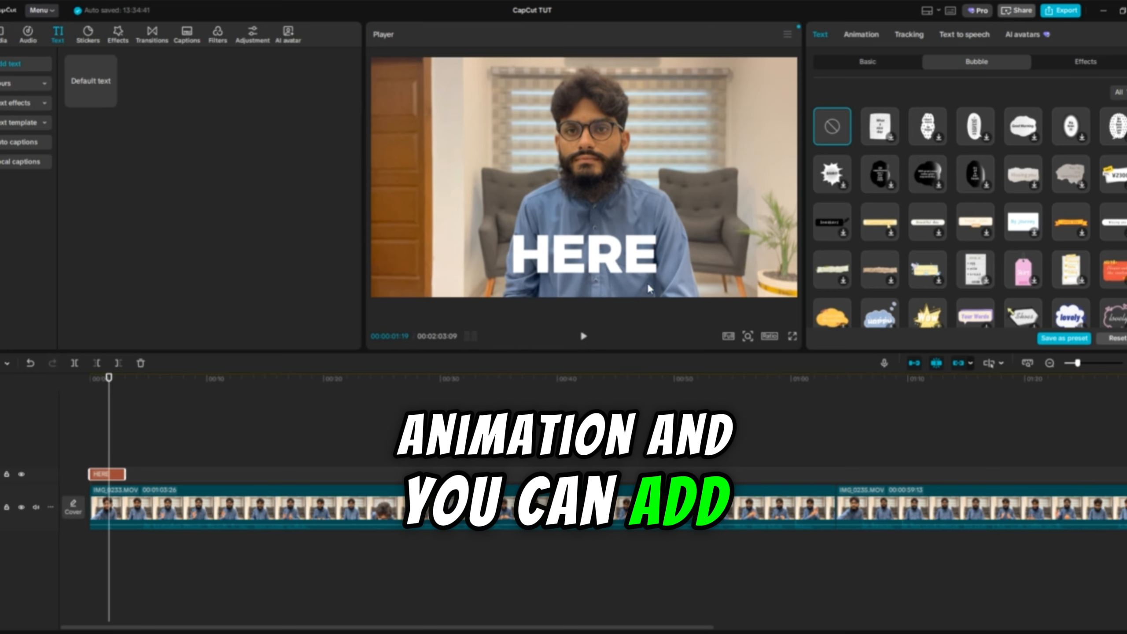
pyautogui.click(863, 64)
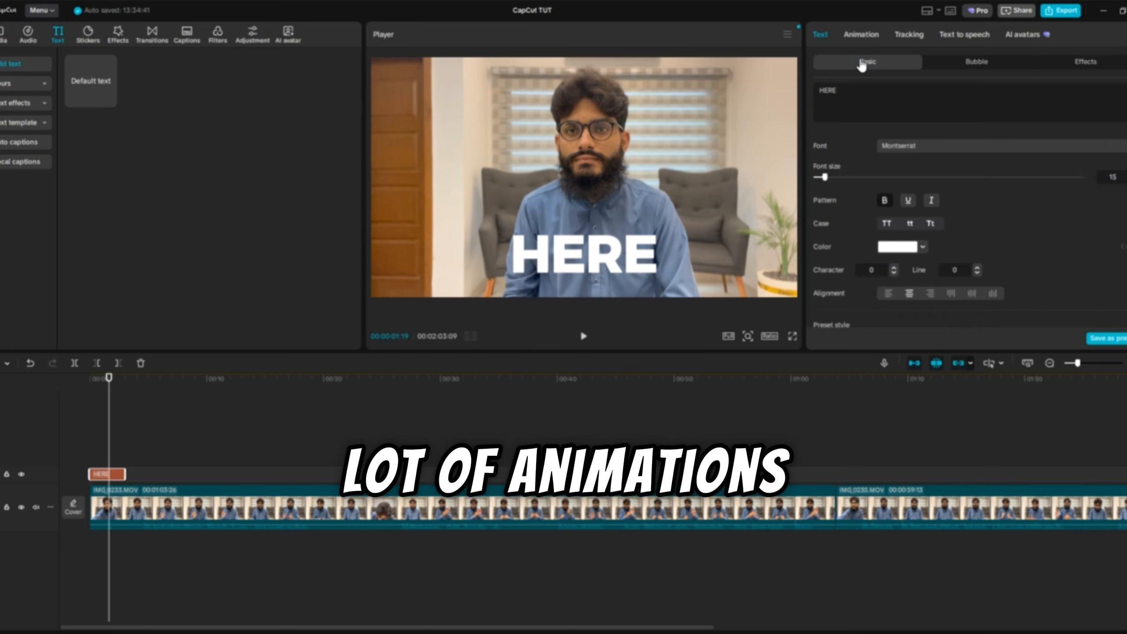
pyautogui.click(863, 36)
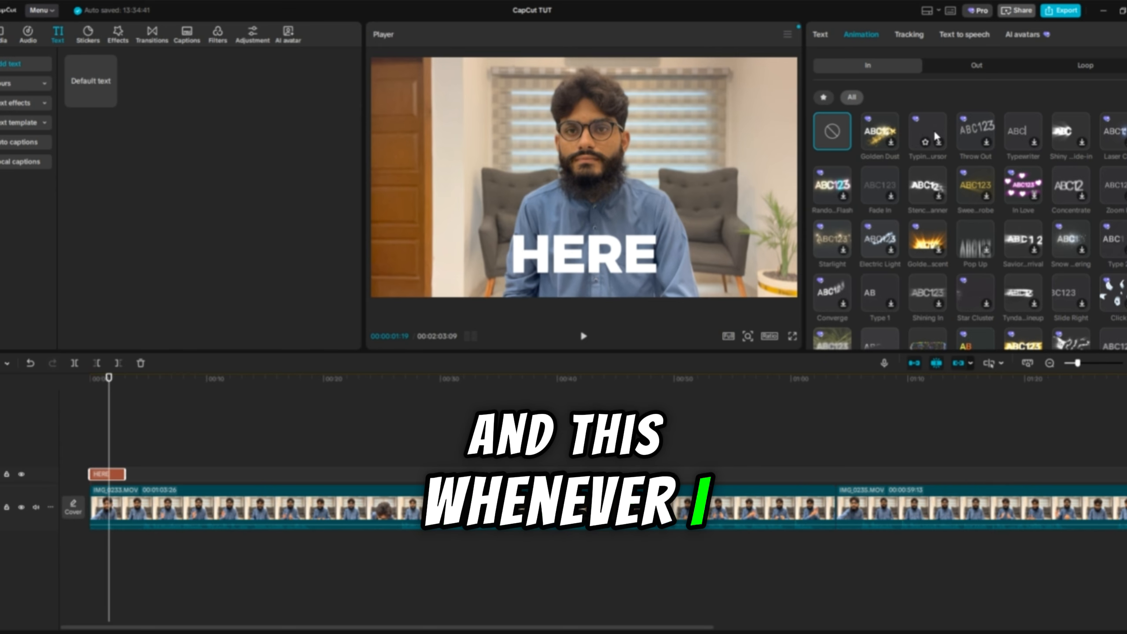
pyautogui.click(1022, 128)
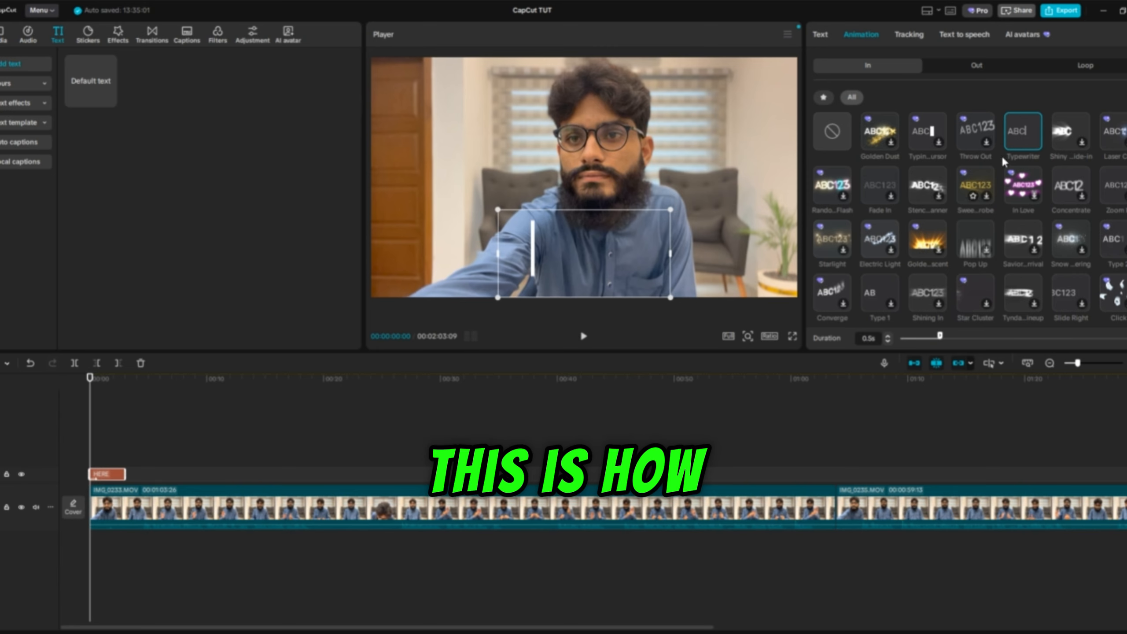
pyautogui.click(928, 141)
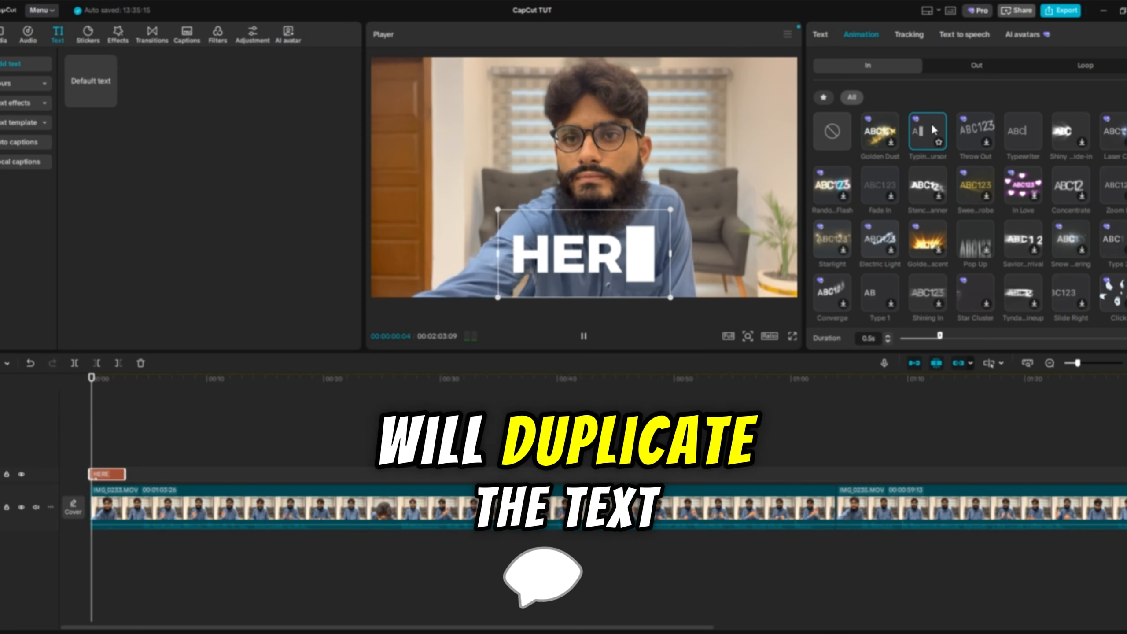
pyautogui.click(879, 133)
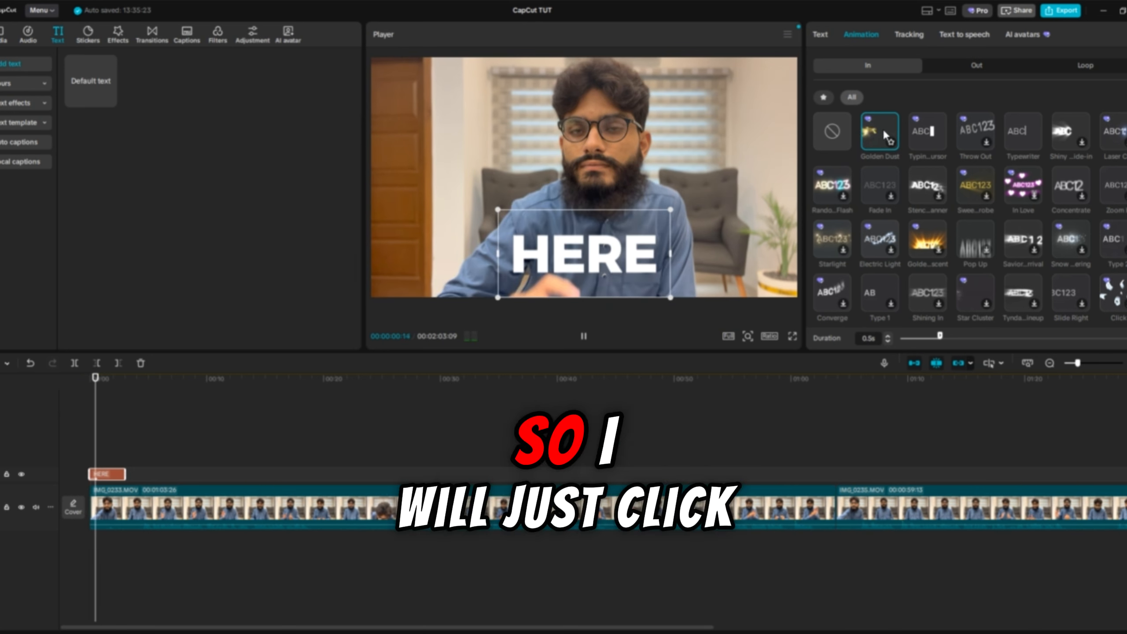
# Copy the HERE text clip and paste the duplicate directly after the original on the same track.
pyautogui.rightClick(112, 475)
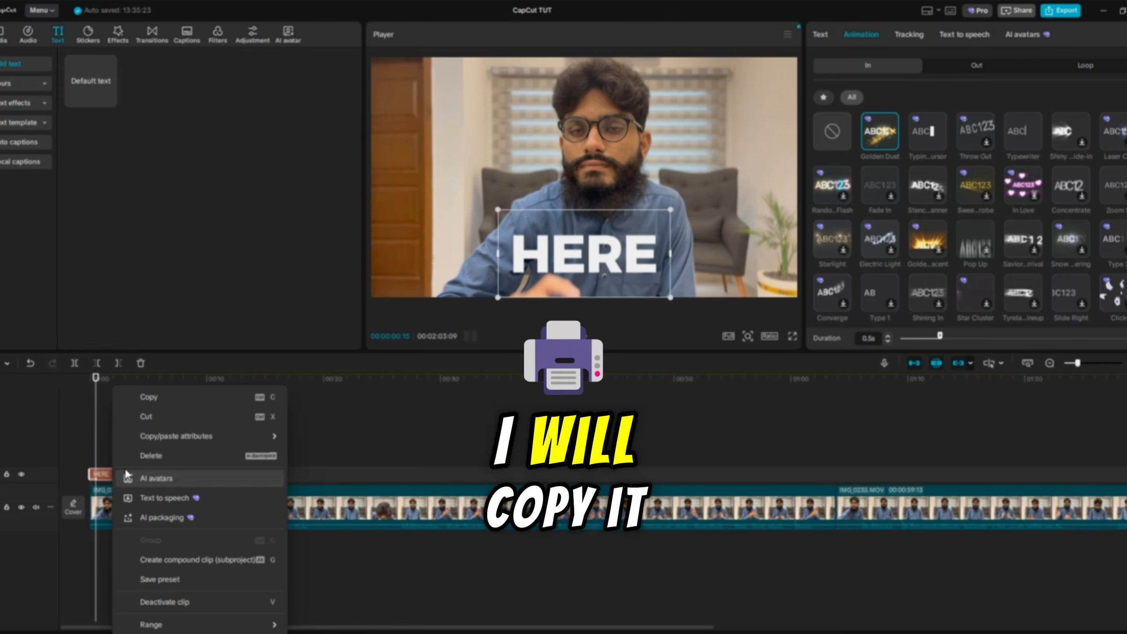
pyautogui.moveTo(172, 438)
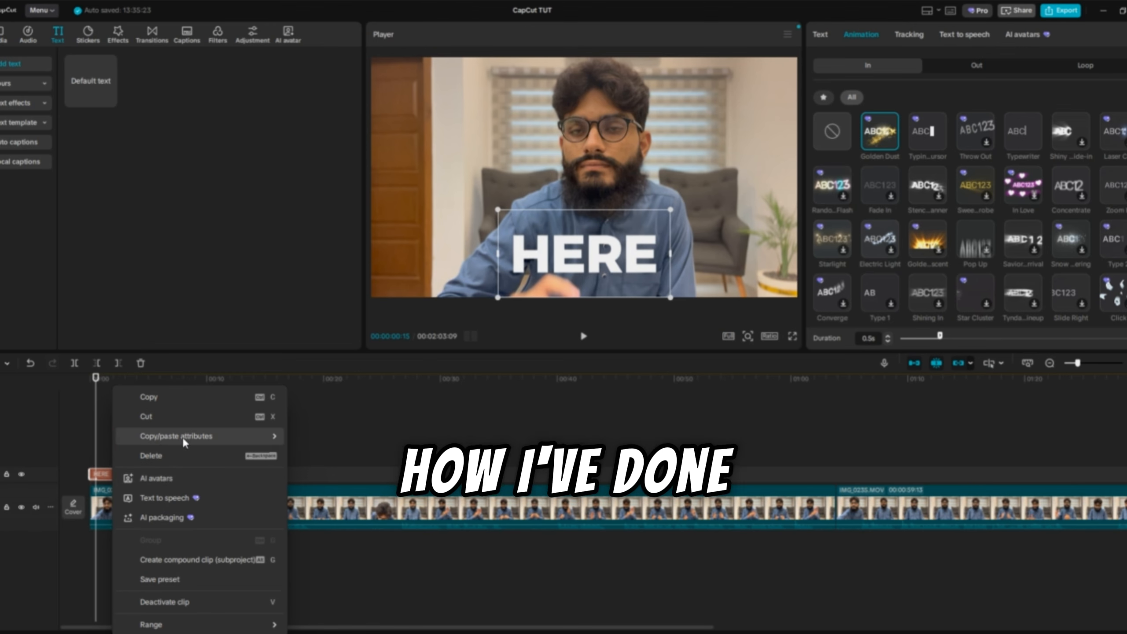
pyautogui.click(193, 398)
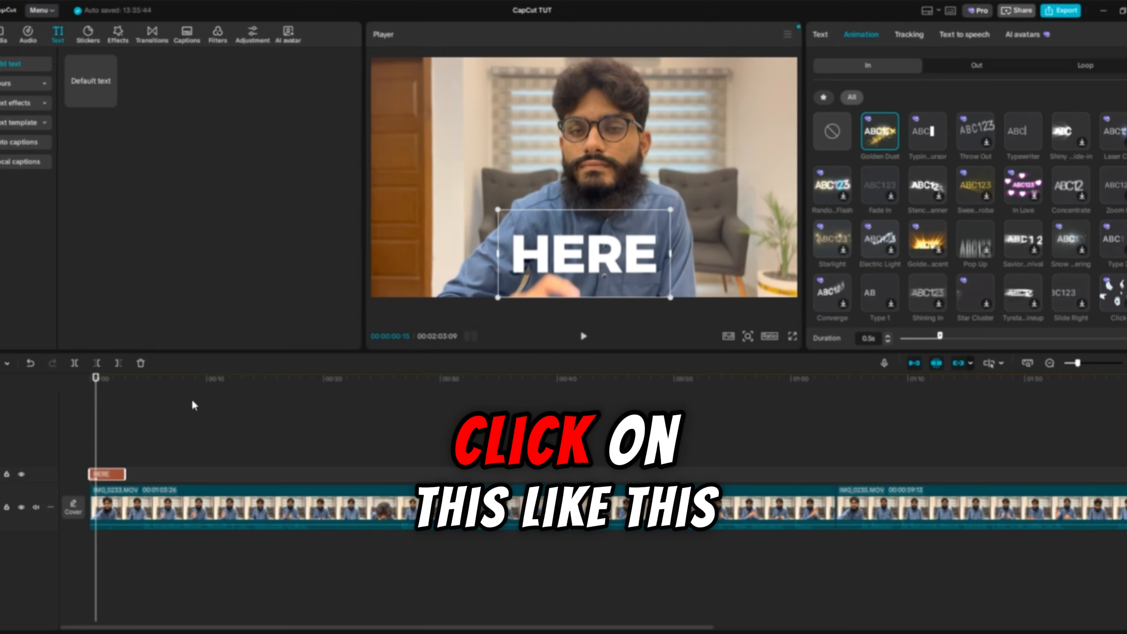
pyautogui.rightClick(182, 449)
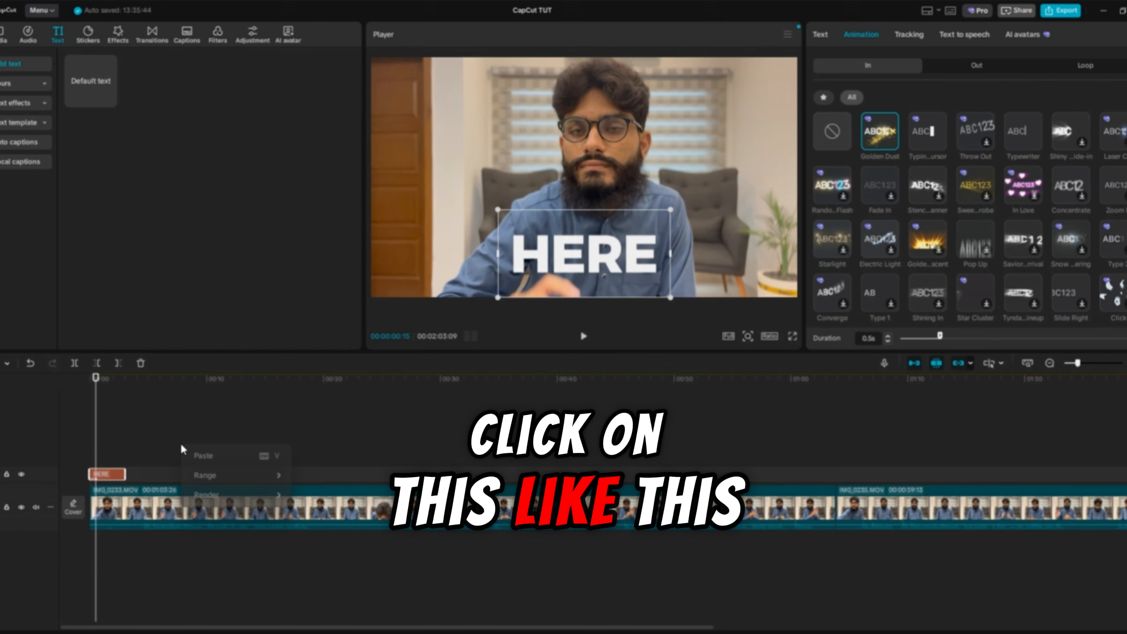
pyautogui.click(211, 456)
pyautogui.moveTo(120, 459); pyautogui.dragTo(151, 473)
pyautogui.click(138, 459)
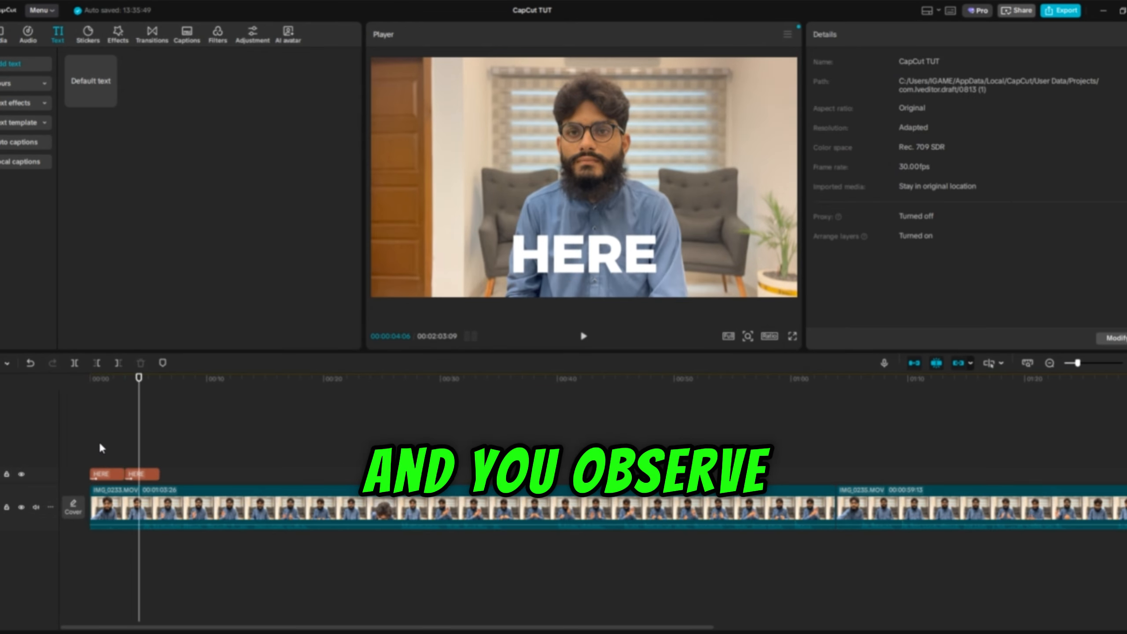
# Examine the animation arrow markers on the two HERE text clips in the timeline.
pyautogui.click(100, 423)
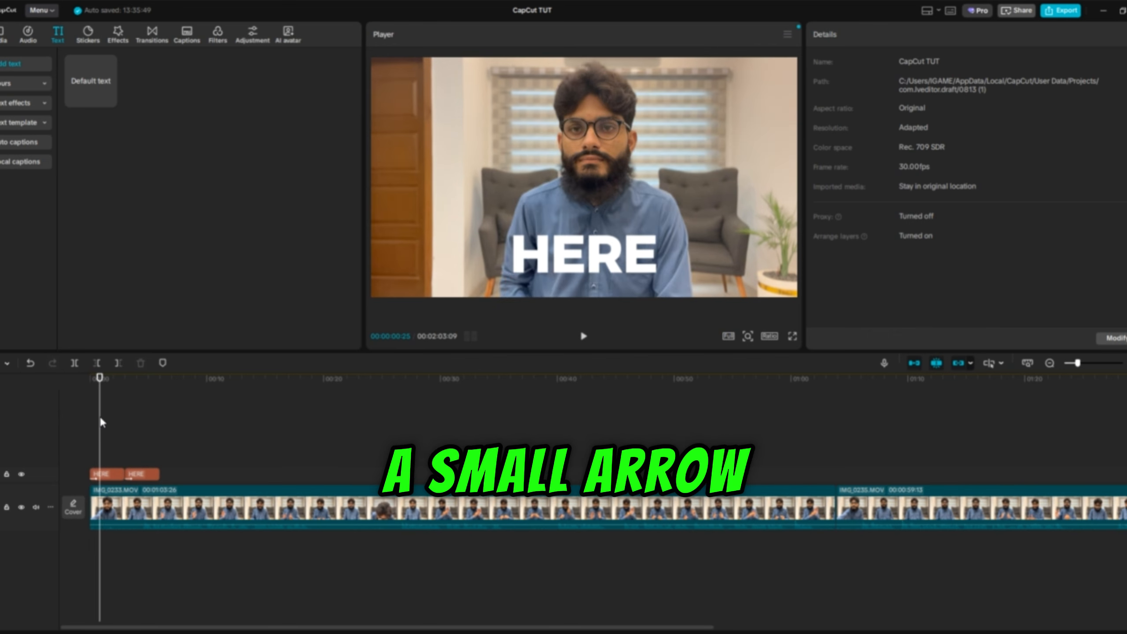
pyautogui.click(107, 475)
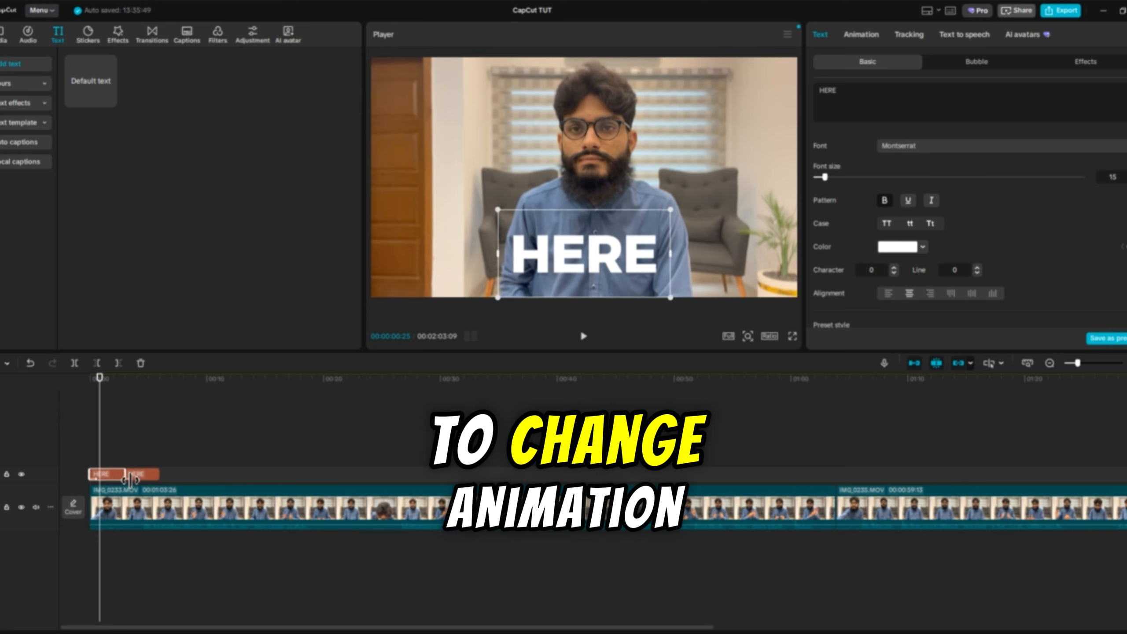
pyautogui.click(137, 453)
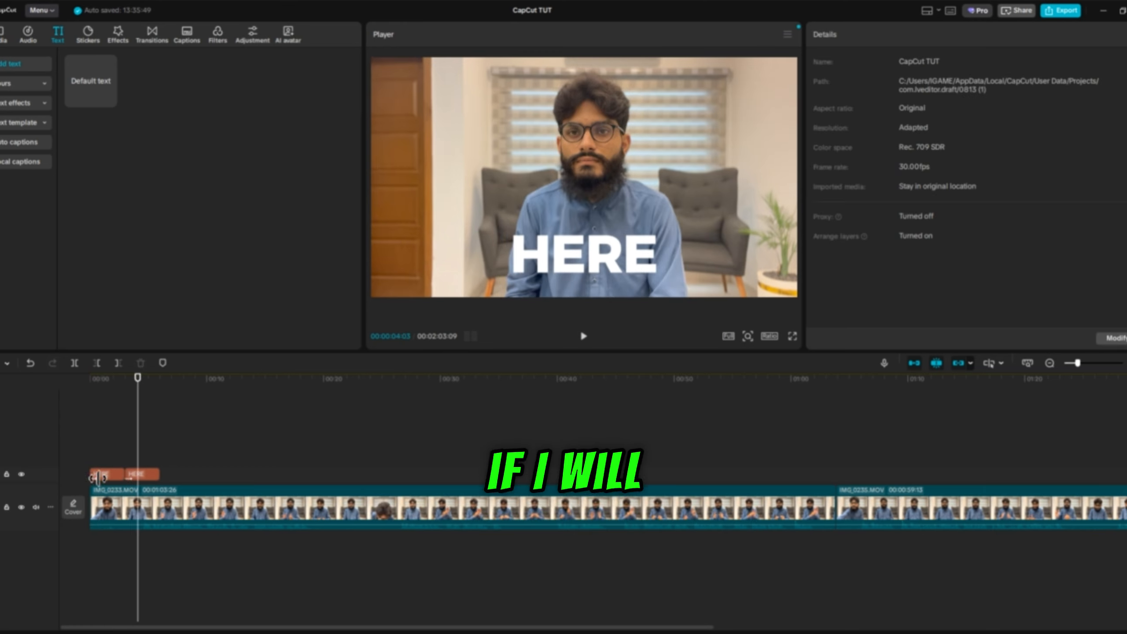
# Remove the entrance animation from the second HERE text clip.
pyautogui.click(98, 476)
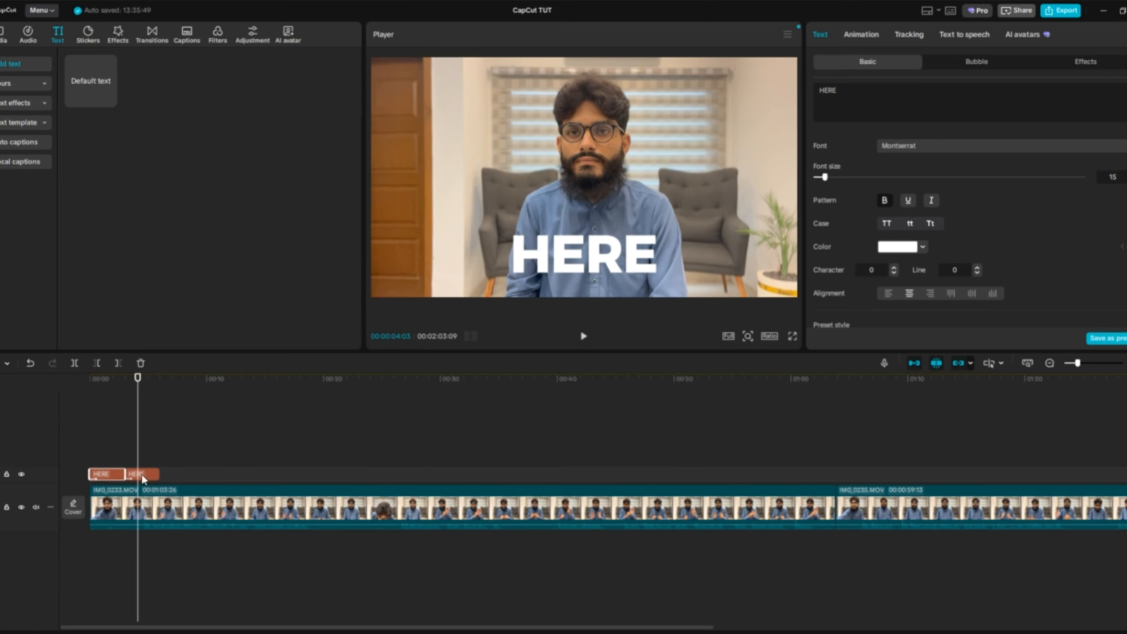
pyautogui.click(861, 34)
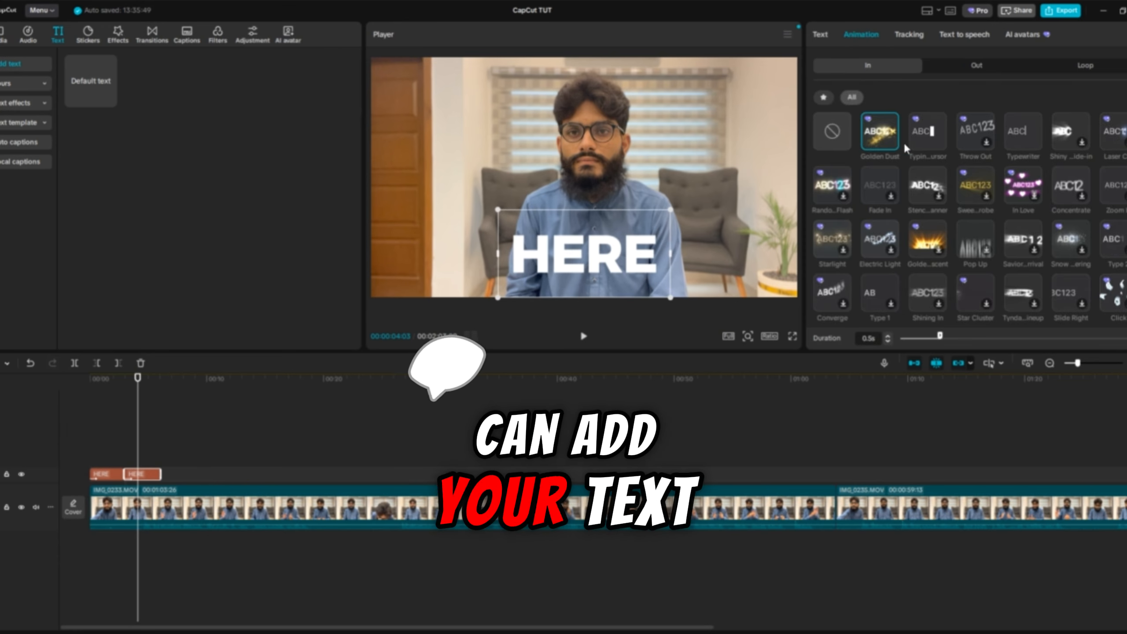
pyautogui.click(835, 134)
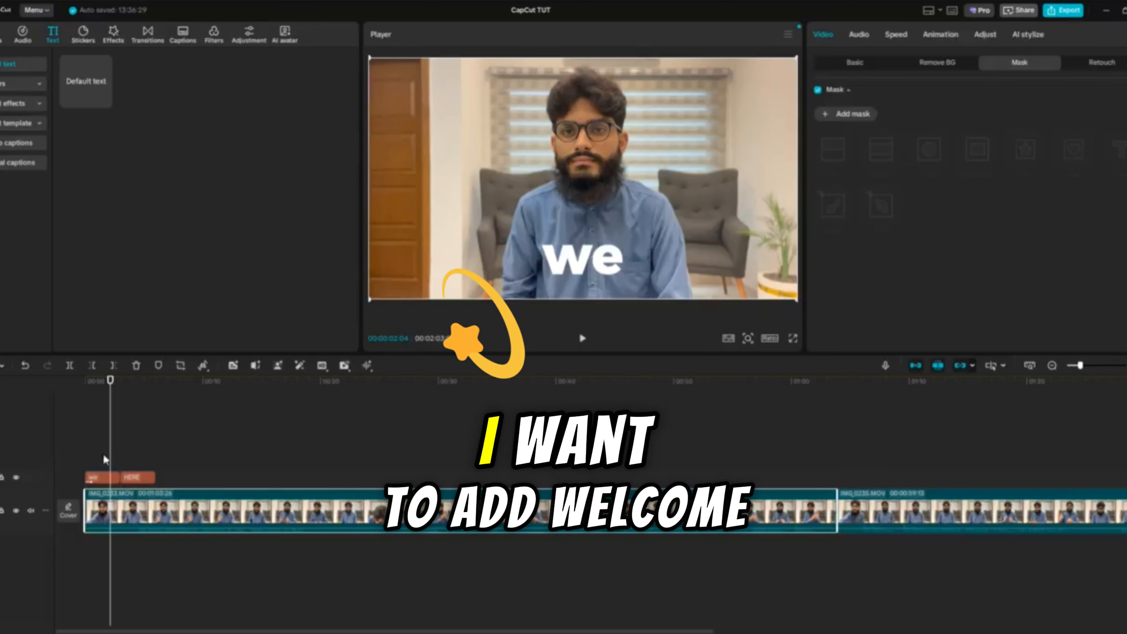
# Change the wording of the first text clip to "WElcome".
pyautogui.click(525, 297)
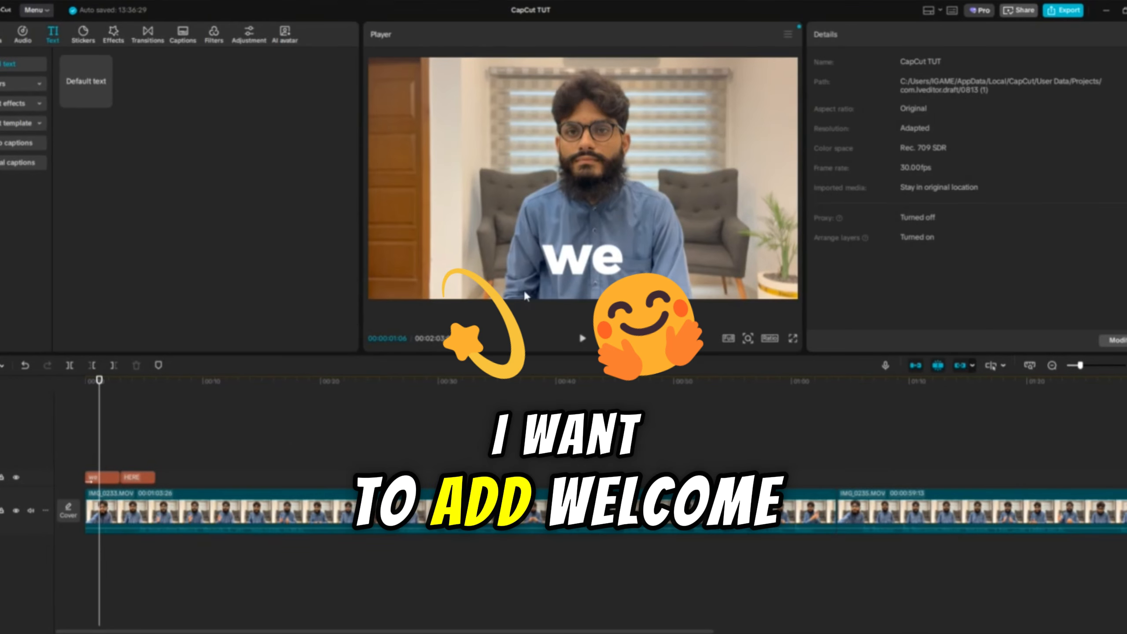
pyautogui.click(545, 267)
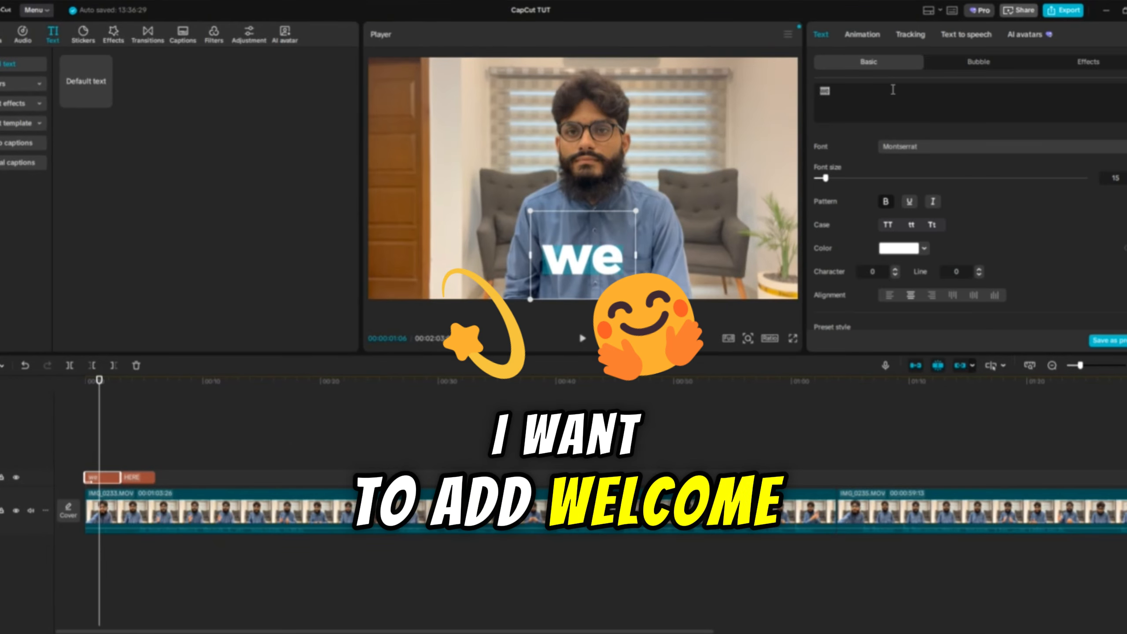
pyautogui.write('WElc')
pyautogui.press('BackSpace')
pyautogui.press('BackSpace')
pyautogui.write('l')
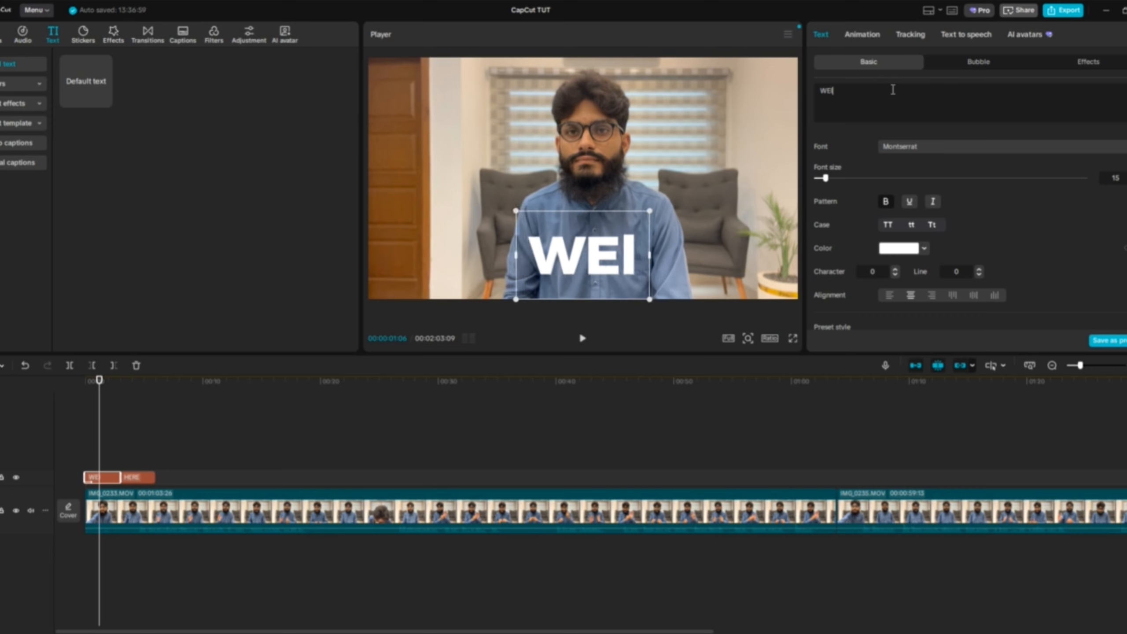
pyautogui.write('come')
pyautogui.click(151, 452)
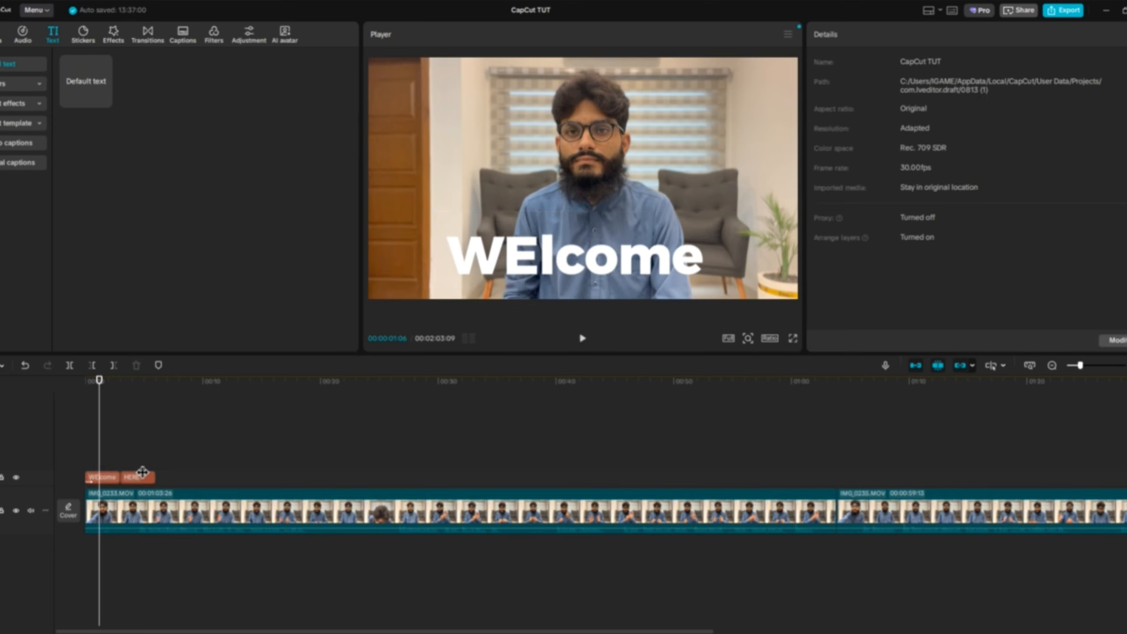
# Replace the HERE wording of the second text clip with "To".
pyautogui.click(133, 478)
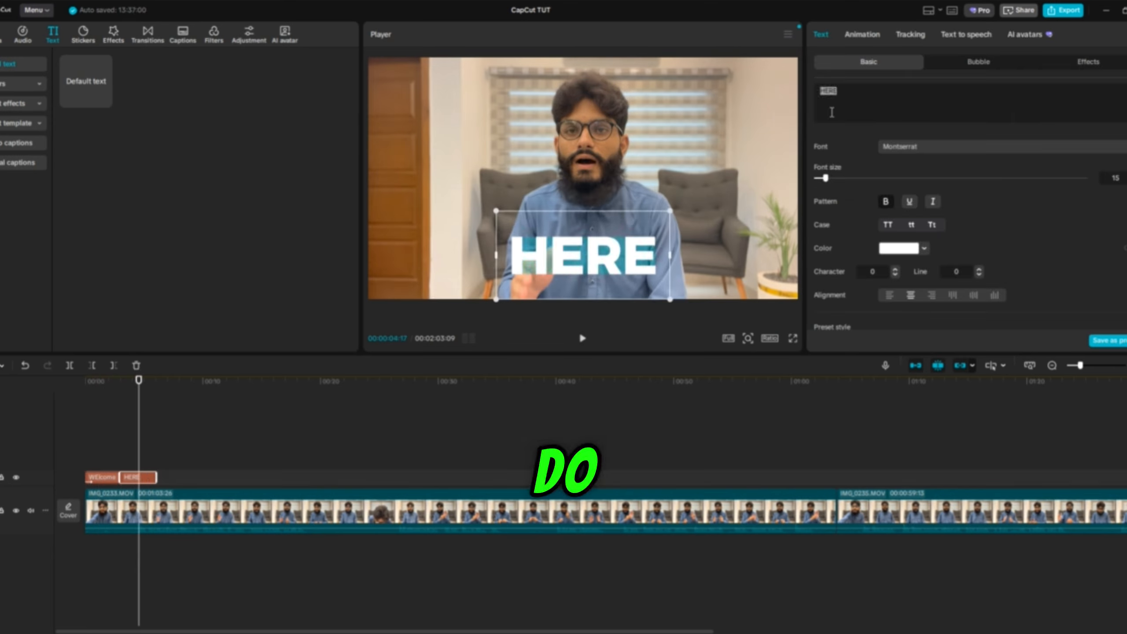
pyautogui.write('To')
pyautogui.click(302, 458)
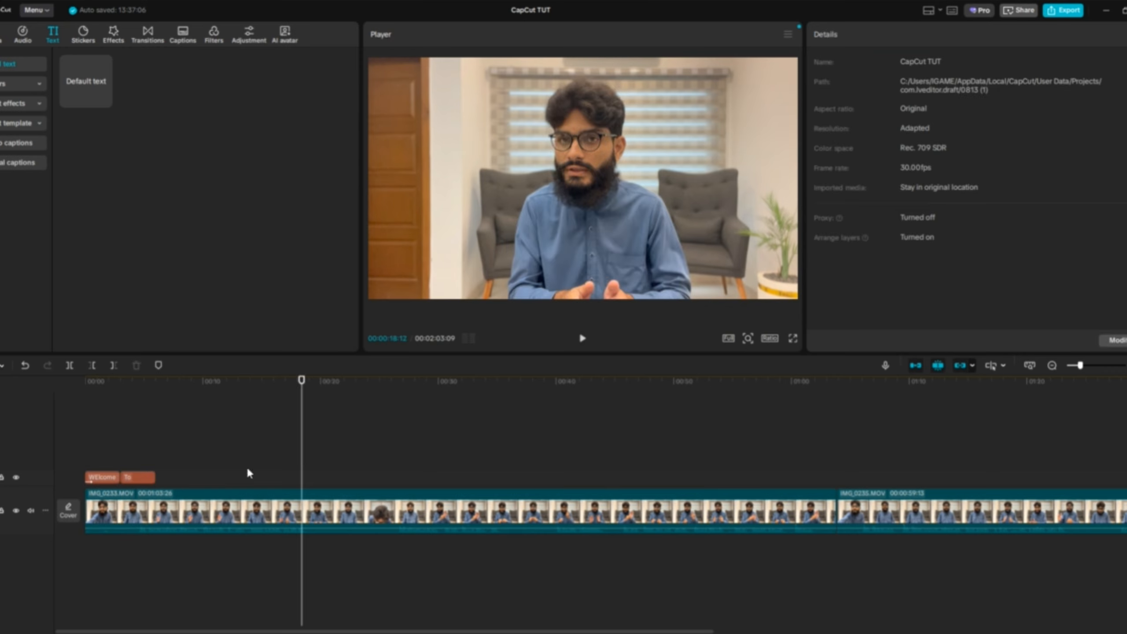
# Duplicate the To text clip and place the copy directly after it on the text track.
pyautogui.click(142, 478)
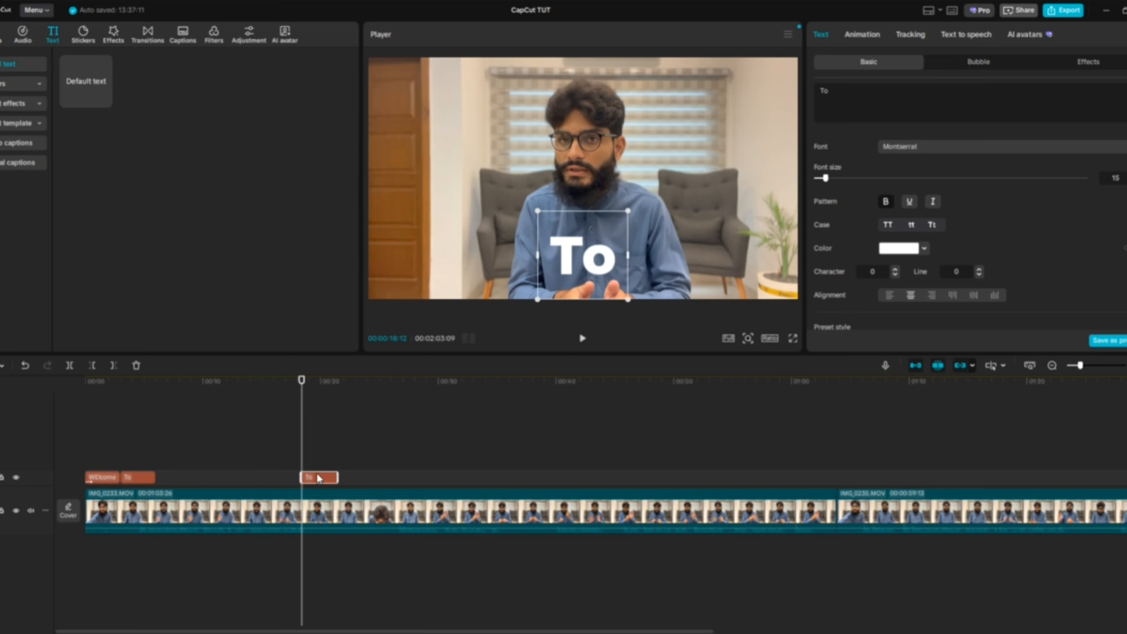
pyautogui.moveTo(153, 481); pyautogui.dragTo(179, 479)
pyautogui.click(172, 458)
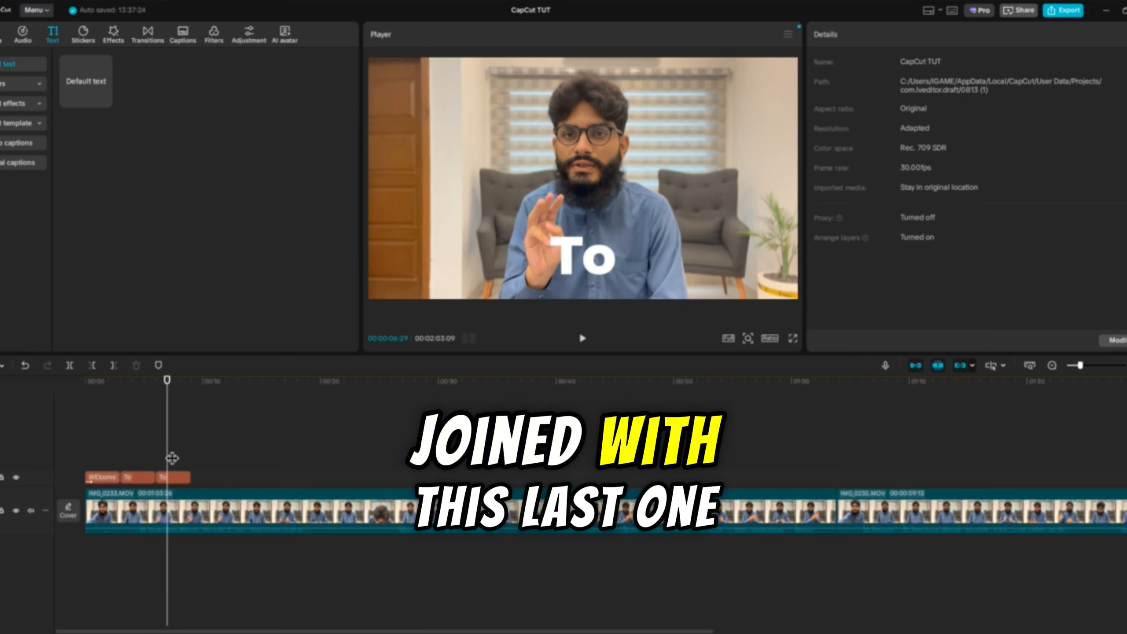
# Change the wording of the third text clip to "ALIDEVELOPS".
pyautogui.click(173, 477)
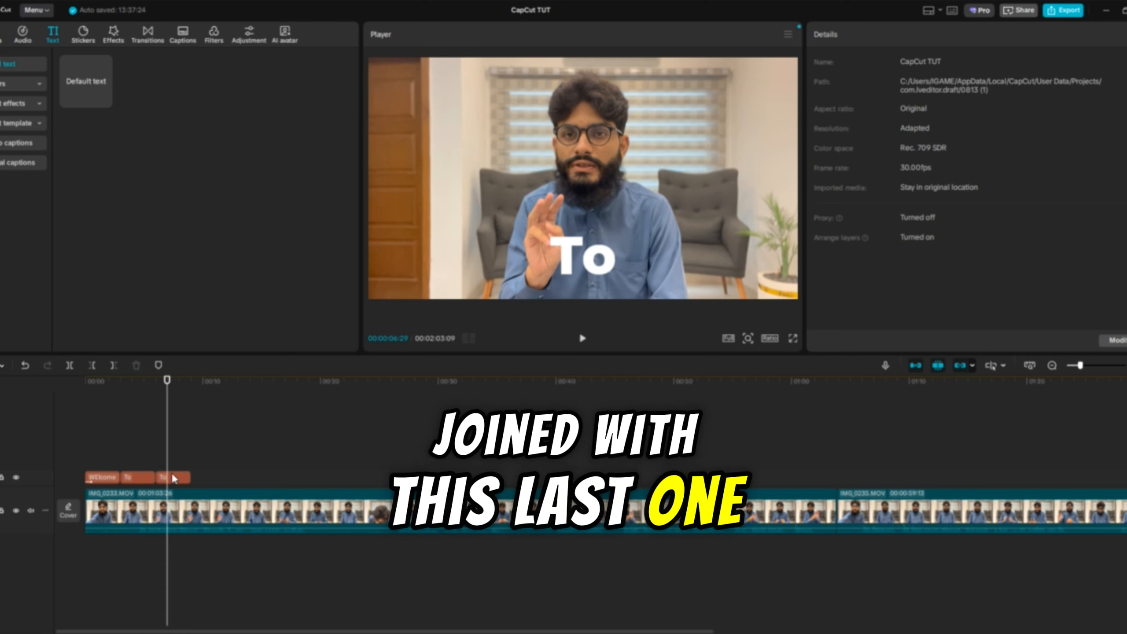
pyautogui.hotkey('ctrl', 'a')
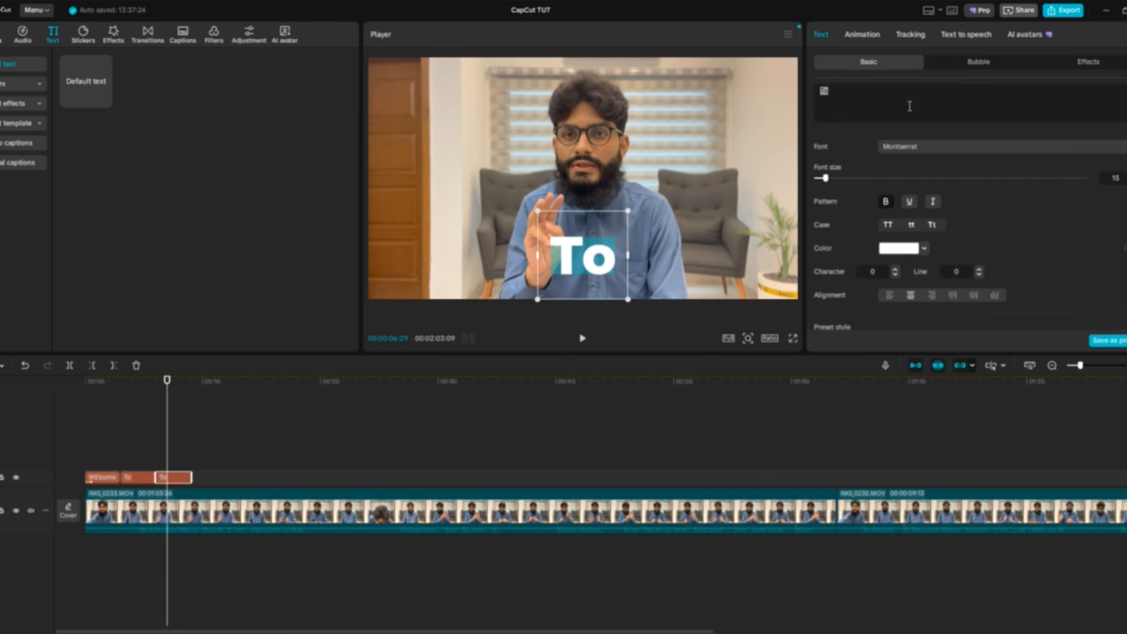
pyautogui.write('A')
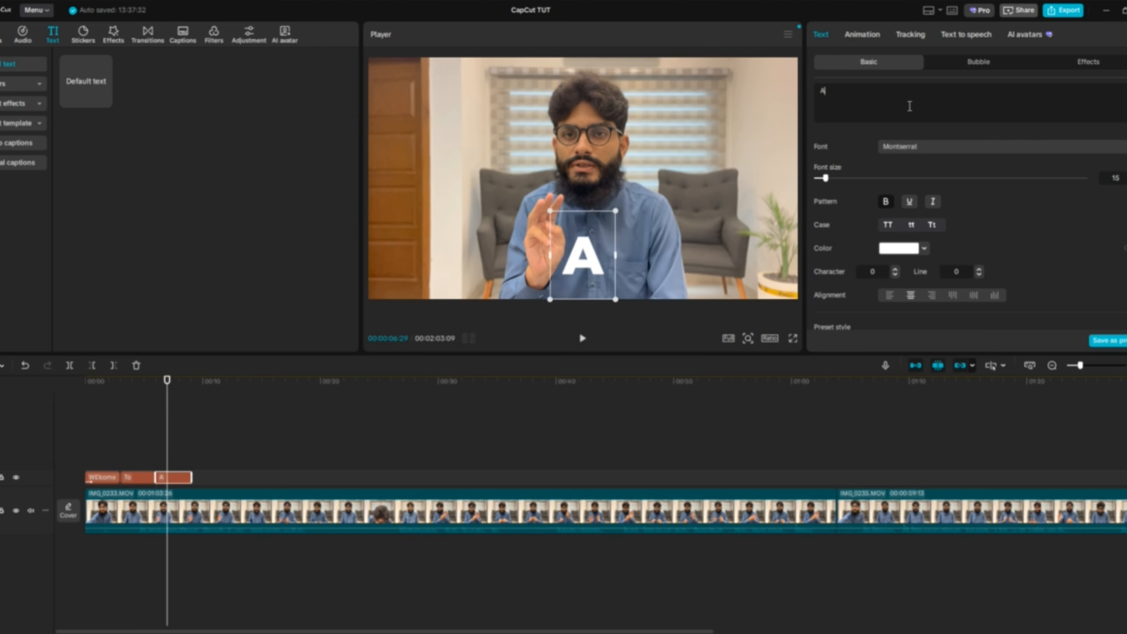
pyautogui.write('LIDEVELOPS')
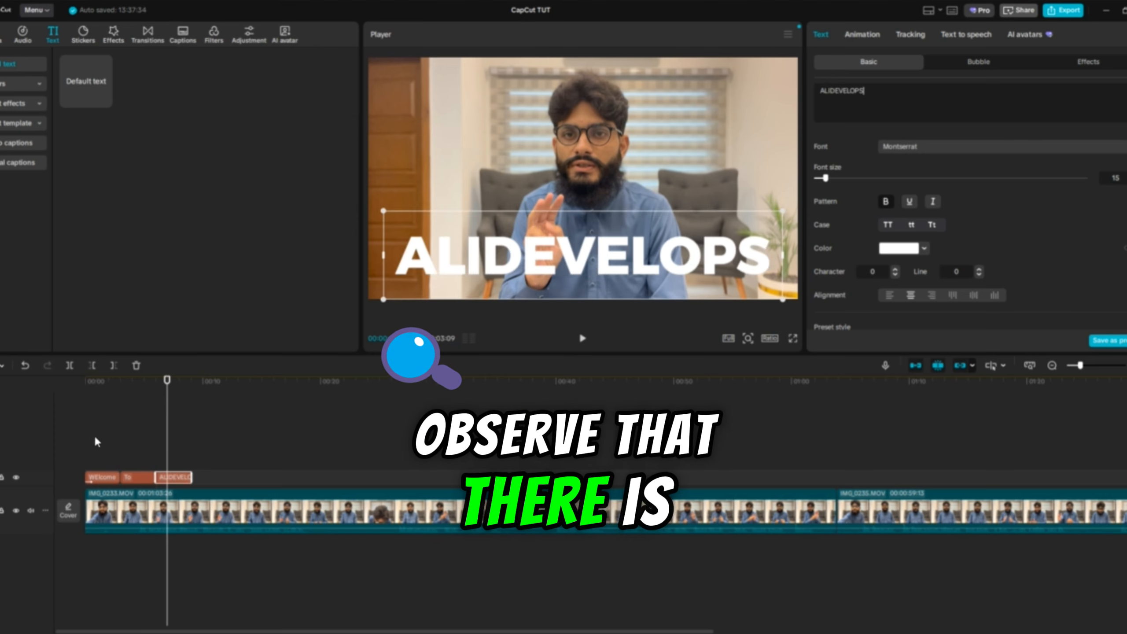
# Set the case of the first two text clips, WElcome and To, to uppercase.
pyautogui.click(107, 477)
pyautogui.click(107, 462)
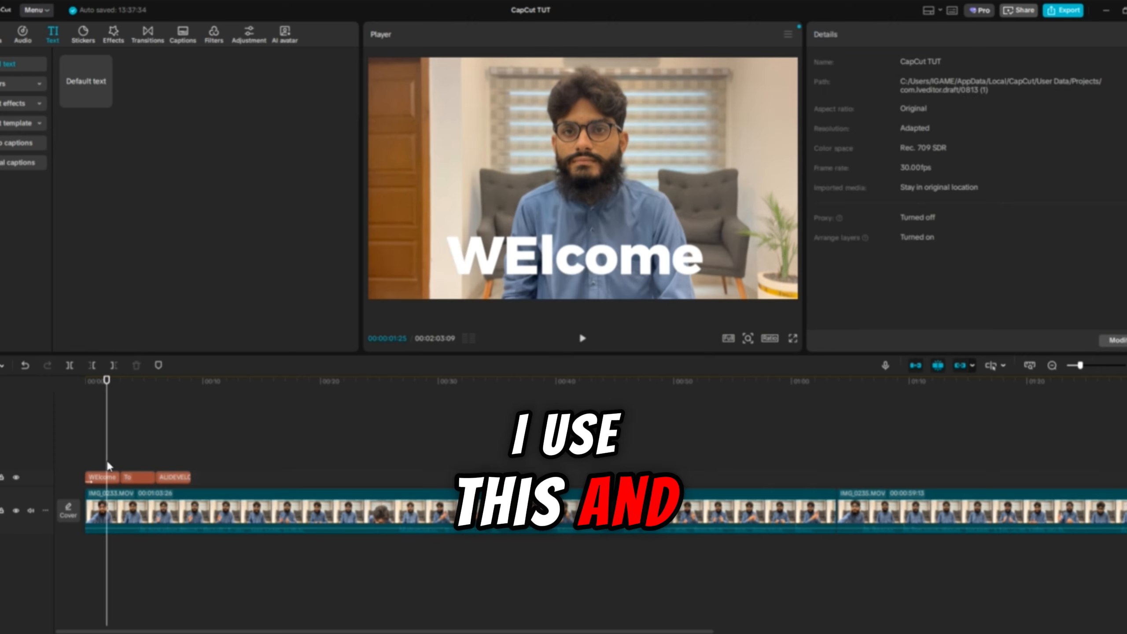
pyautogui.click(572, 262)
pyautogui.click(888, 225)
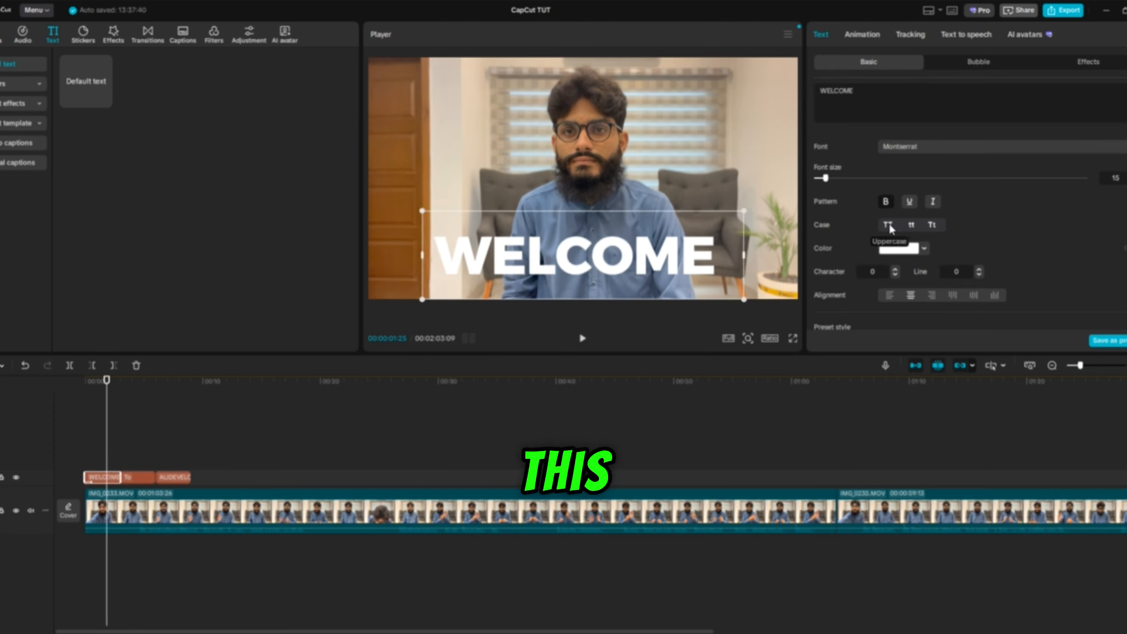
pyautogui.click(134, 471)
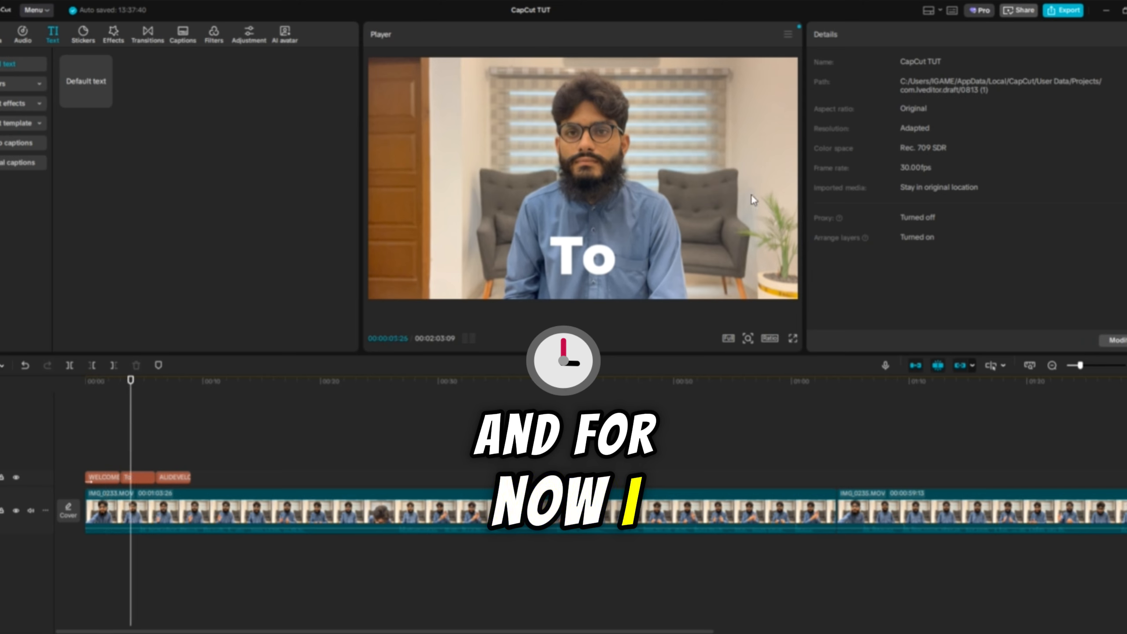
pyautogui.click(141, 476)
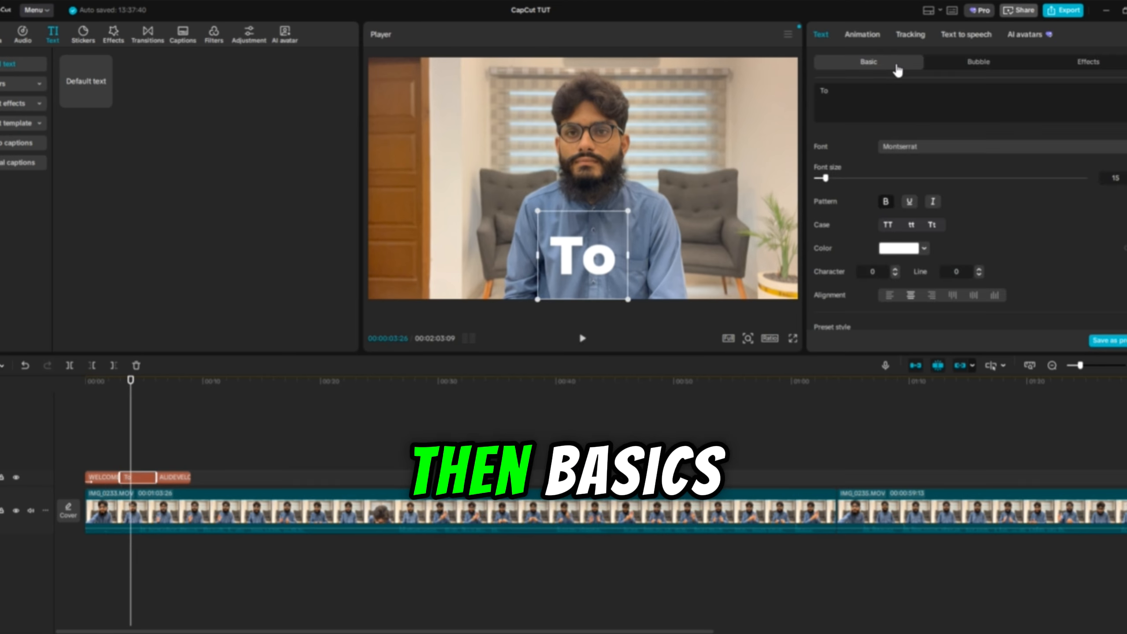
pyautogui.click(888, 225)
# Play the video in full screen from the start through the three text clips, and return to the editor.
pyautogui.moveTo(130, 381); pyautogui.dragTo(85, 381)
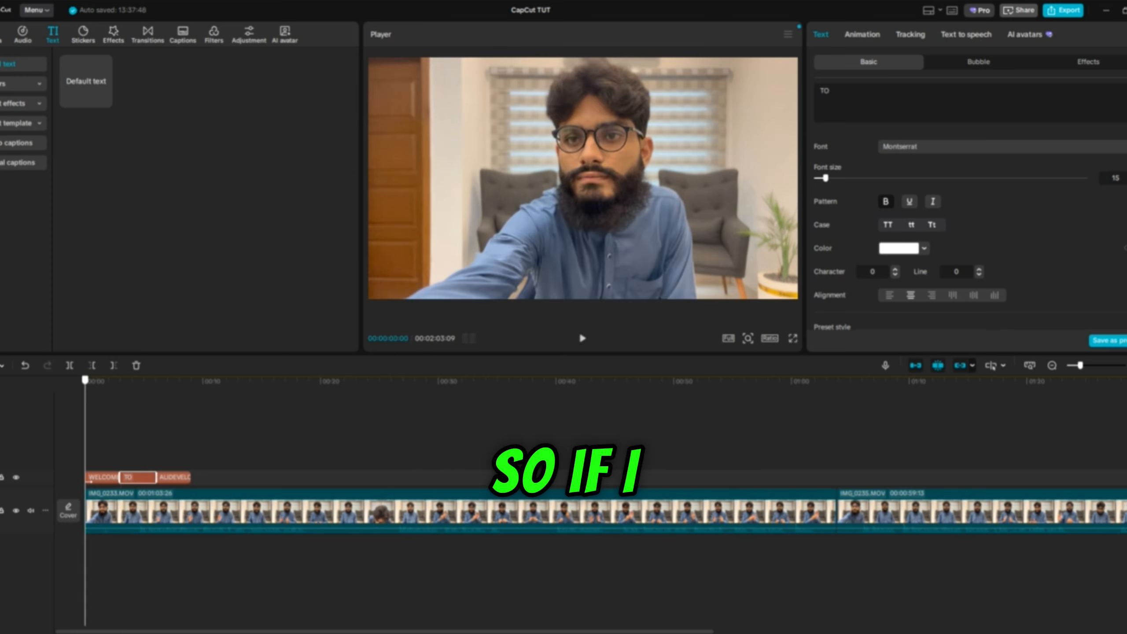
pyautogui.click(793, 338)
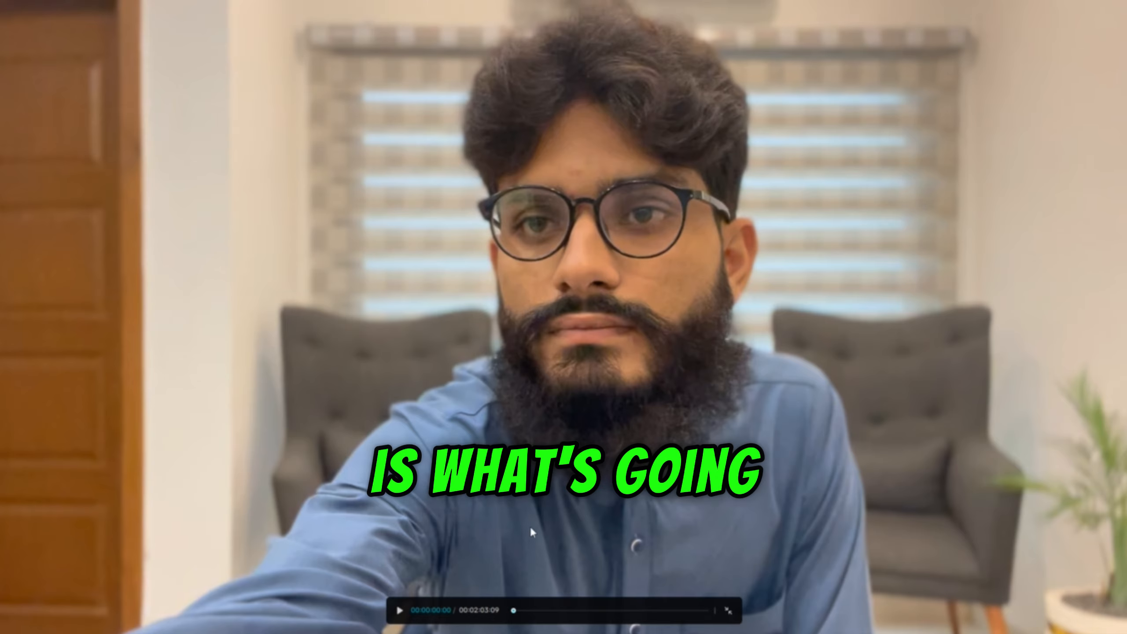
pyautogui.click(395, 613)
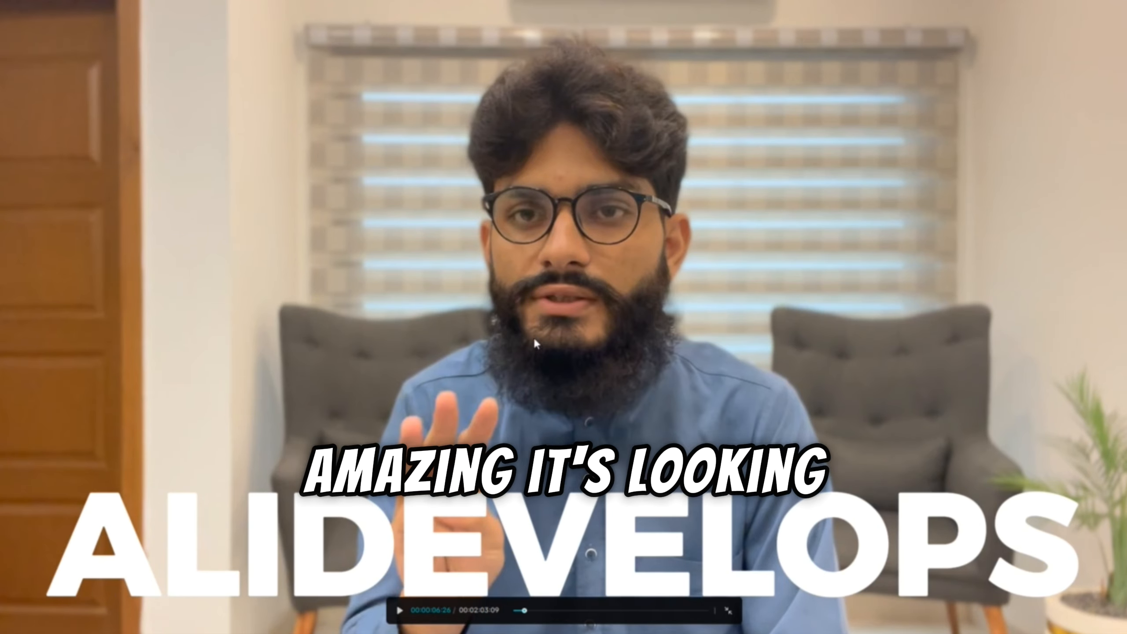
pyautogui.press('Escape')
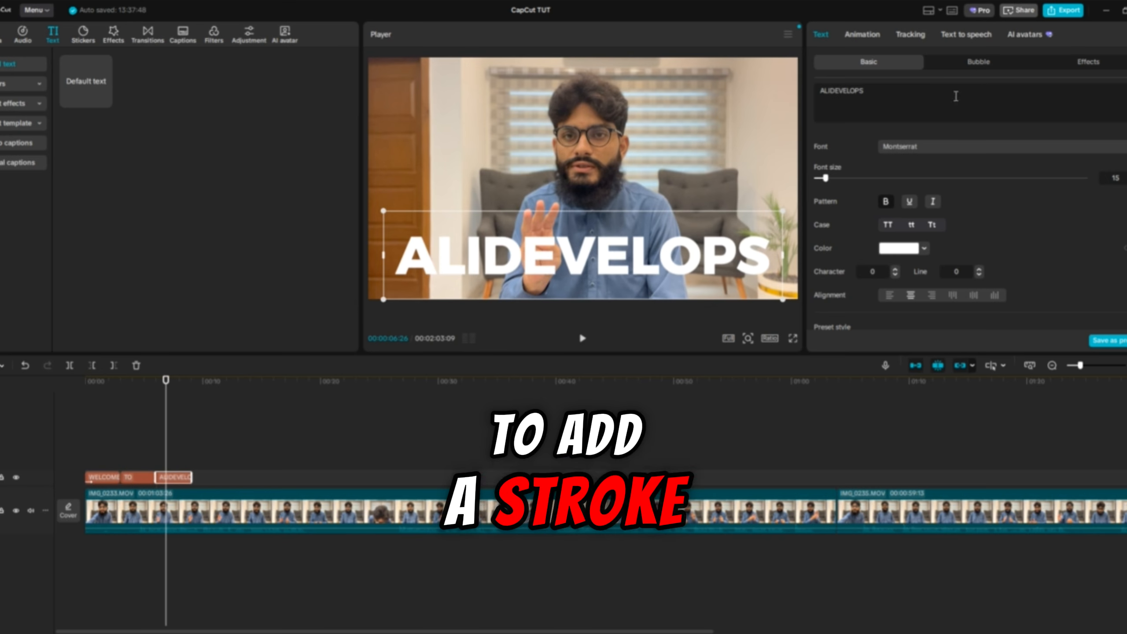
# Select all three text clips together and apply the preset style with black letters and a white outline.
pyautogui.scroll(-10, 927, 262)
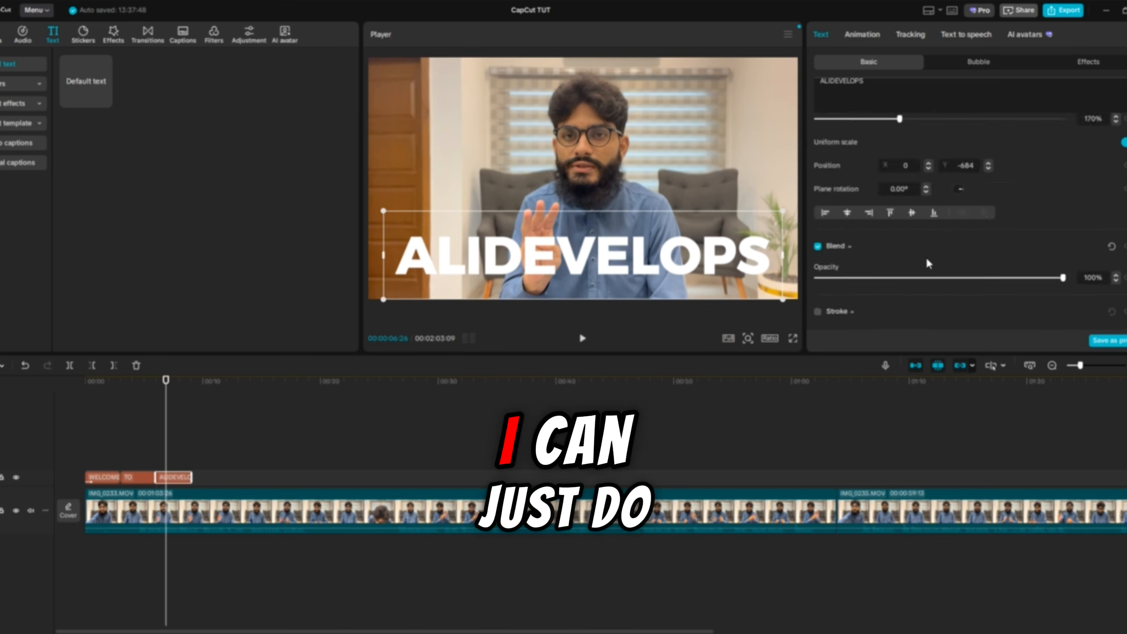
pyautogui.scroll(8, 928, 263)
pyautogui.scroll(-5, 1021, 178)
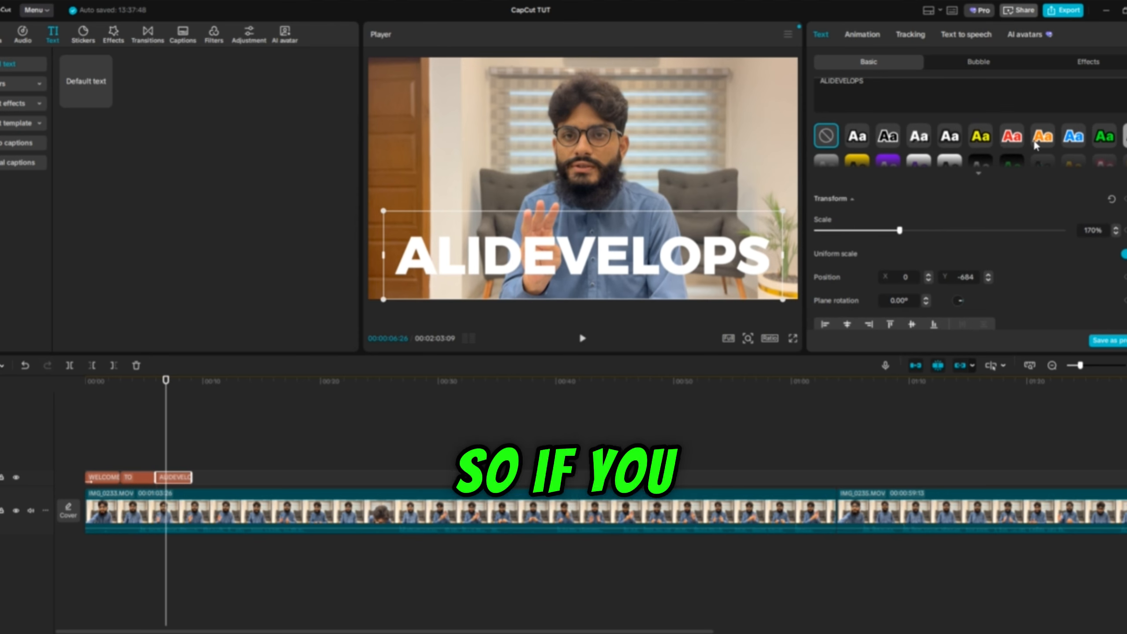
pyautogui.click(120, 457)
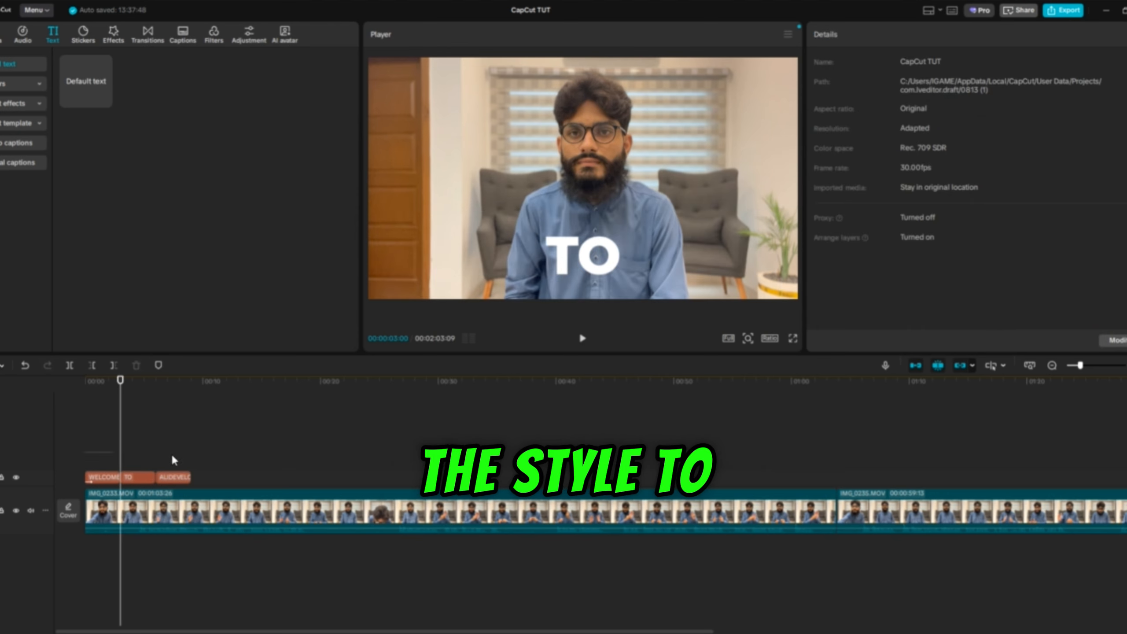
pyautogui.moveTo(172, 455); pyautogui.dragTo(197, 476)
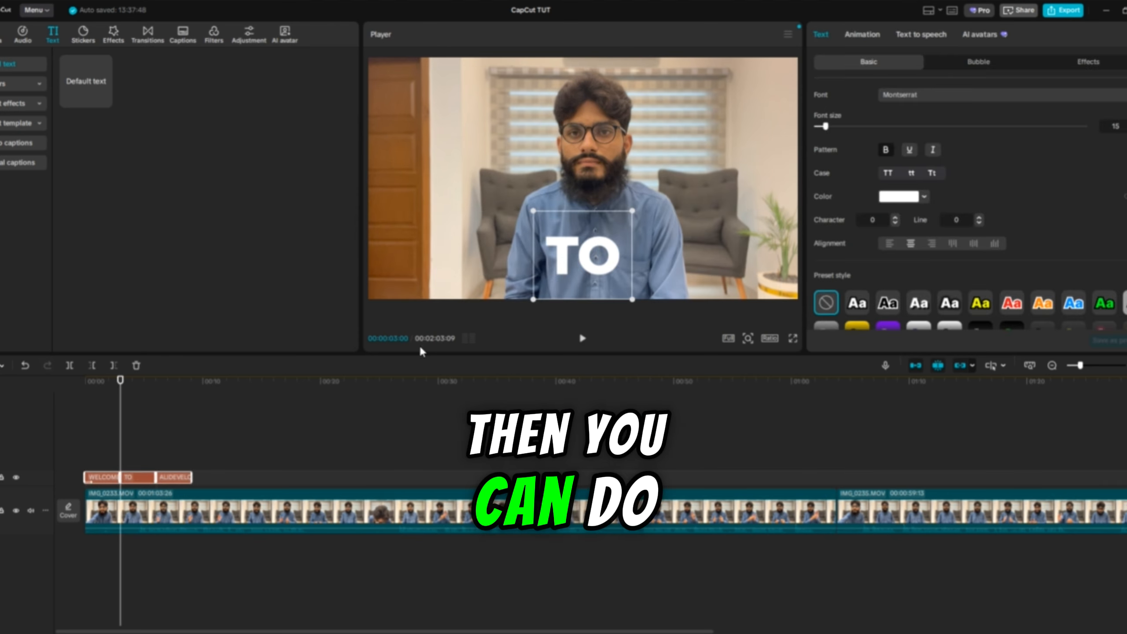
pyautogui.scroll(-3, 900, 279)
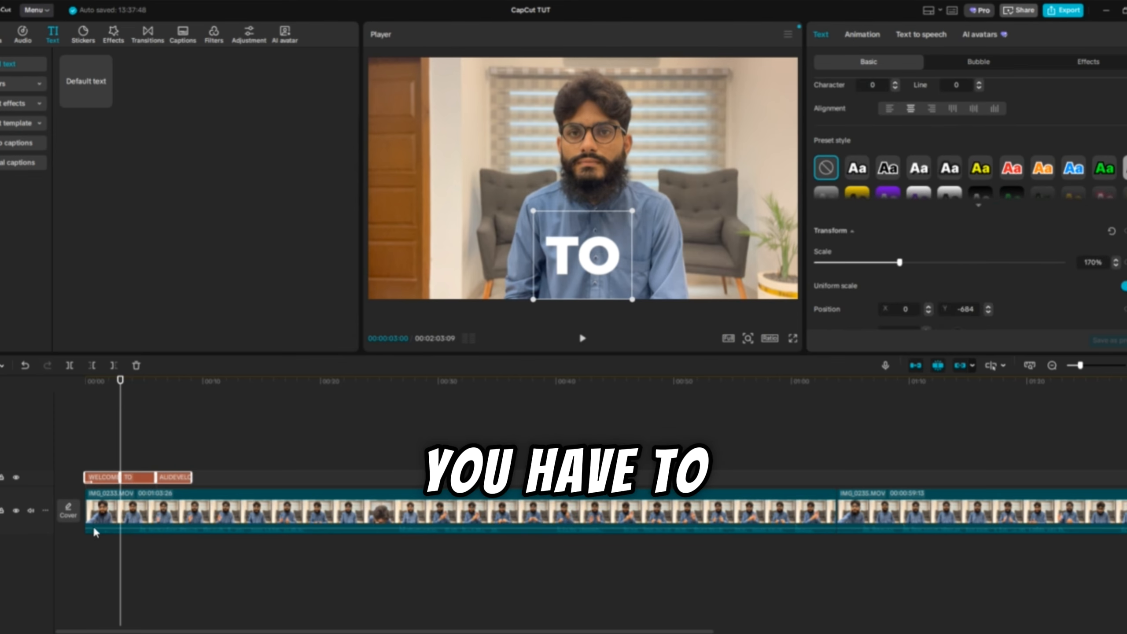
pyautogui.click(247, 450)
pyautogui.moveTo(108, 476); pyautogui.dragTo(95, 489)
pyautogui.scroll(-5, 891, 217)
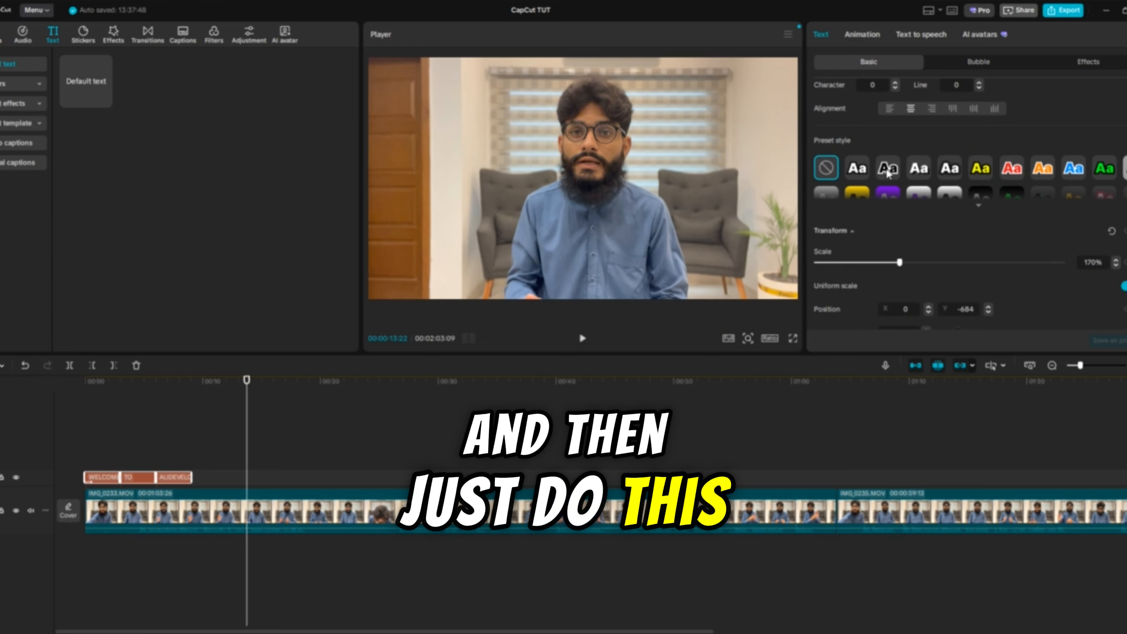
pyautogui.click(888, 169)
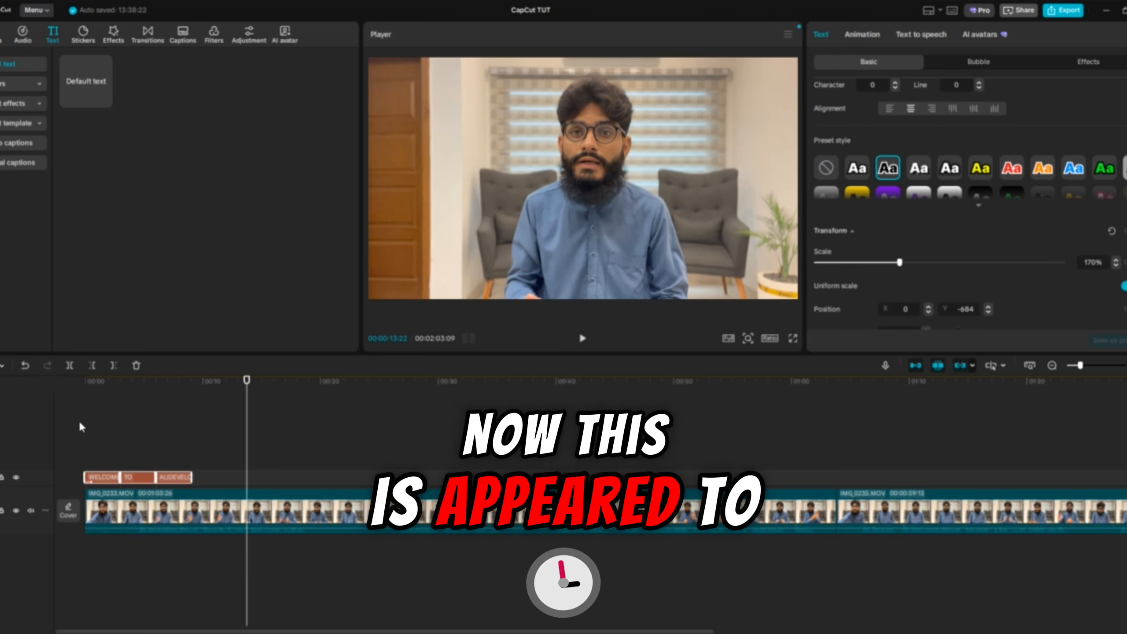
# Check the restyled text of the three clips in the player at different times on the timeline.
pyautogui.click(204, 428)
pyautogui.click(140, 425)
pyautogui.click(155, 425)
pyautogui.click(197, 425)
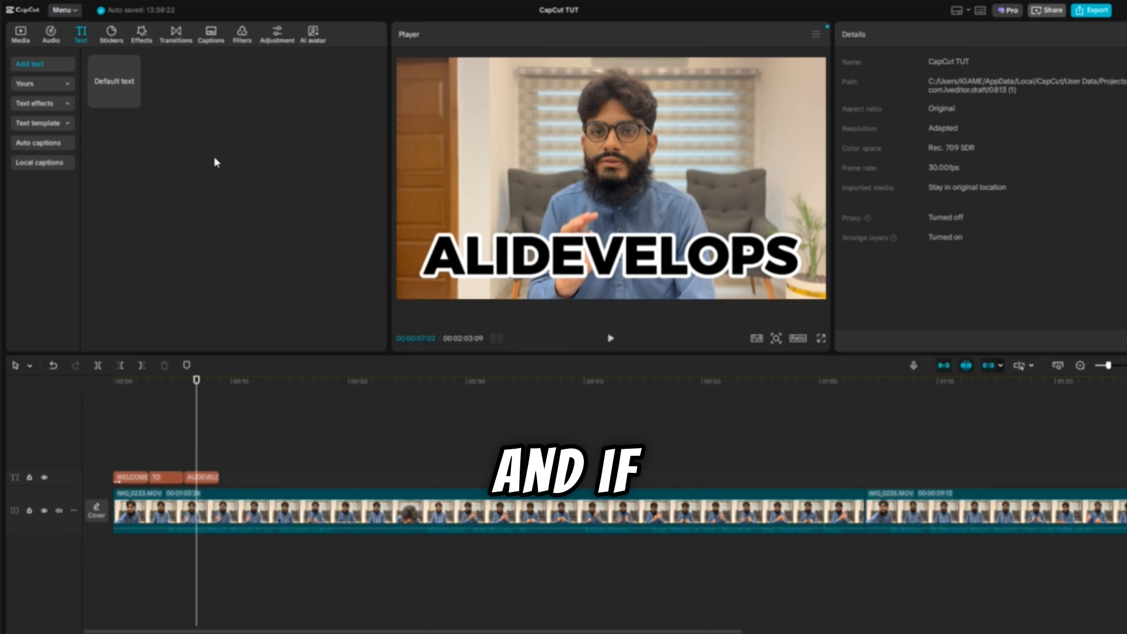
# Preview the pixel sunglasses sticker and place it on a track above the ALIDEVELOPS text clip.
pyautogui.click(118, 35)
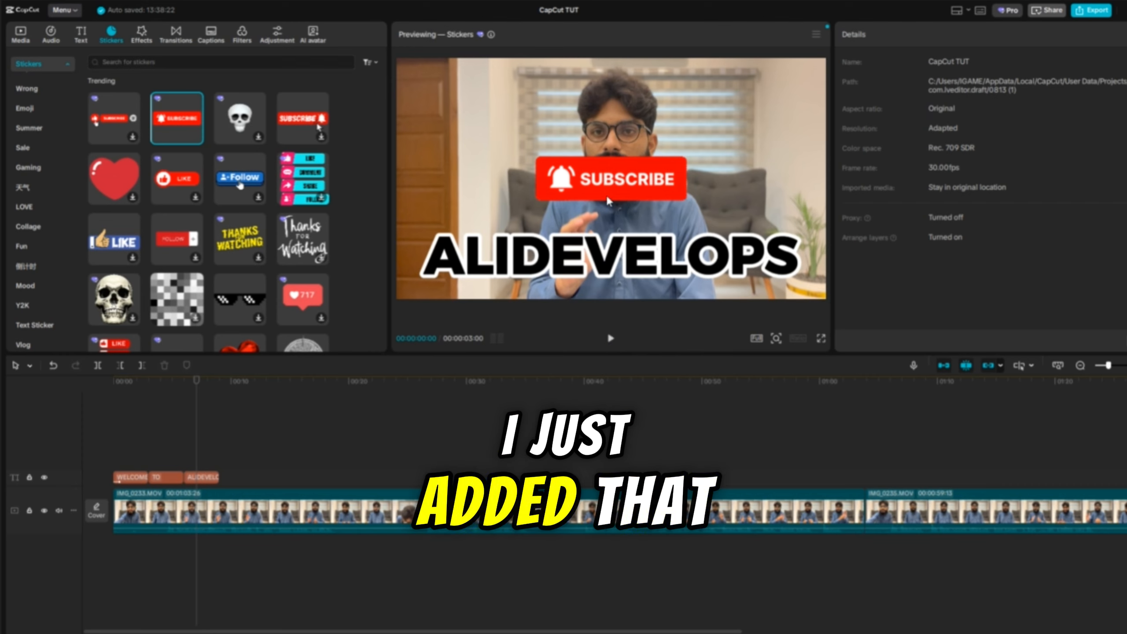
pyautogui.scroll(-4, 266, 191)
pyautogui.scroll(1, 248, 192)
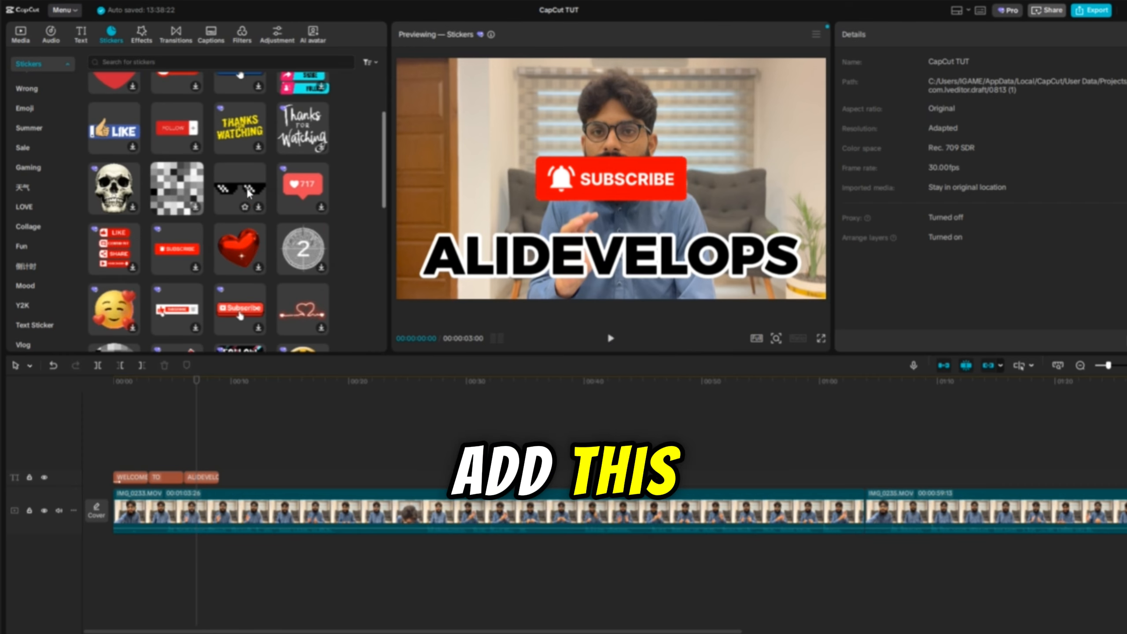
pyautogui.click(243, 182)
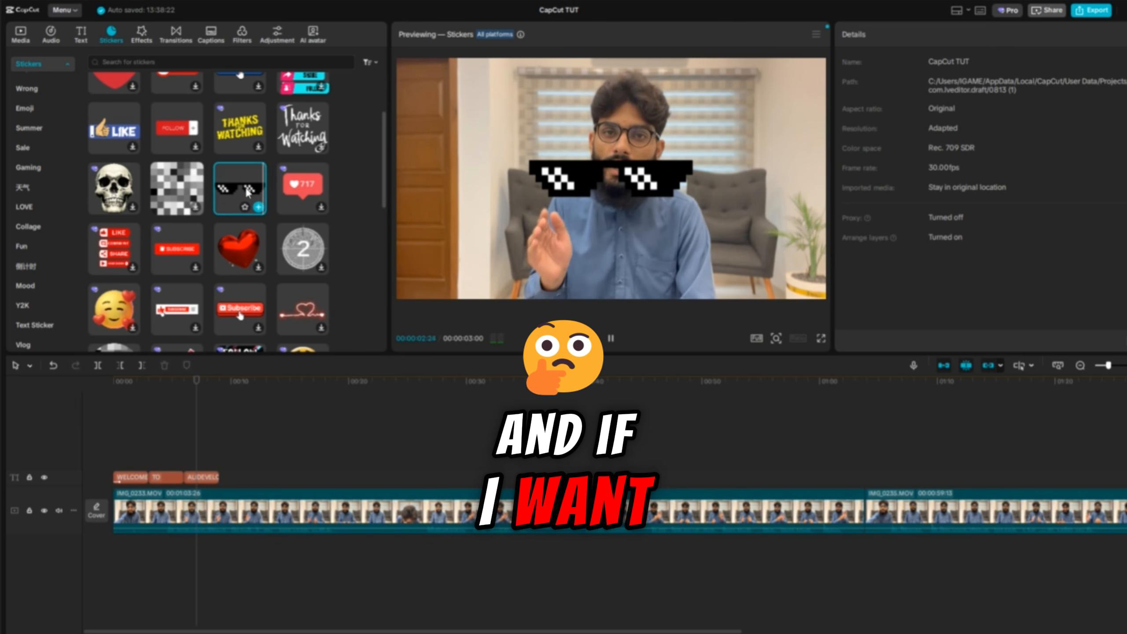
pyautogui.moveTo(263, 215)
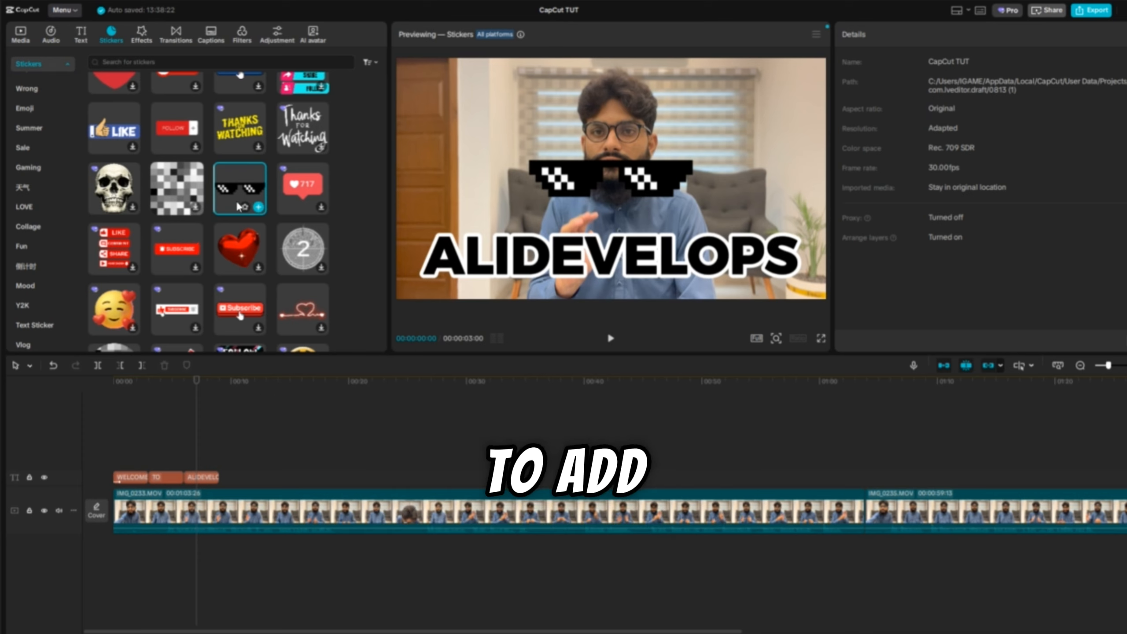
pyautogui.moveTo(238, 188); pyautogui.dragTo(184, 440)
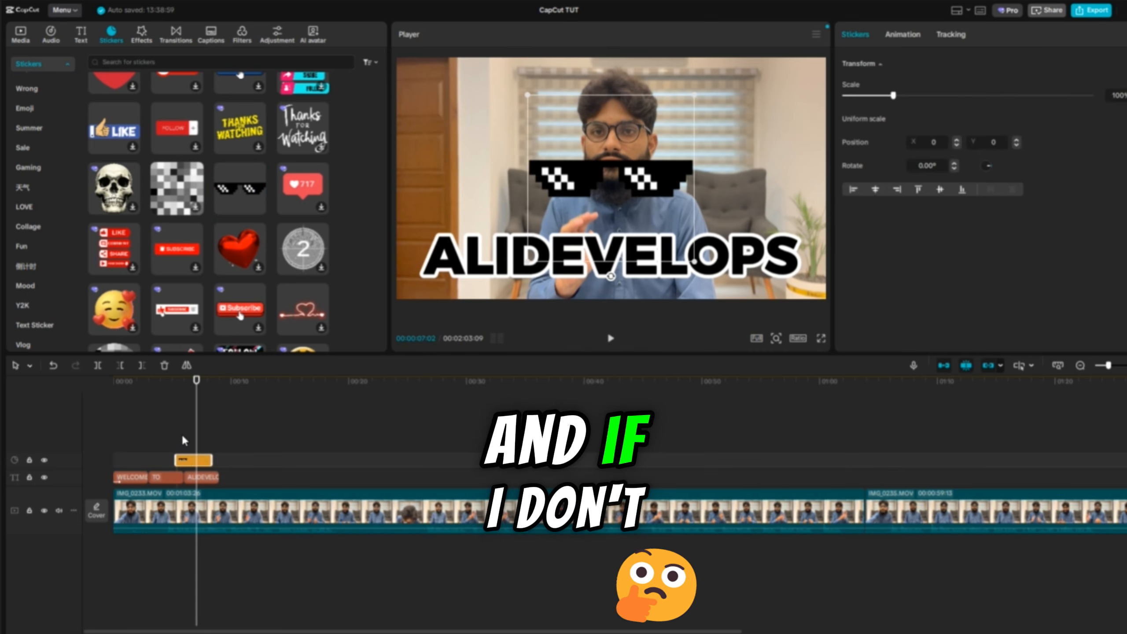
# Delete the pixel sunglasses sticker from the timeline.
pyautogui.click(184, 439)
pyautogui.click(200, 462)
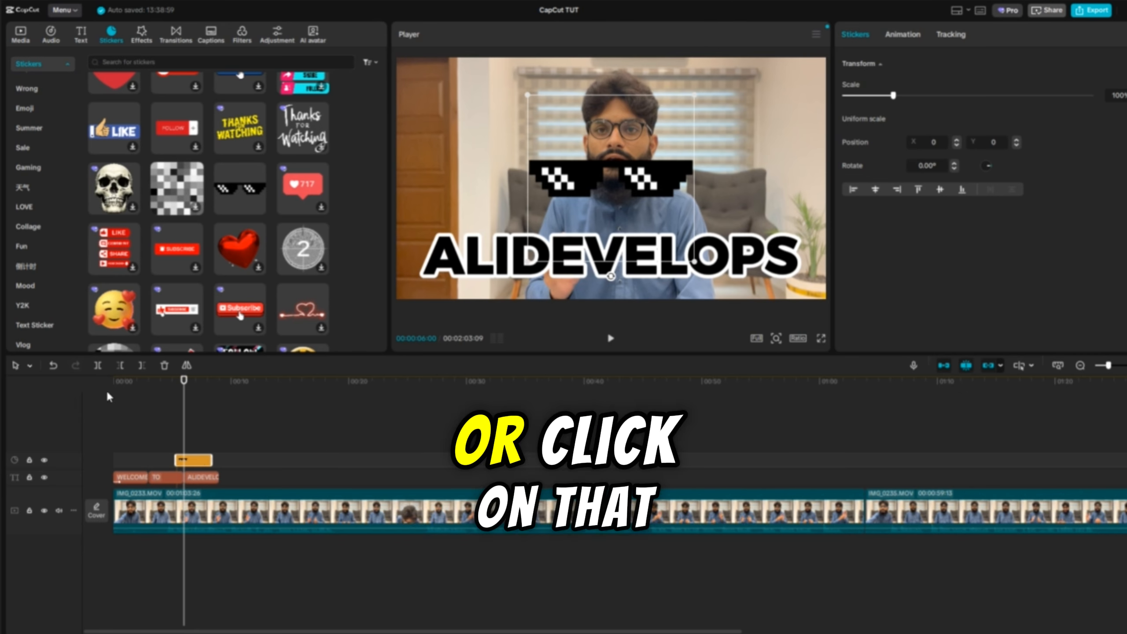
pyautogui.click(164, 366)
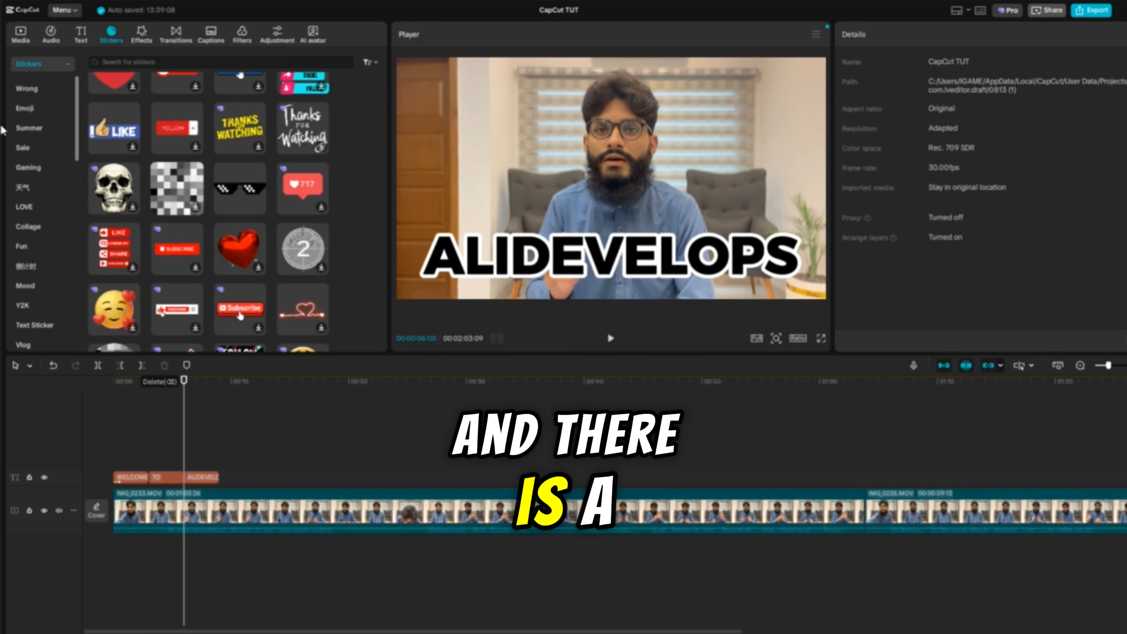
# Browse the sticker categories, including Gaming, Sale, Summer, Emoji and Wrong.
pyautogui.scroll(-3, 20, 161)
pyautogui.scroll(3, 20, 161)
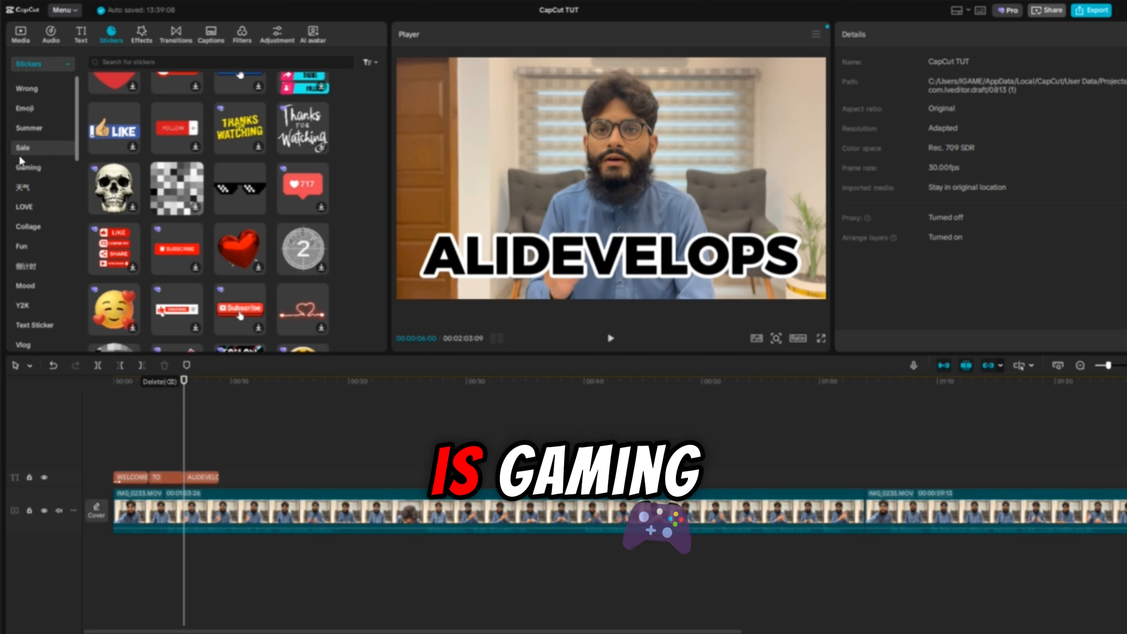
pyautogui.click(21, 164)
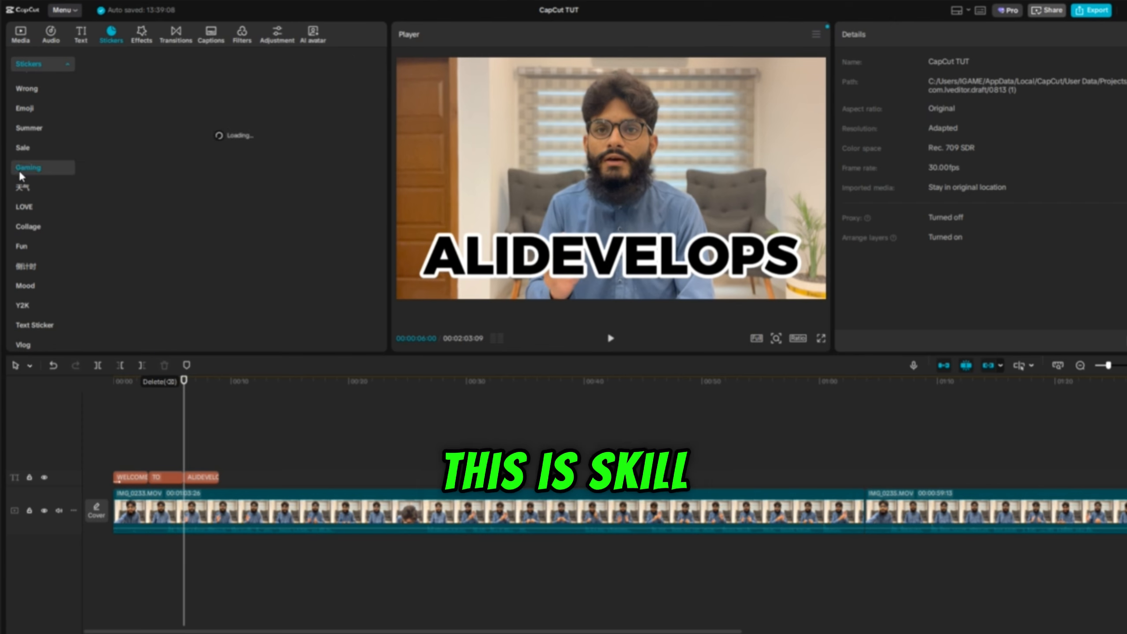
pyautogui.click(21, 148)
pyautogui.click(30, 124)
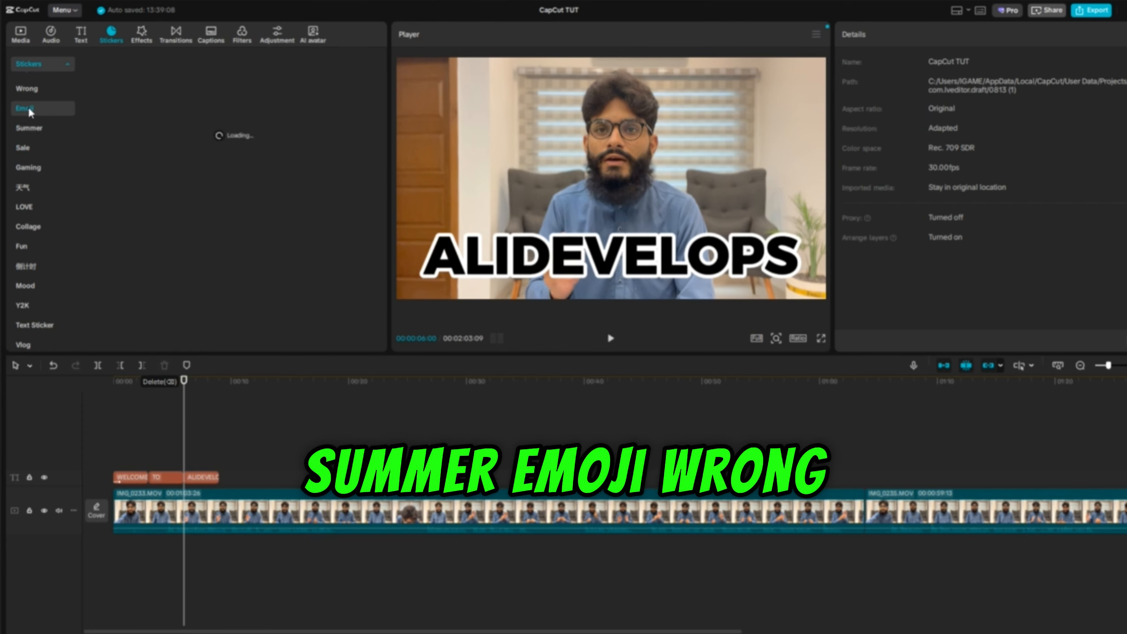
pyautogui.click(32, 88)
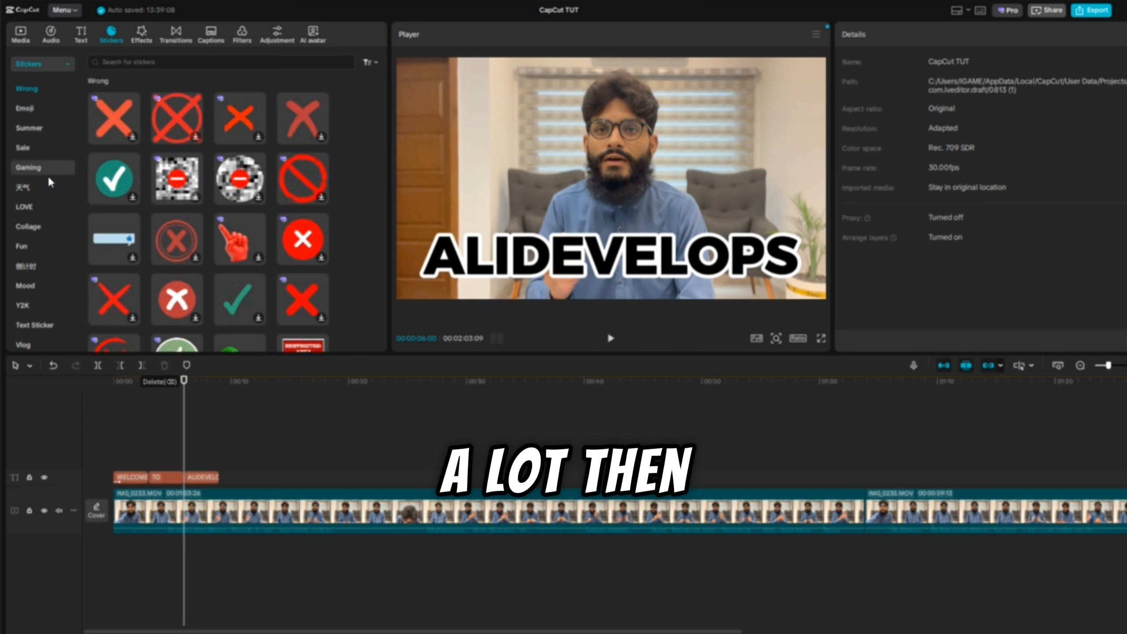
# Show the video effects library and split the first video clip at 00:00:17:24.
pyautogui.click(141, 35)
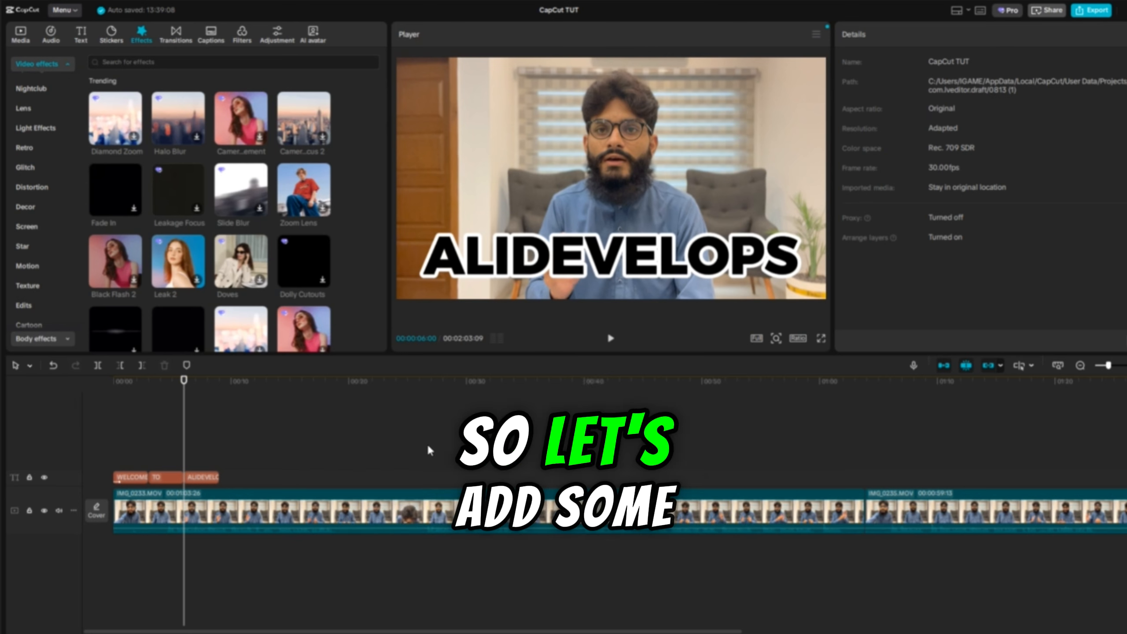
pyautogui.click(391, 433)
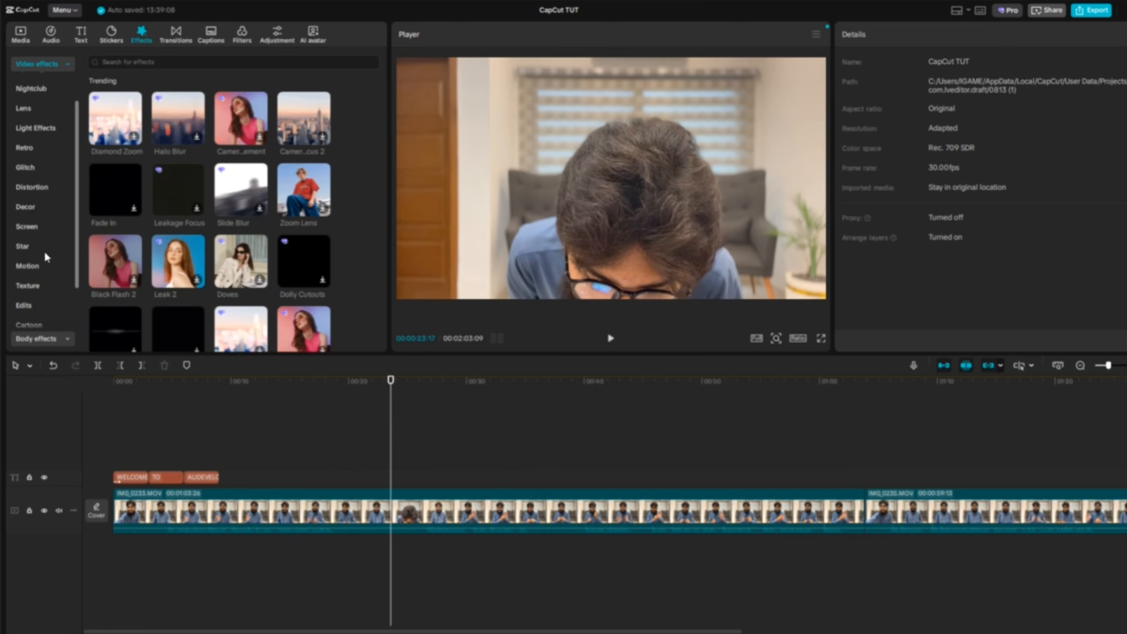
pyautogui.click(323, 447)
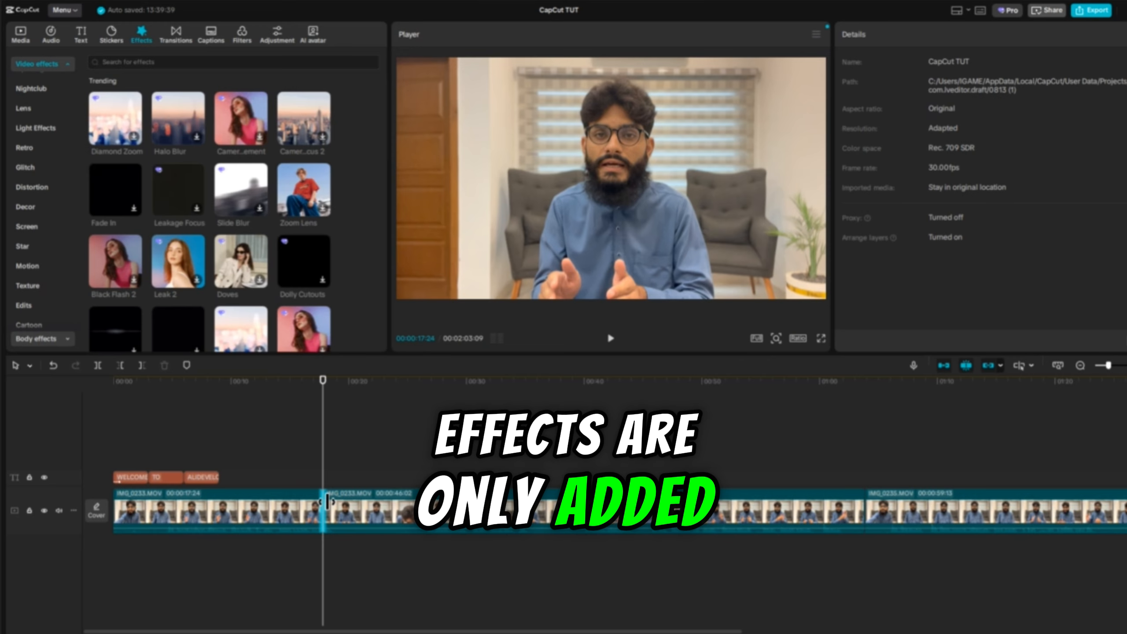
# Apply the Camera Movement video effect to the first video clip.
pyautogui.click(242, 122)
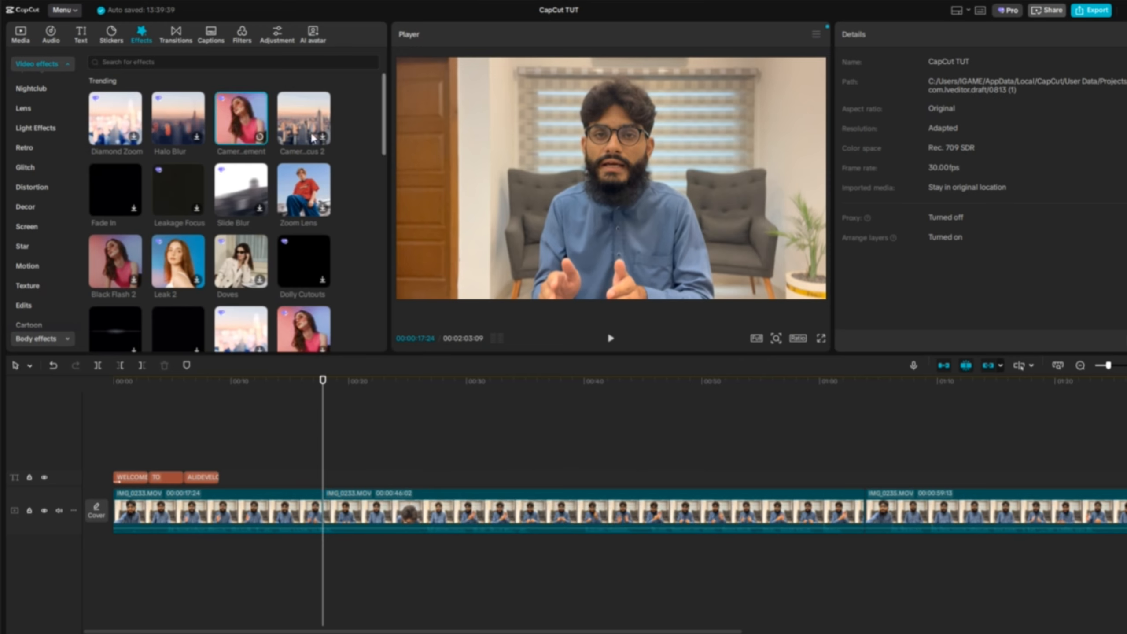
pyautogui.click(249, 116)
pyautogui.moveTo(248, 116); pyautogui.dragTo(259, 502)
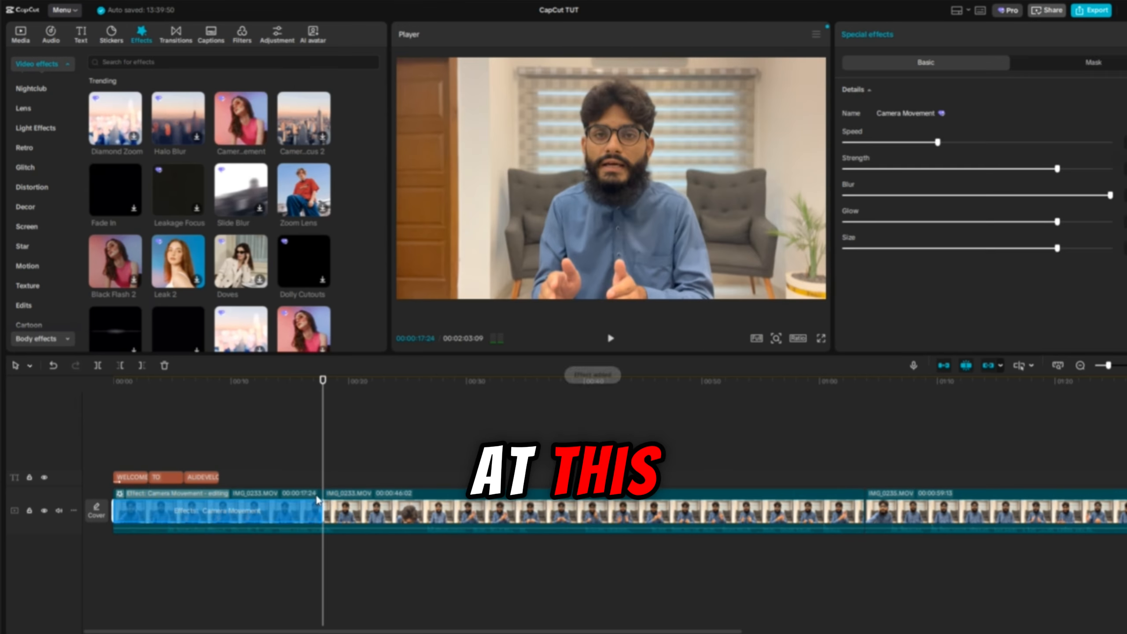
# Play the first clip from the start to preview the Camera Movement effect, and undo that effect.
pyautogui.click(89, 399)
pyautogui.press('space')
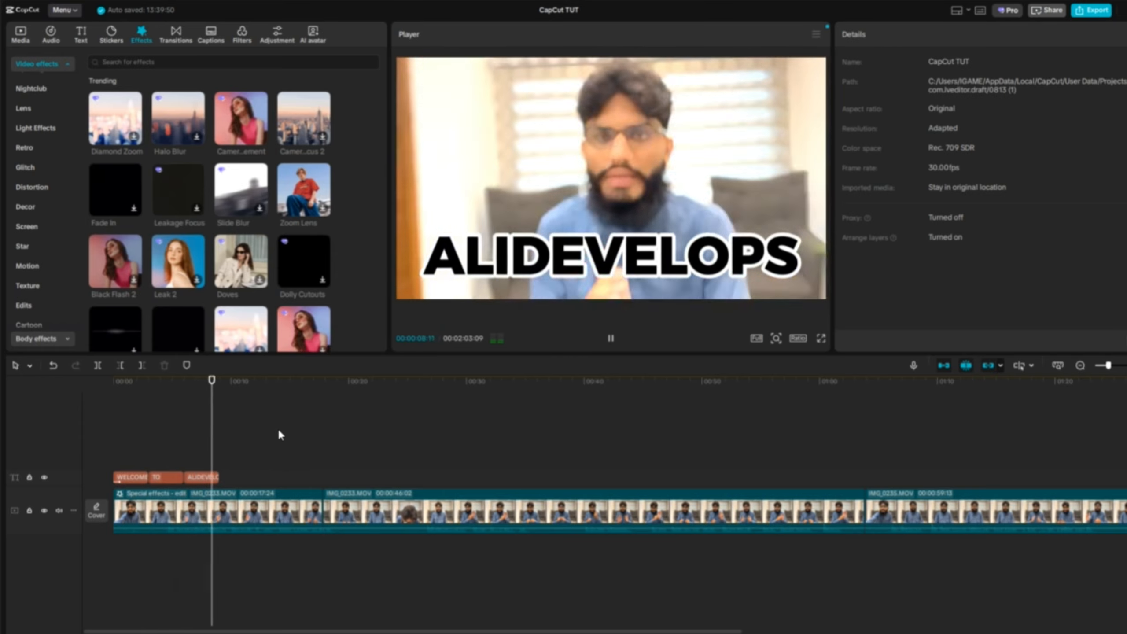
pyautogui.hotkey('ctrl', 'z')
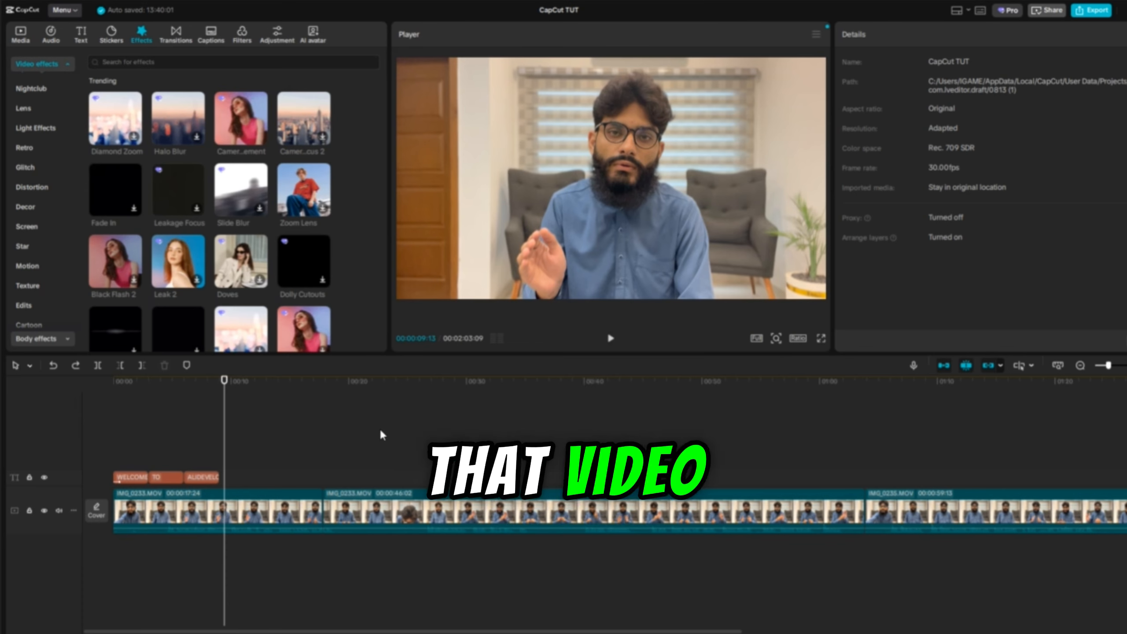
# Apply the Doves video effect to the second video clip and play the clip from its beginning.
pyautogui.click(375, 468)
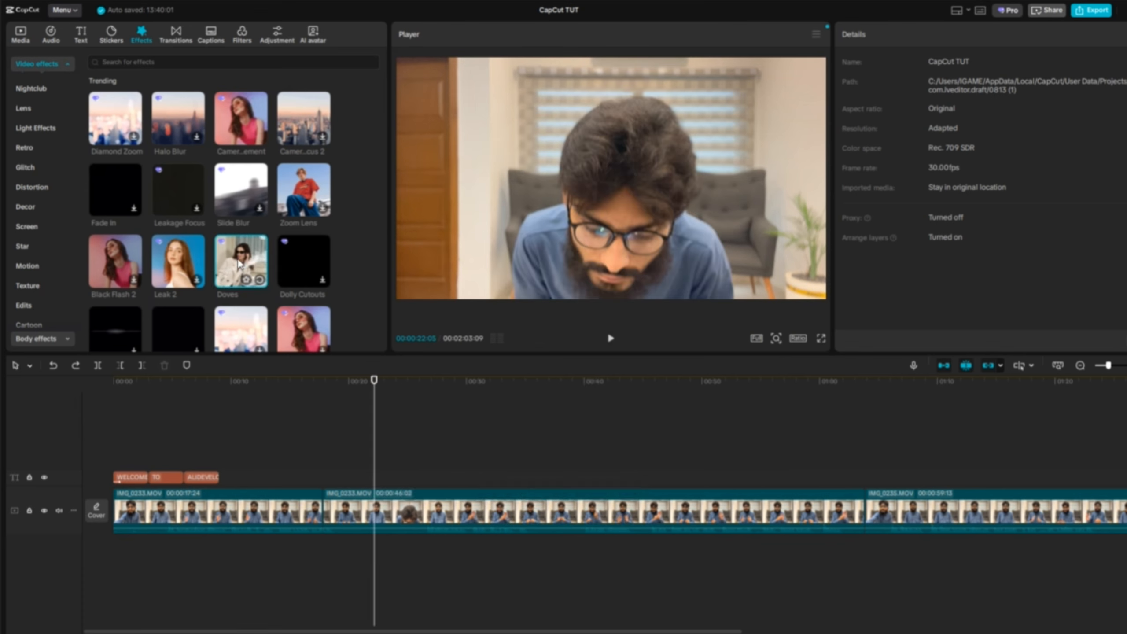
pyautogui.moveTo(240, 264); pyautogui.dragTo(373, 517)
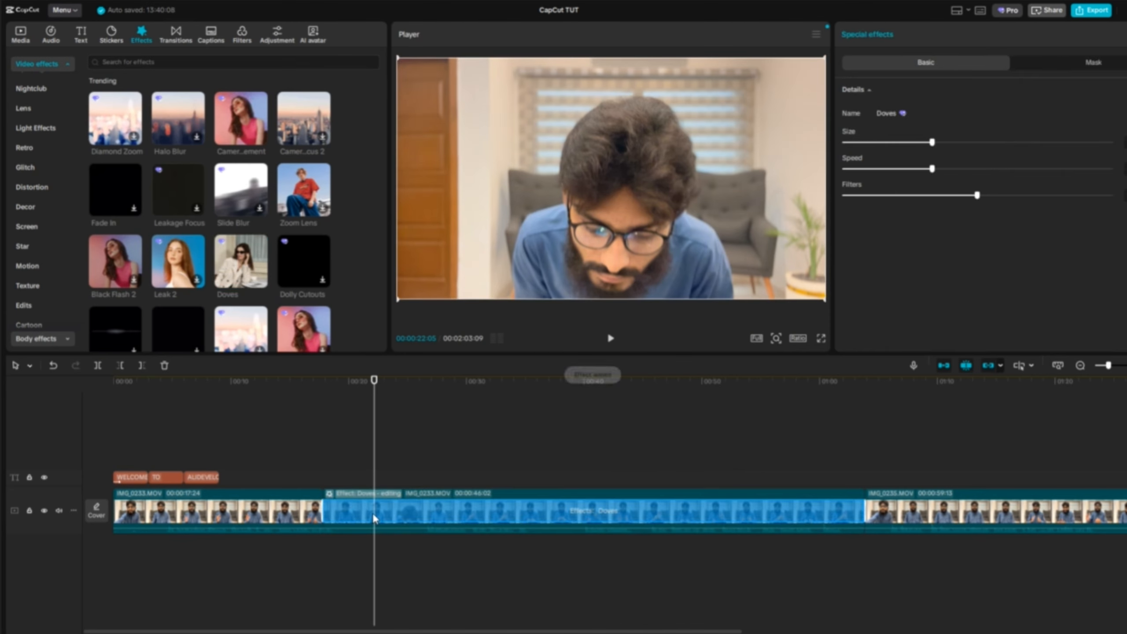
pyautogui.click(326, 463)
pyautogui.press('space')
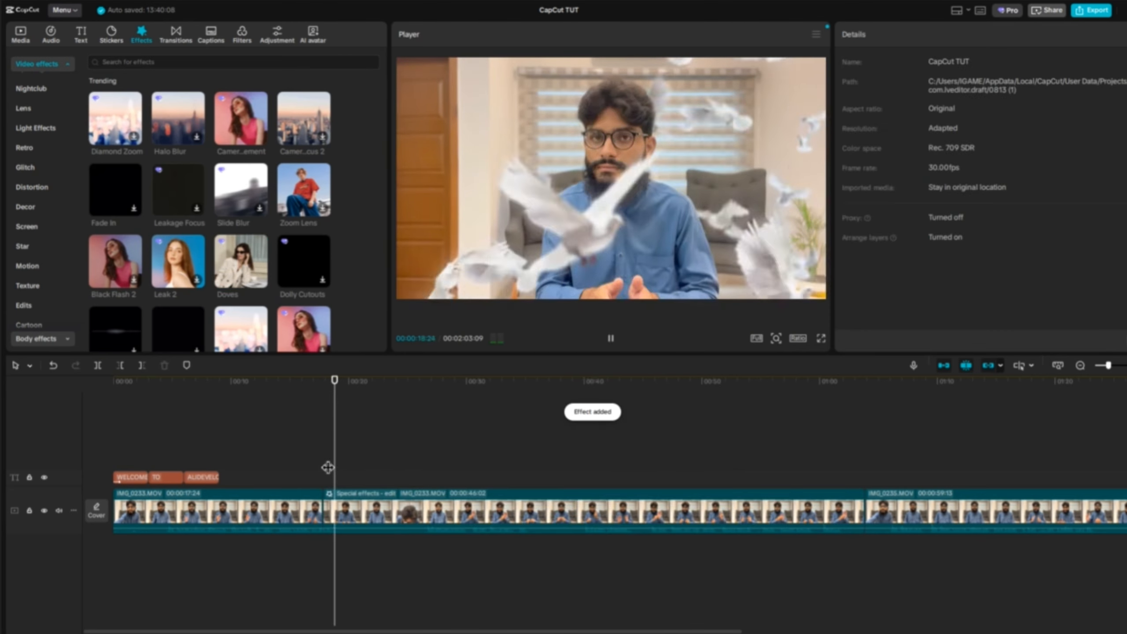
pyautogui.press('space')
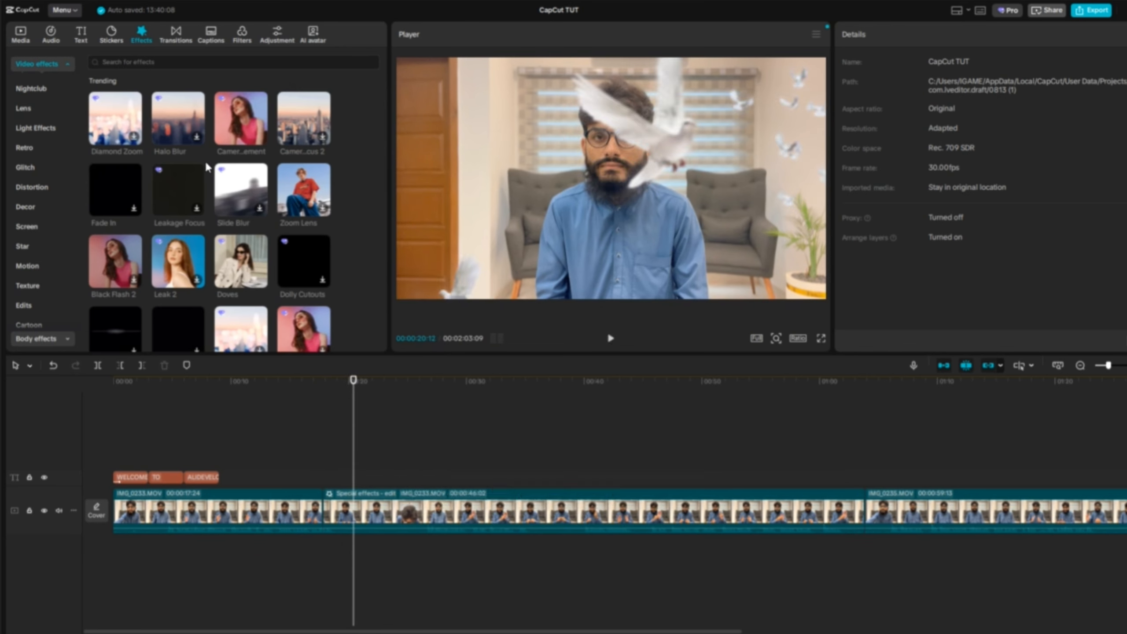
# Show the transitions library and undo the Doves effect on the second video clip.
pyautogui.click(171, 61)
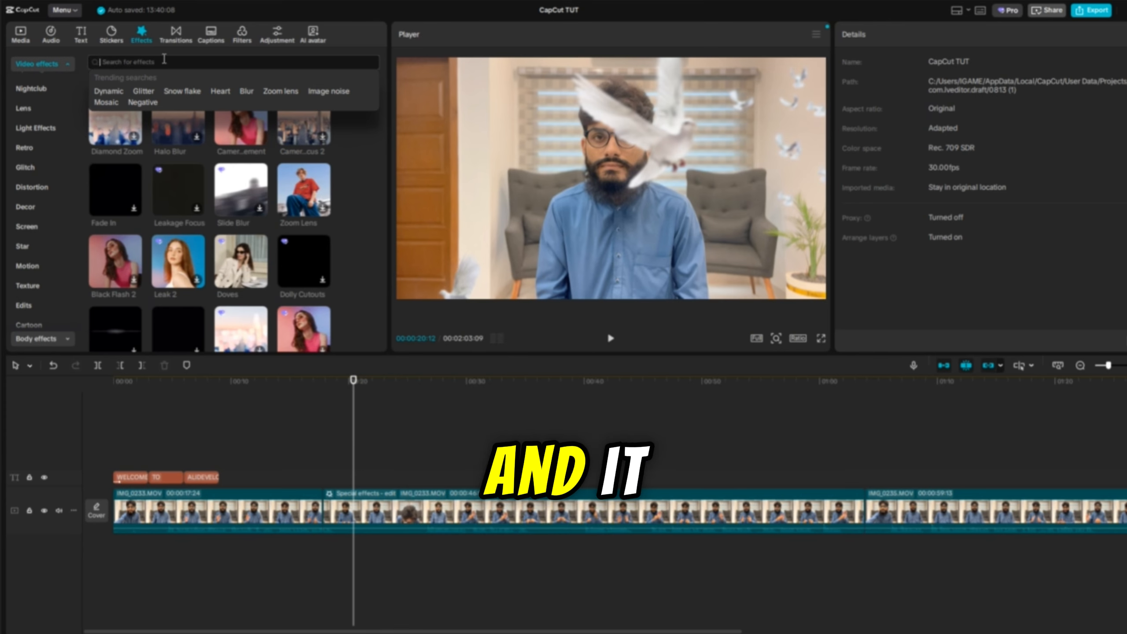
pyautogui.click(171, 35)
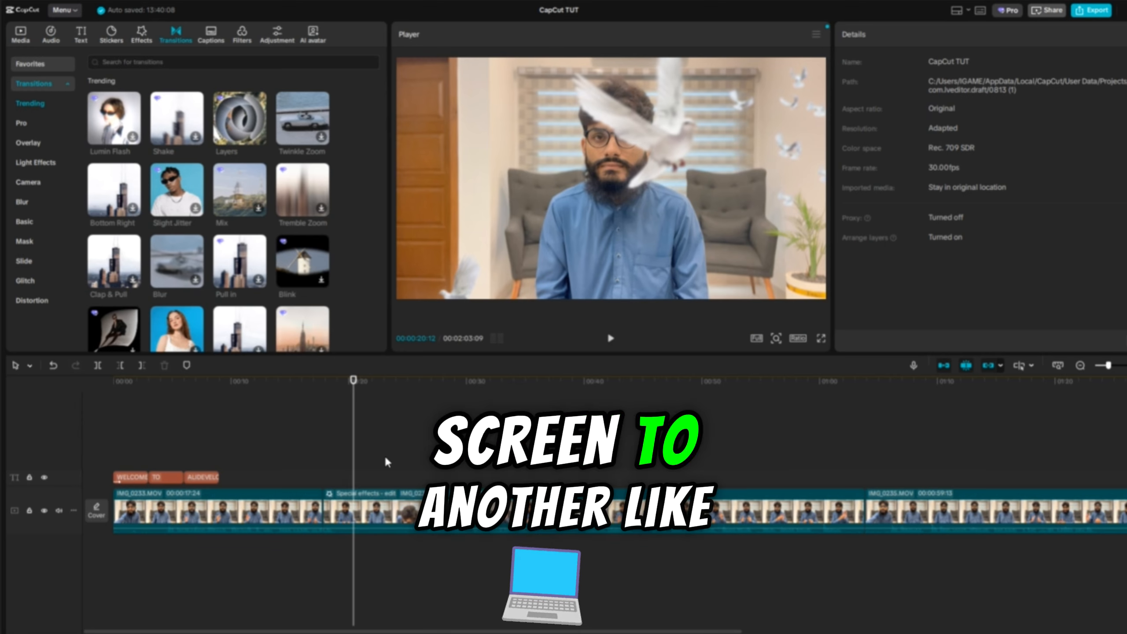
pyautogui.hotkey('ctrl', 'z')
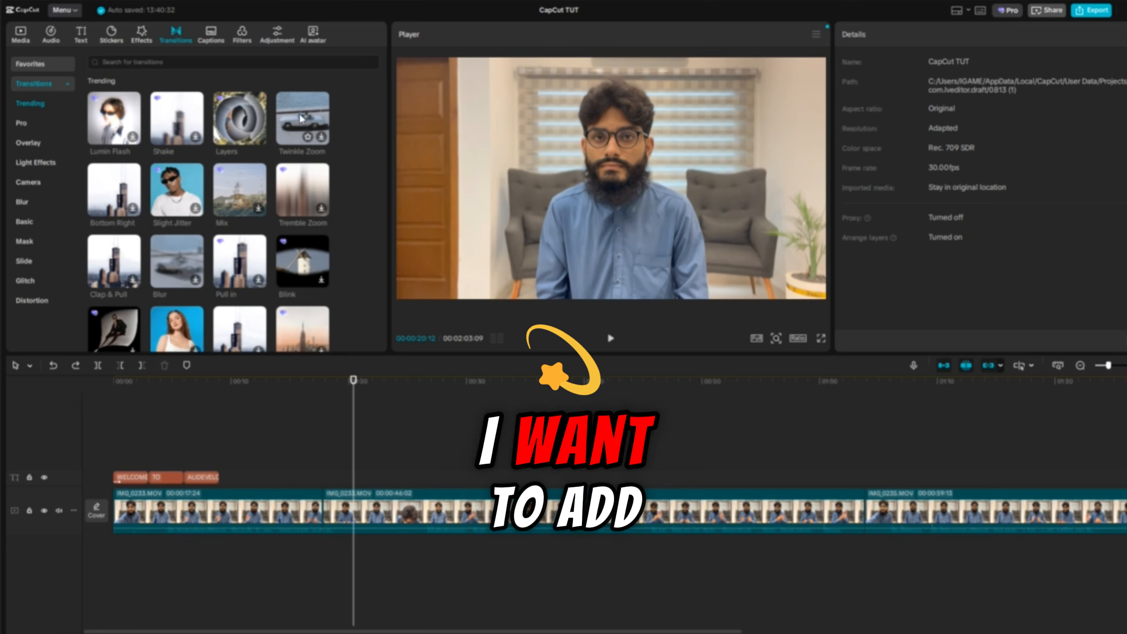
# Add the Twinkle Zoom transition between the first and second video clips and play across the cut several times.
pyautogui.moveTo(311, 120); pyautogui.dragTo(323, 509)
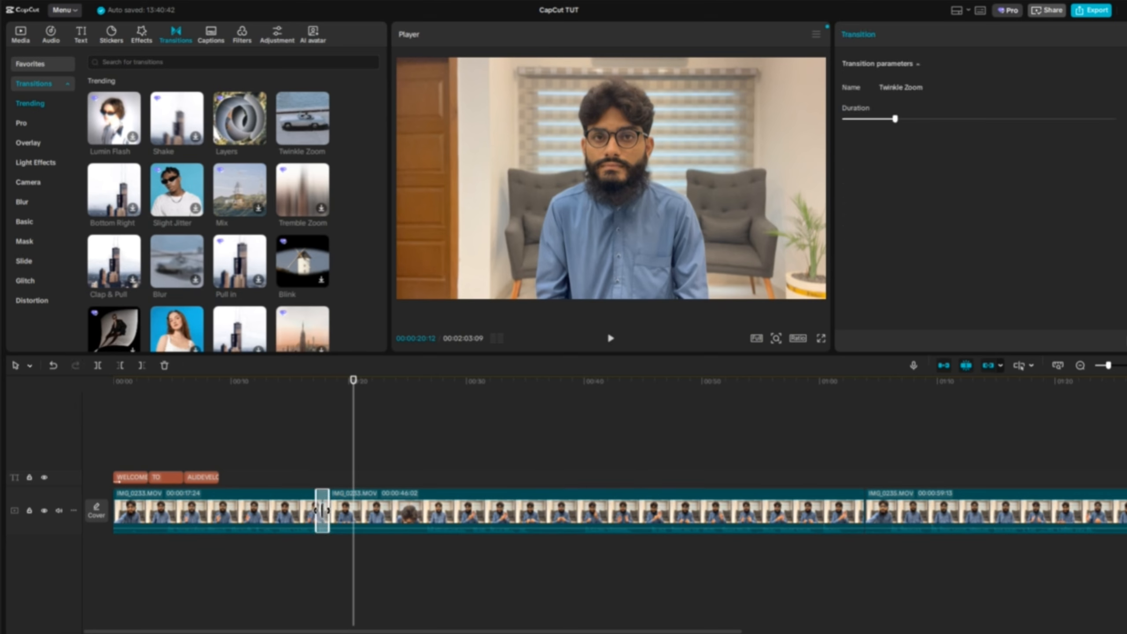
pyautogui.click(302, 469)
pyautogui.press('space')
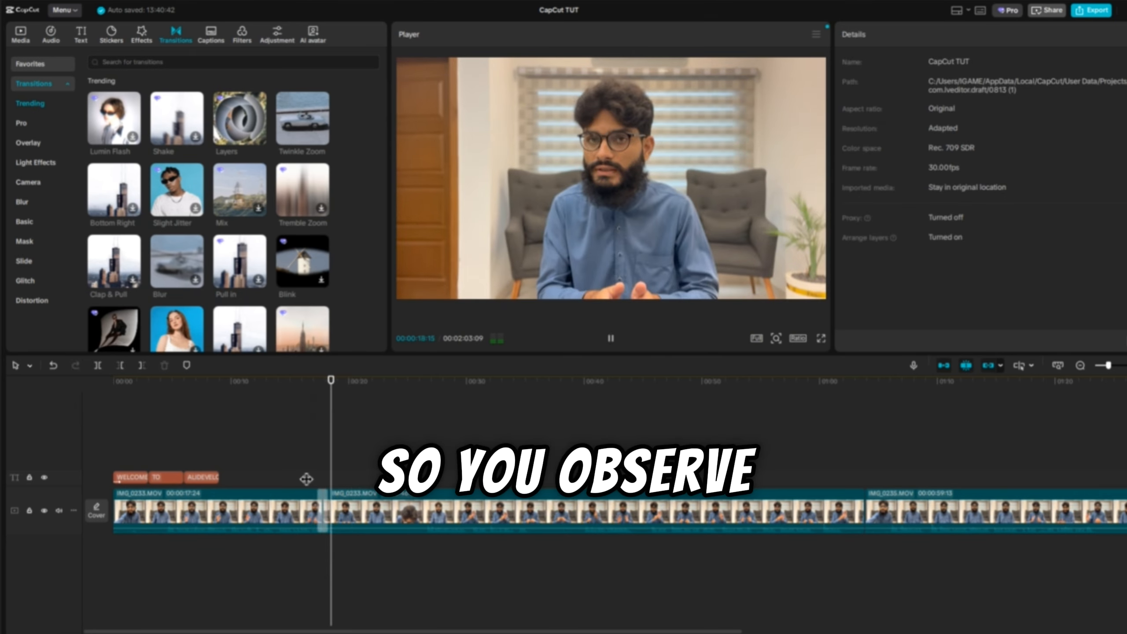
pyautogui.press('space')
pyautogui.click(302, 475)
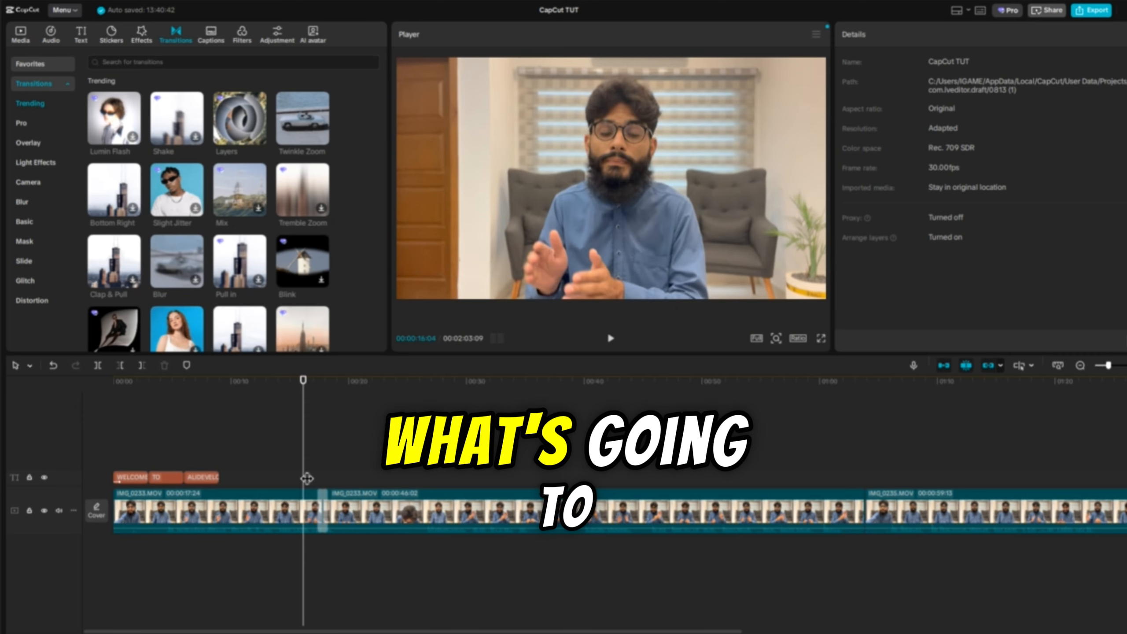
pyautogui.press('space')
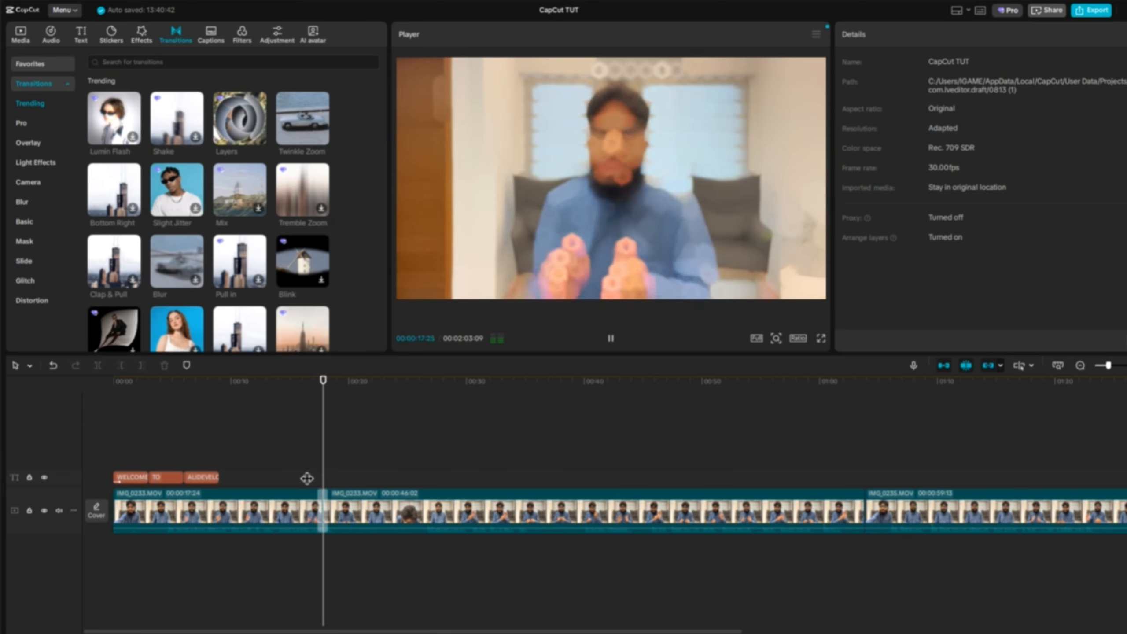
pyautogui.press('space')
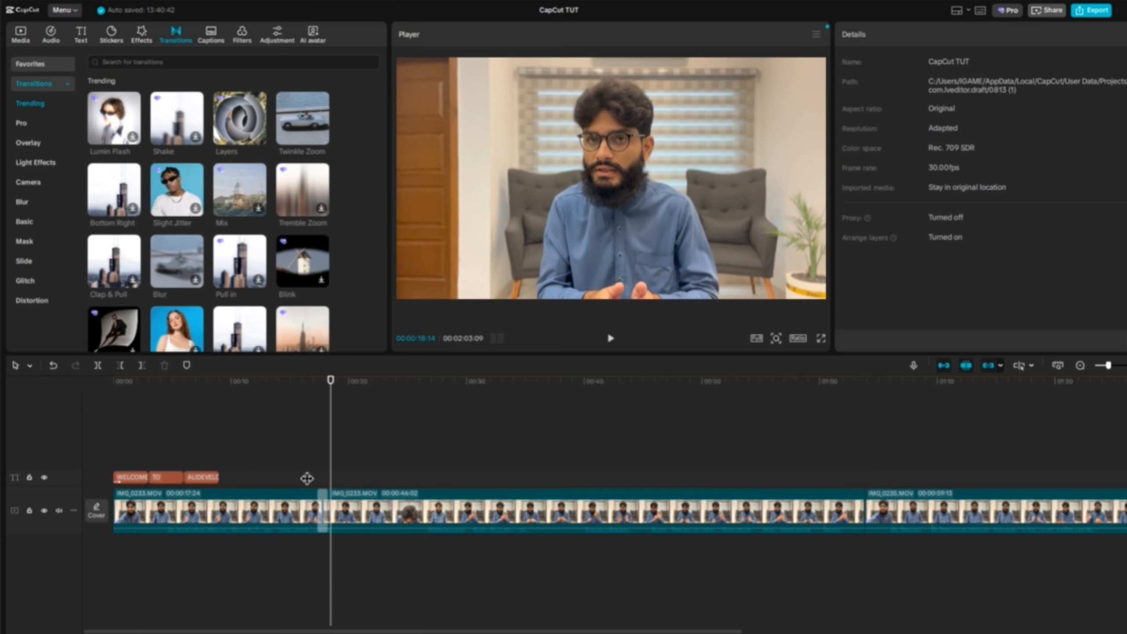
pyautogui.click(305, 476)
pyautogui.press('space')
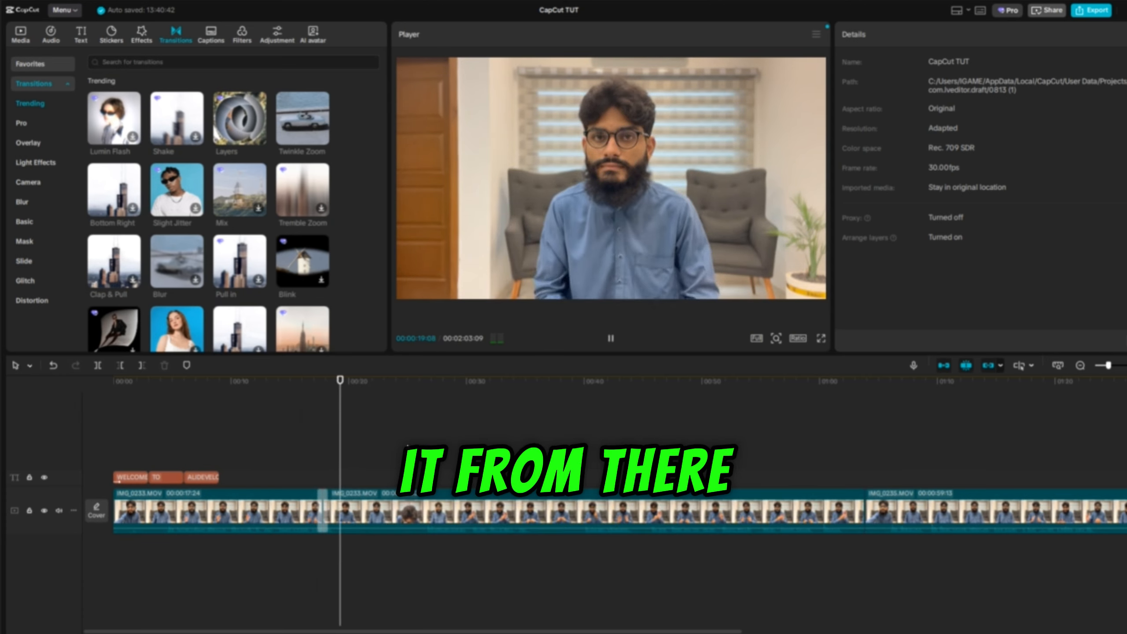
# Split the second video clip at 00:00:30:19 and add the Blink transition at the new cut.
pyautogui.click(406, 477)
pyautogui.click(474, 429)
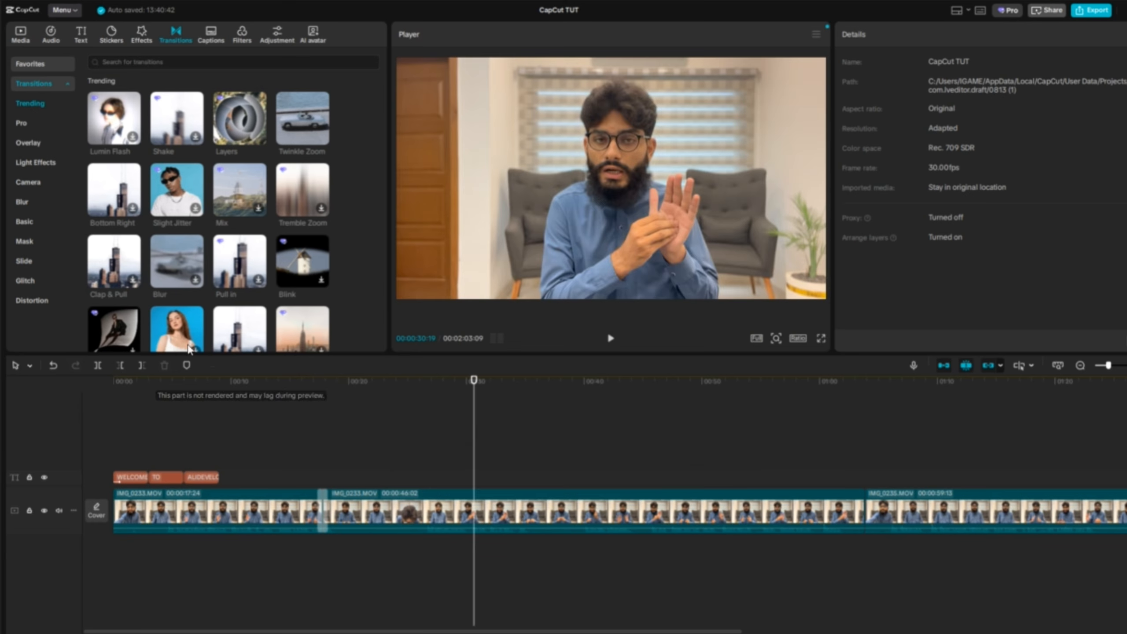
pyautogui.click(98, 365)
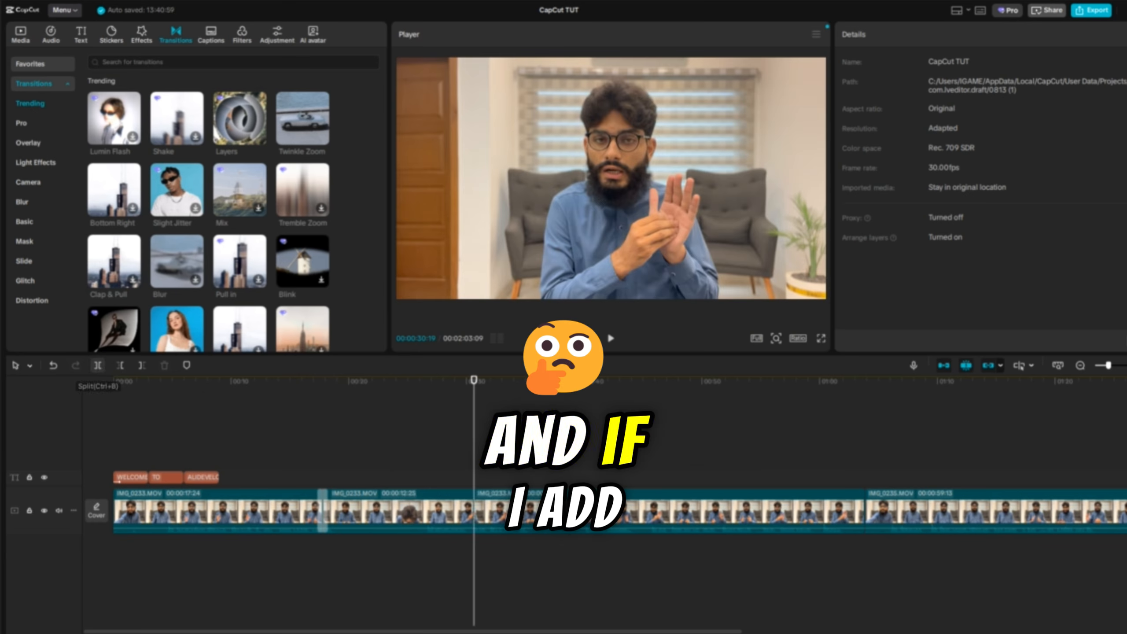
pyautogui.moveTo(308, 258); pyautogui.dragTo(482, 420)
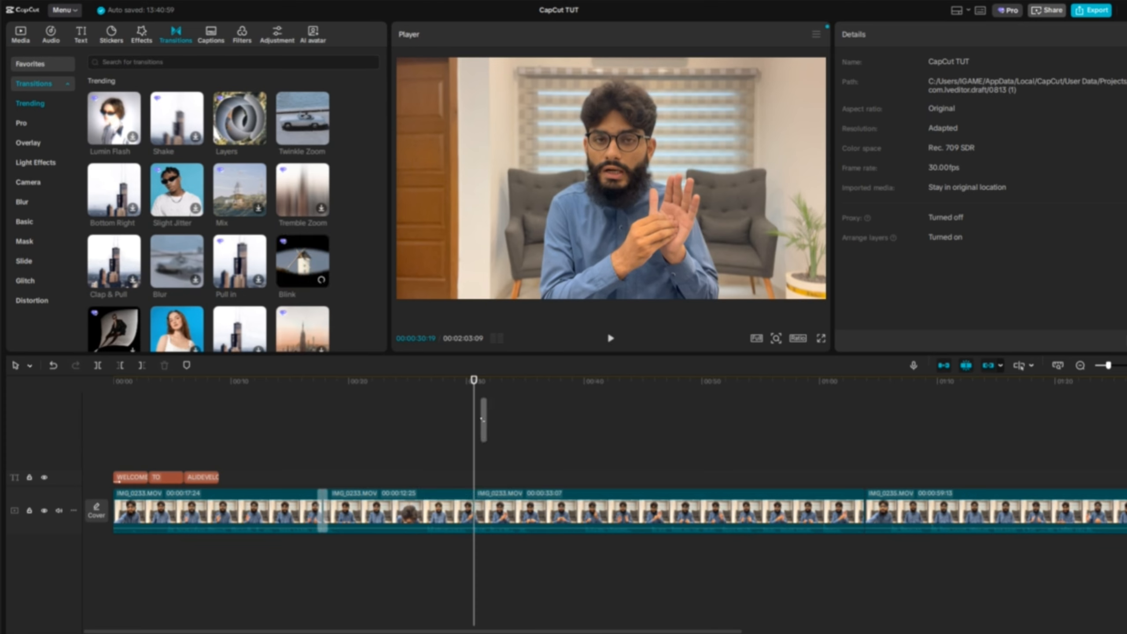
pyautogui.moveTo(458, 481); pyautogui.dragTo(472, 488)
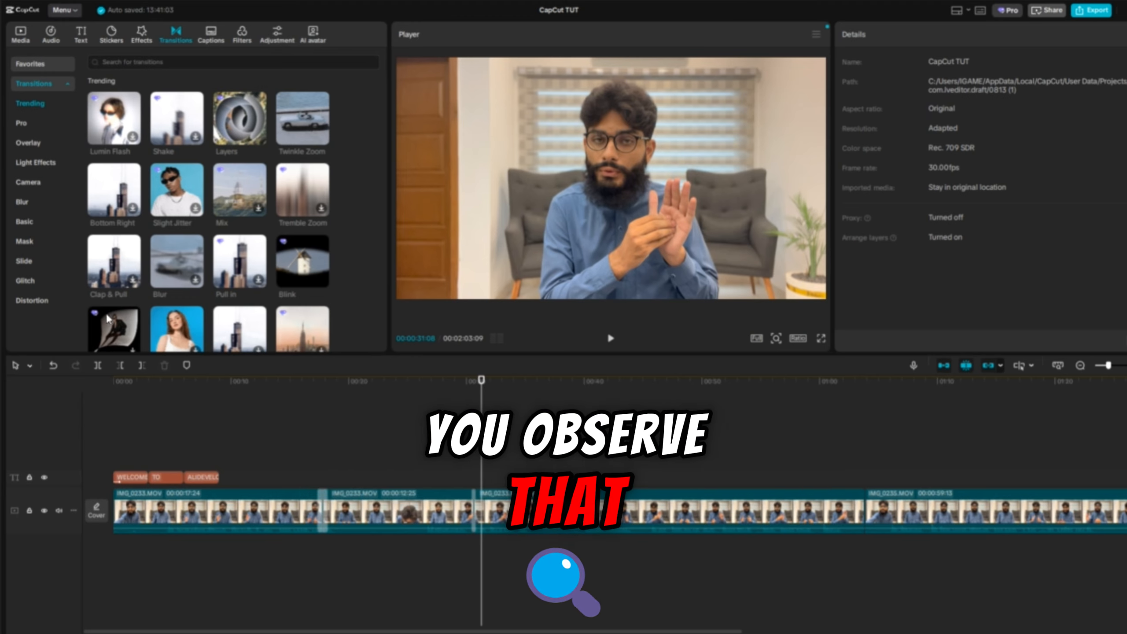
# Generate automatic captions with English as the spoken language and bilingual captions set to None, then check the video at 00:01:07:06.
pyautogui.click(211, 34)
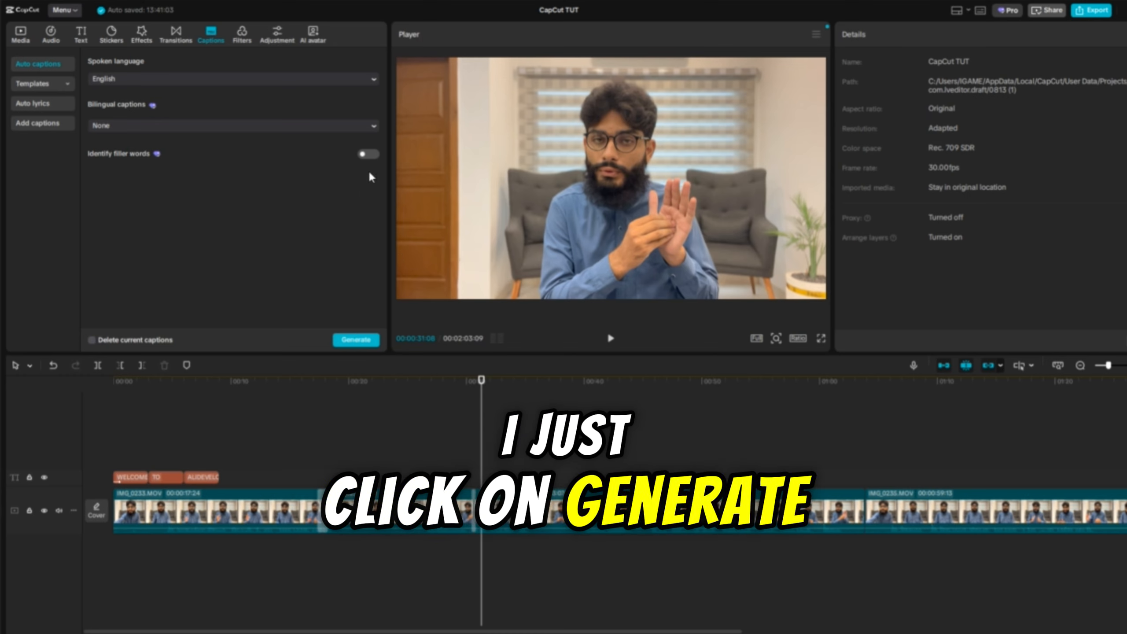
pyautogui.click(355, 340)
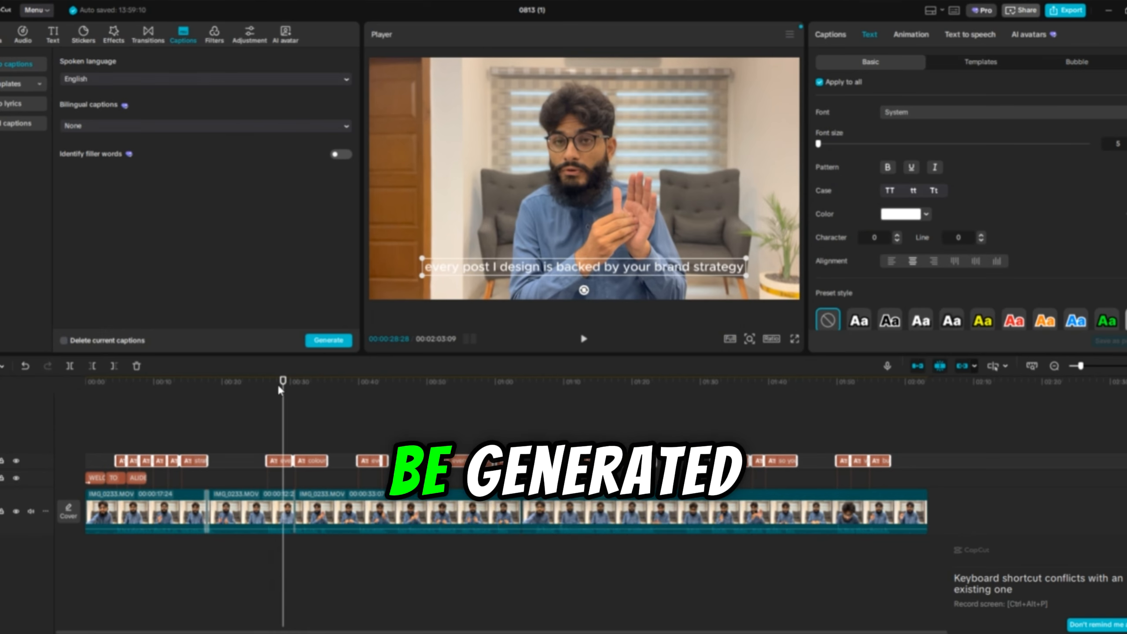
pyautogui.moveTo(284, 389)
pyautogui.mouseDown()
pyautogui.moveTo(95, 388)
pyautogui.moveTo(357, 390)
pyautogui.mouseUp()
pyautogui.click(545, 440)
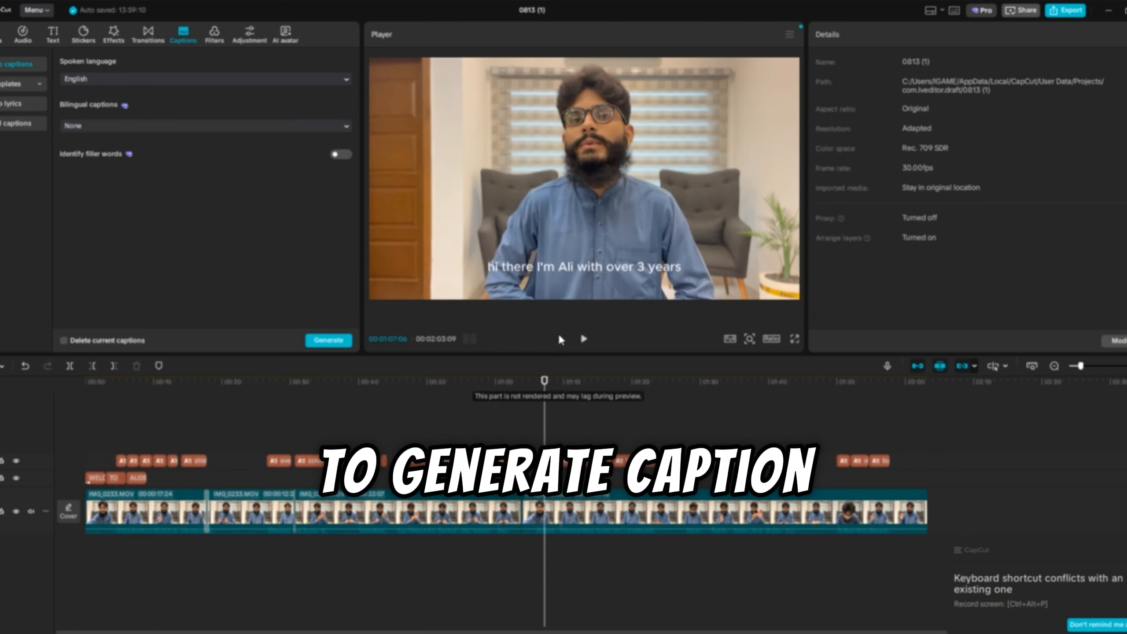
# Apply the bold white-and-yellow text template to all main captions and play the video from 00:01:07:06 to check them.
pyautogui.click(562, 269)
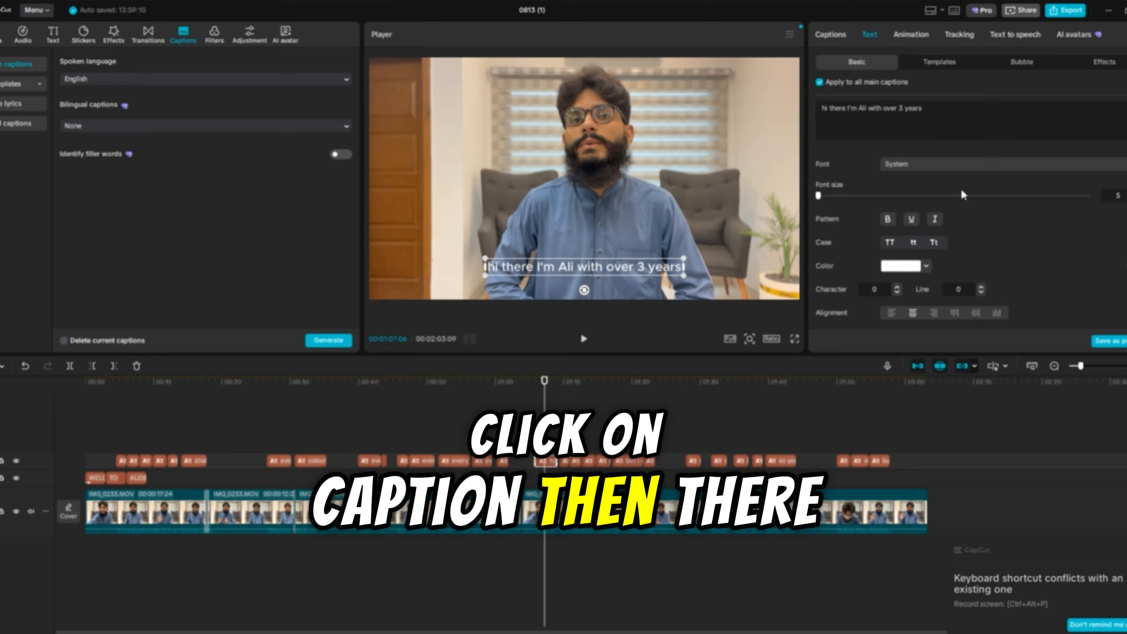
pyautogui.scroll(-5, 960, 197)
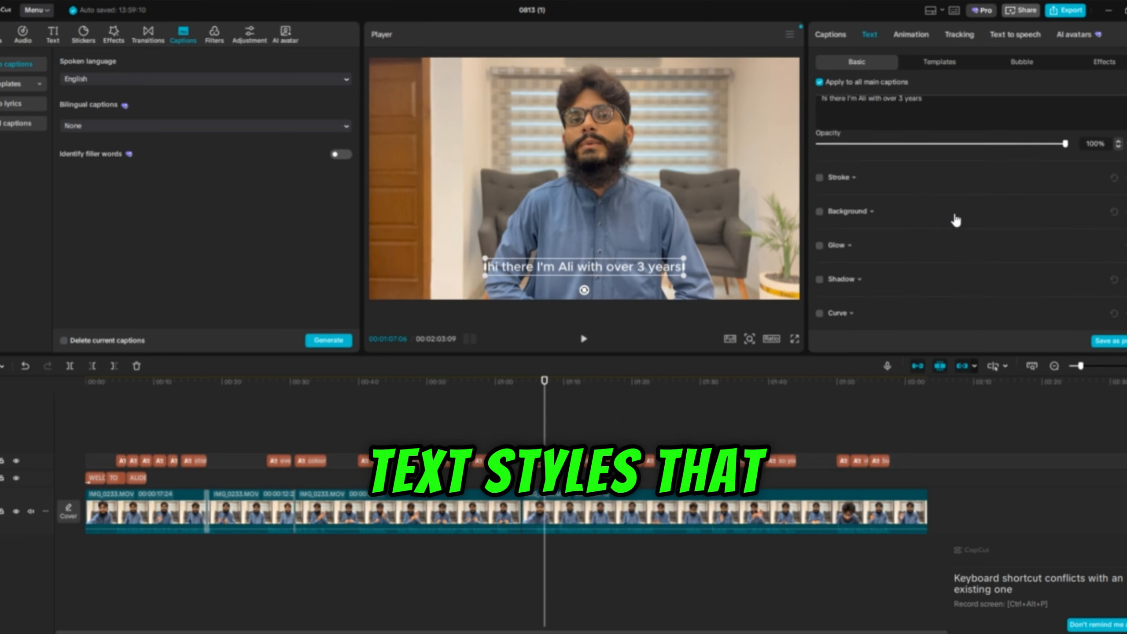
pyautogui.scroll(5, 955, 218)
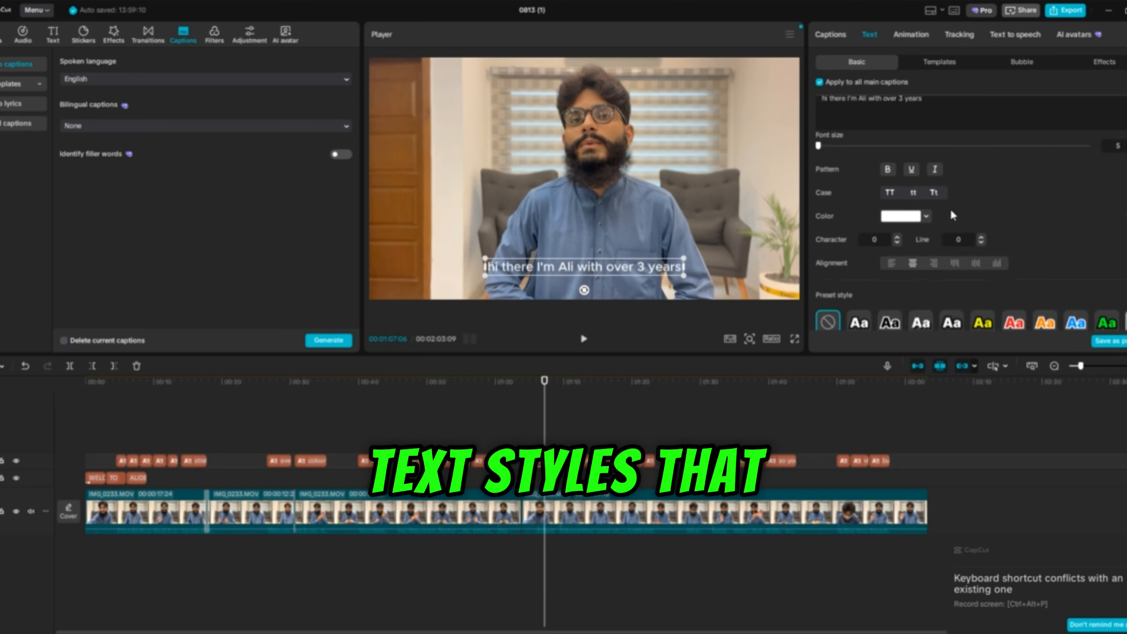
pyautogui.click(935, 65)
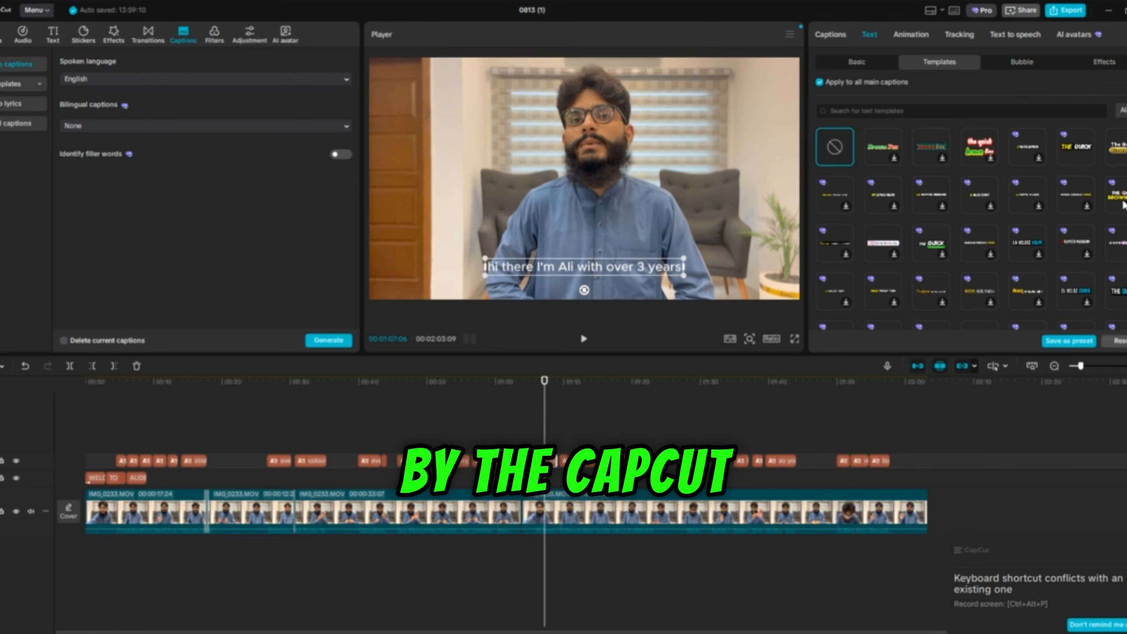
pyautogui.click(1119, 196)
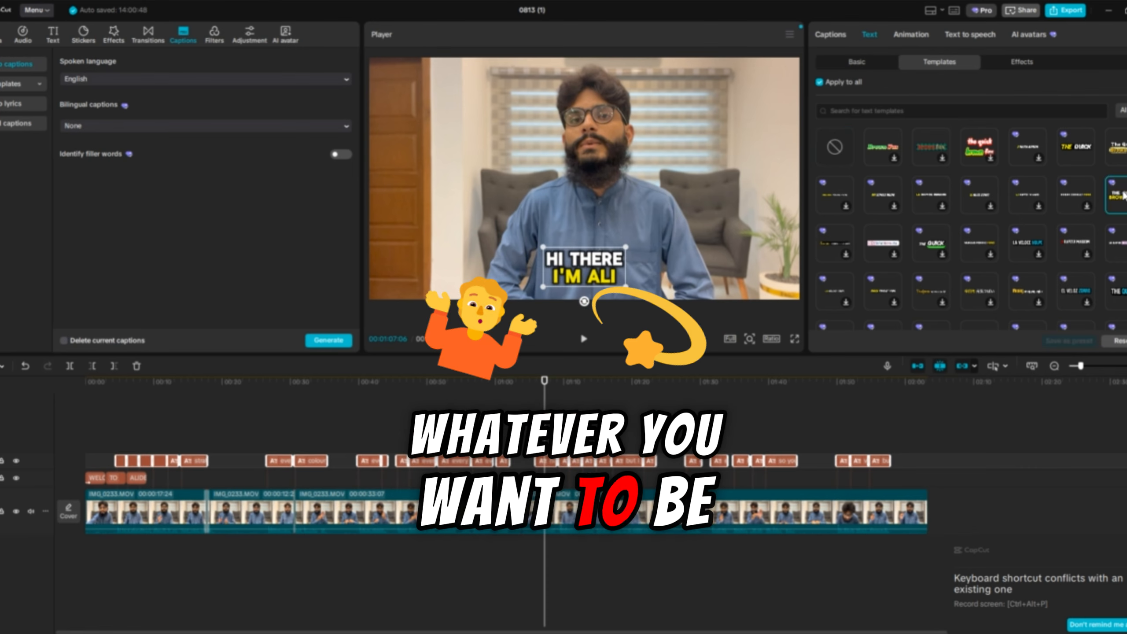
pyautogui.click(584, 339)
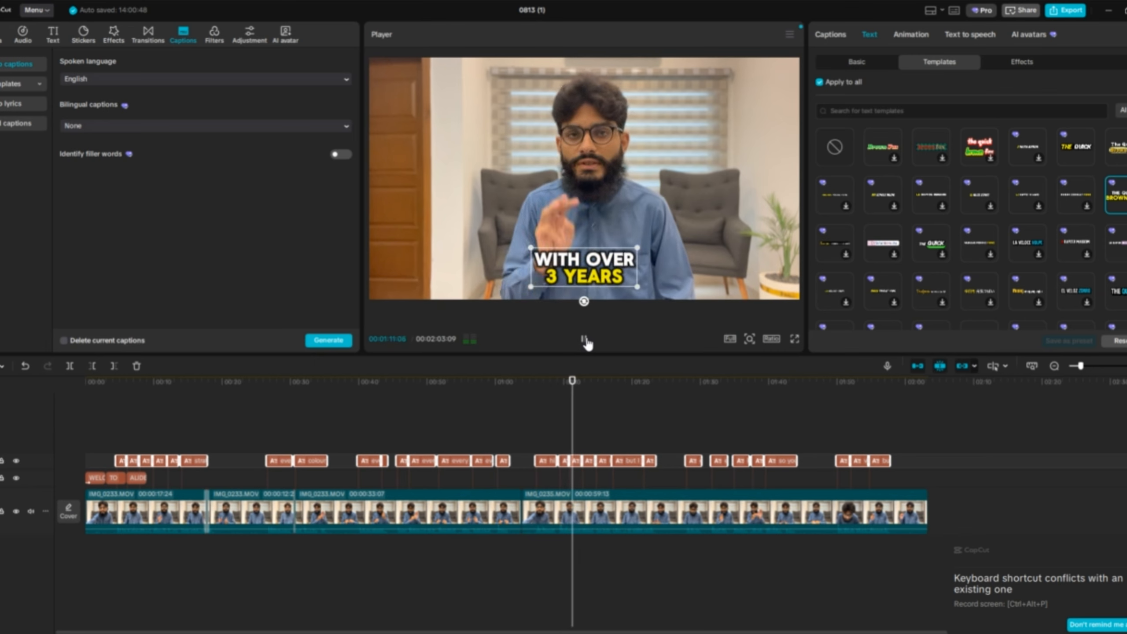
pyautogui.click(585, 340)
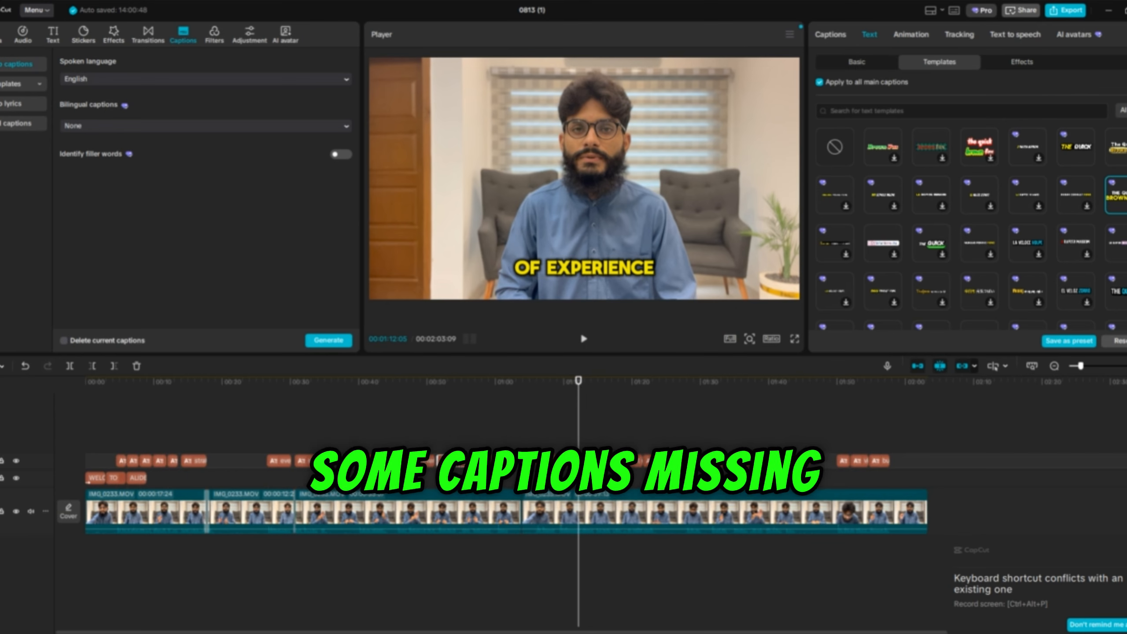
# Select the caption "every single post I design is backed by your friend" and review the caption list from its first entry.
pyautogui.click(460, 427)
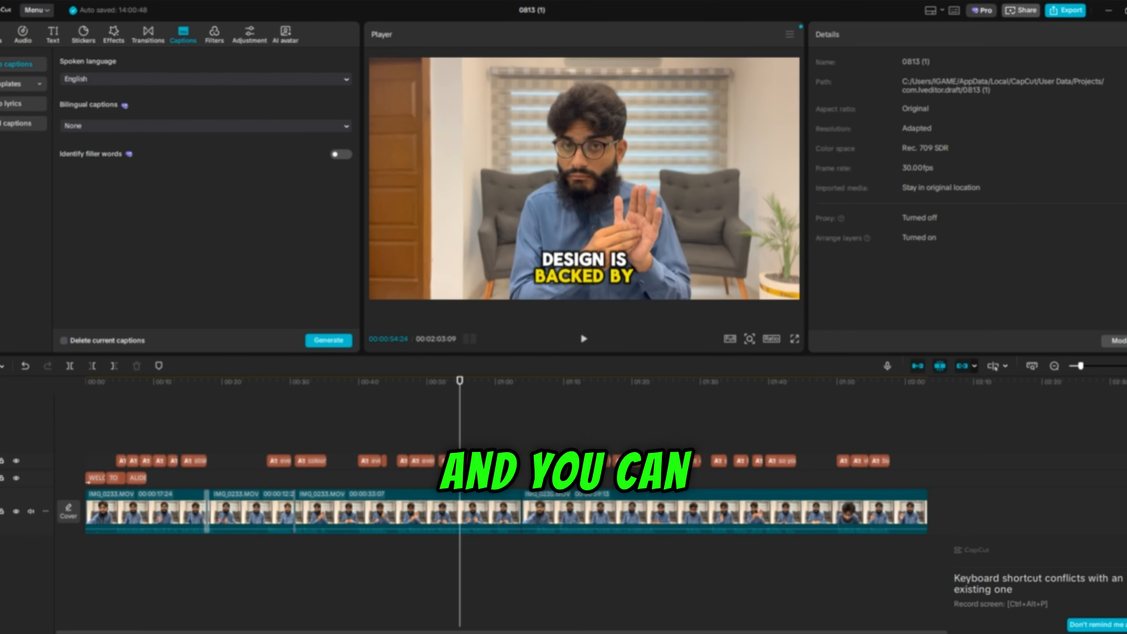
pyautogui.click(546, 427)
pyautogui.click(463, 467)
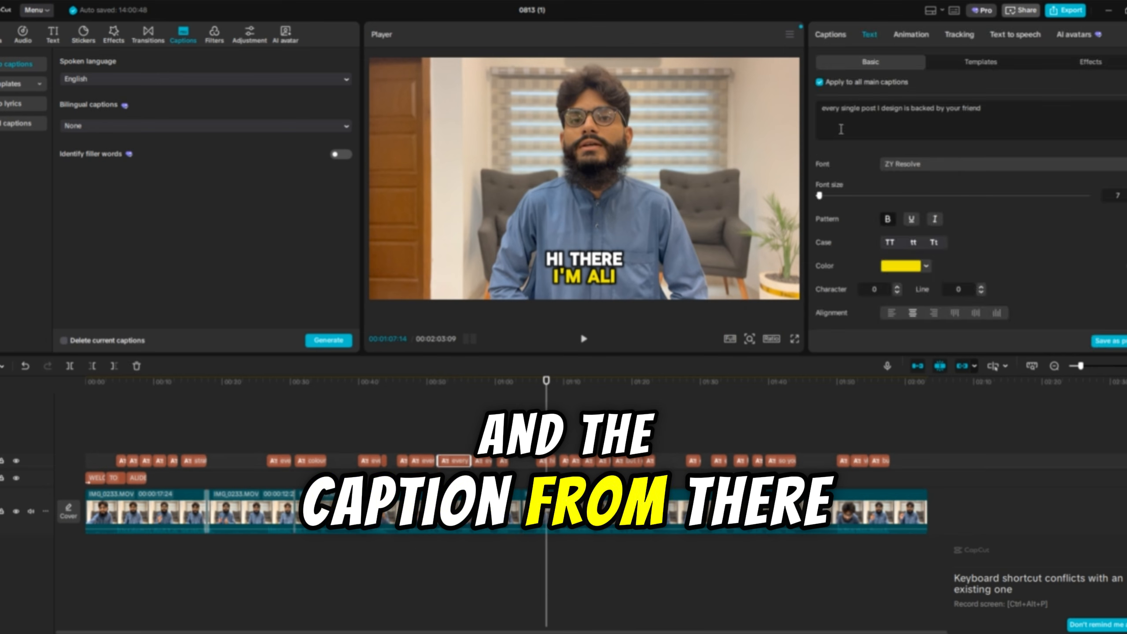
pyautogui.click(829, 35)
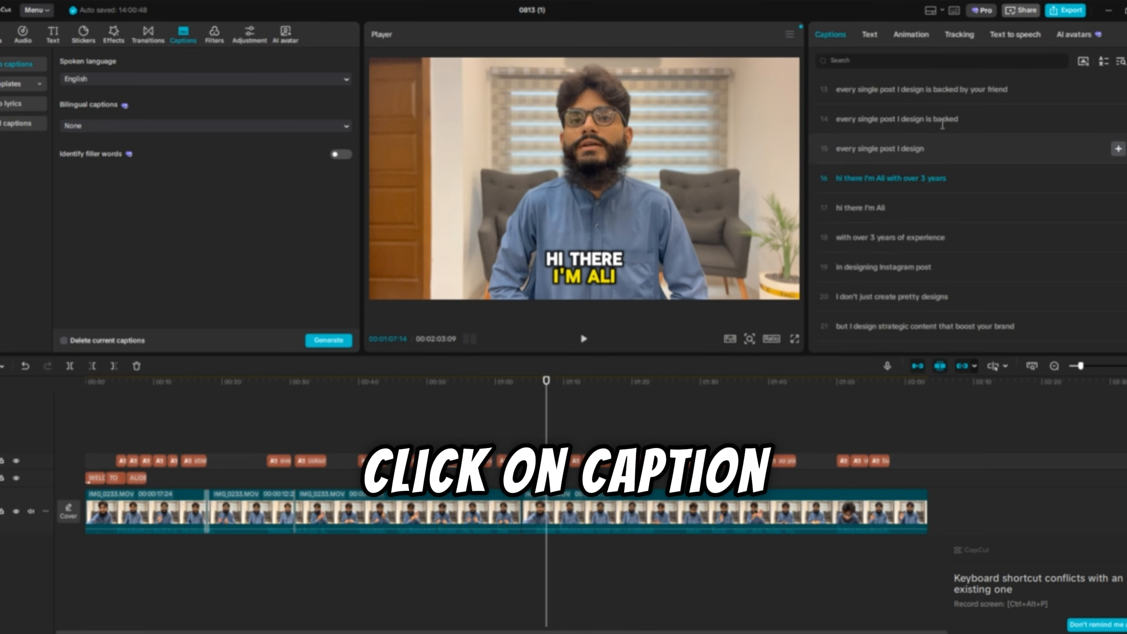
pyautogui.scroll(8, 954, 147)
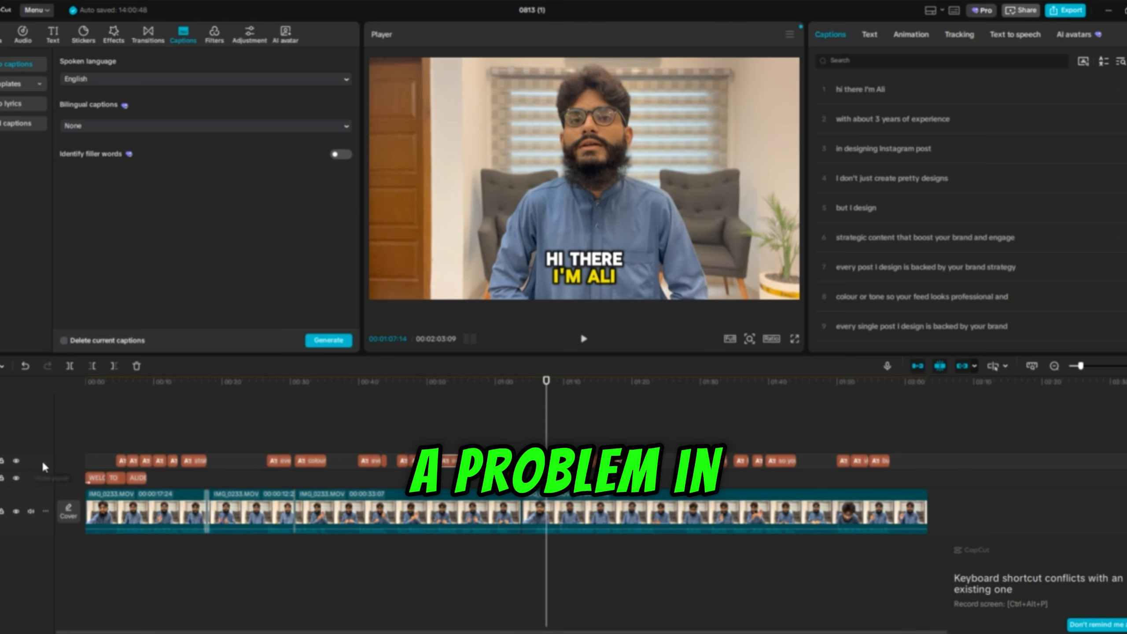
# Select the caption "every single post I design is backed" near 00:00:56:17 and check the wording at the start of the caption list.
pyautogui.click(472, 424)
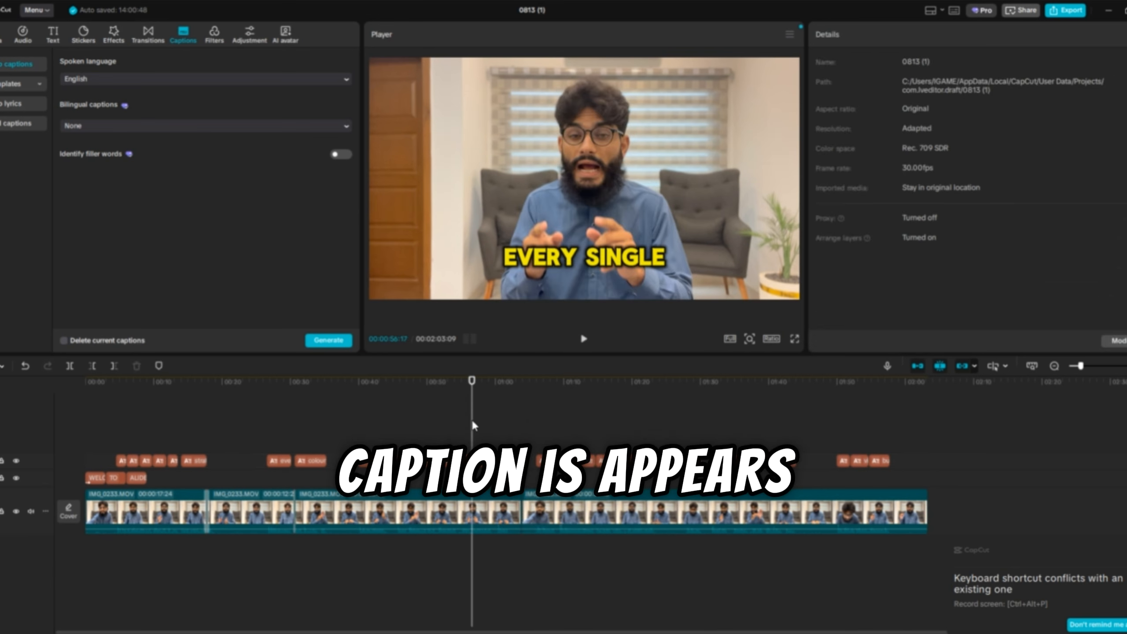
pyautogui.click(483, 461)
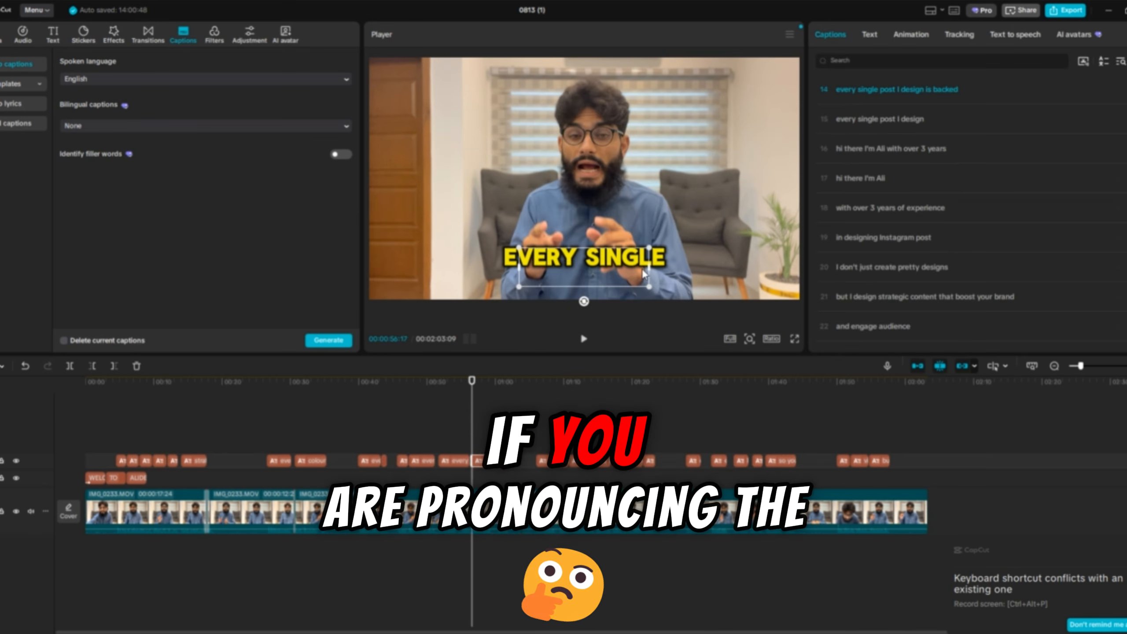
pyautogui.scroll(8, 888, 151)
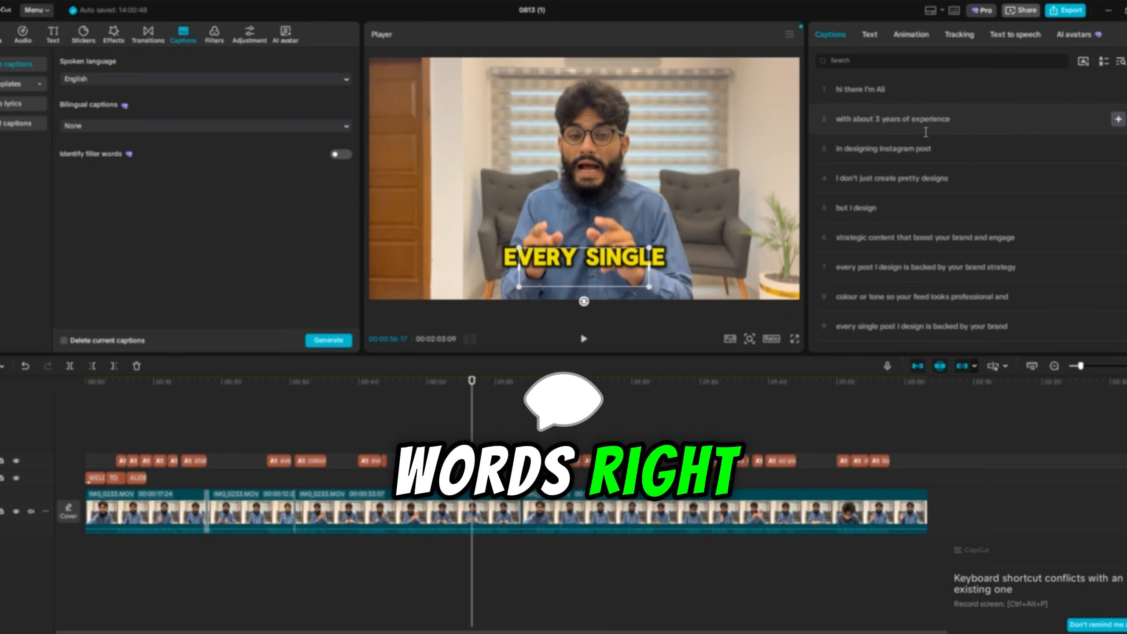
# Look through the selected caption's text, animation, tracking and text-to-speech options.
pyautogui.click(870, 36)
pyautogui.click(922, 37)
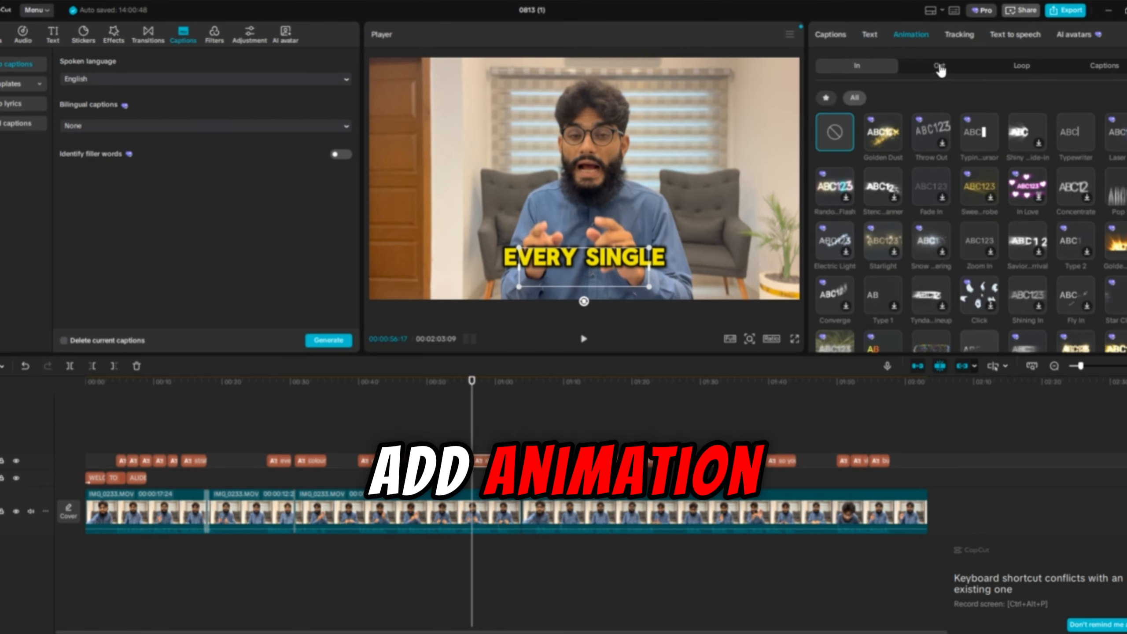
pyautogui.click(957, 35)
pyautogui.click(1014, 38)
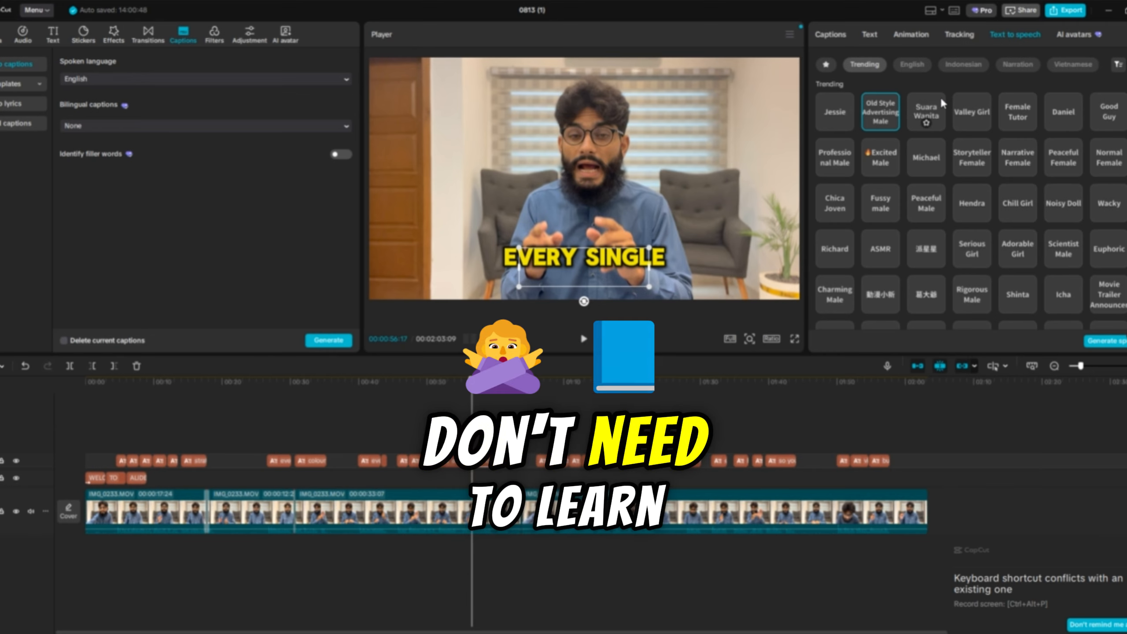
# Preview the featured filters 8K, Crystal Clear and Glow on the video to compare their looks.
pyautogui.click(244, 37)
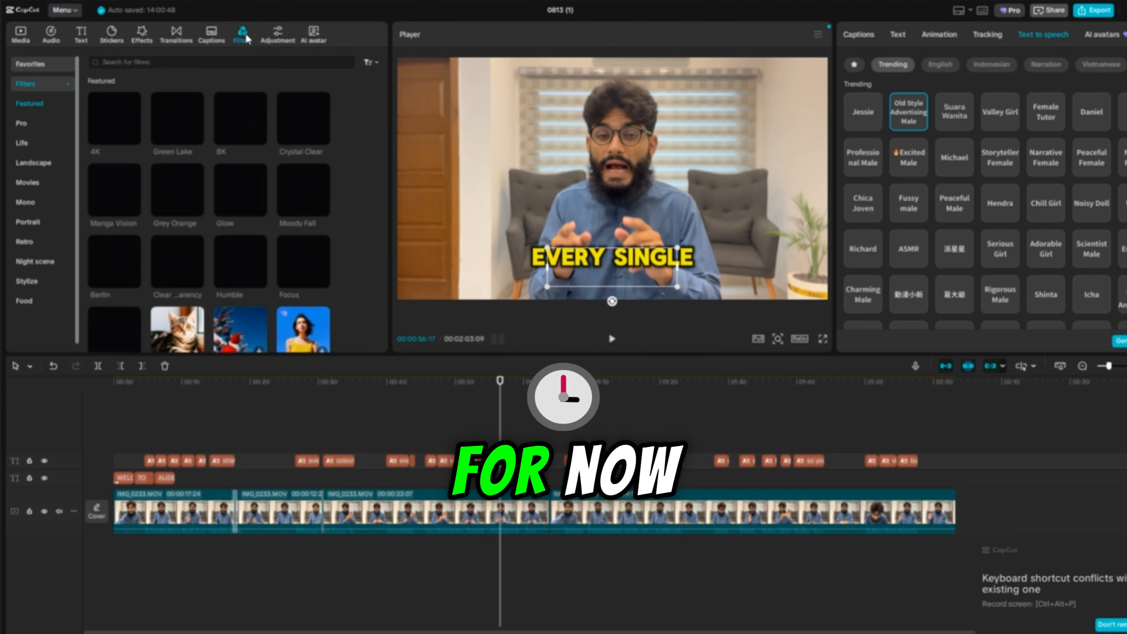
pyautogui.click(232, 123)
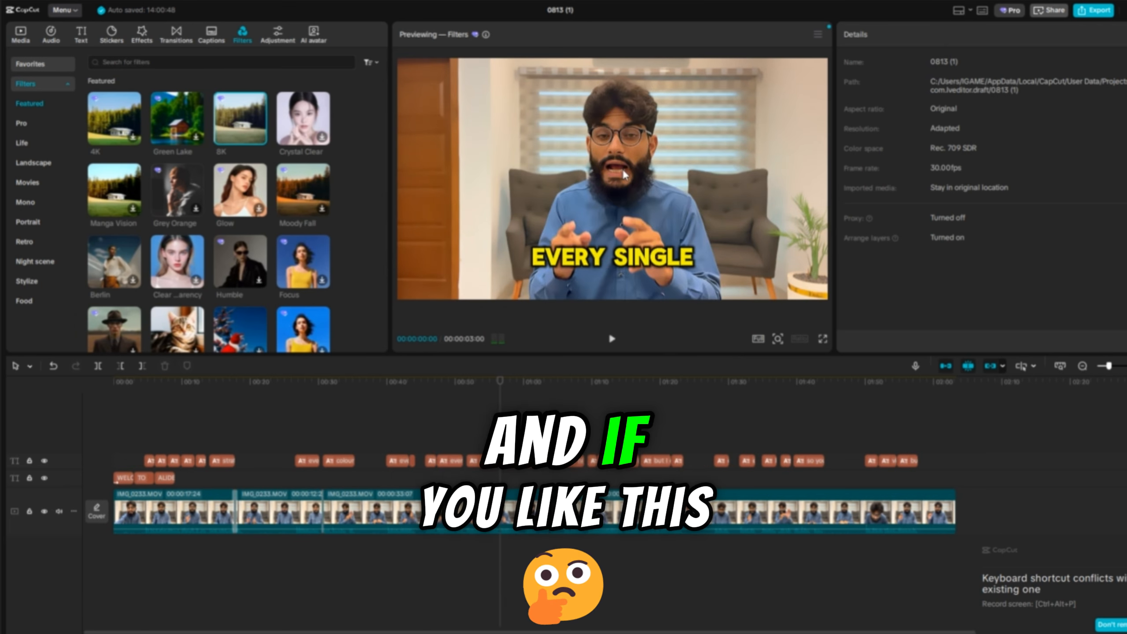
pyautogui.click(304, 126)
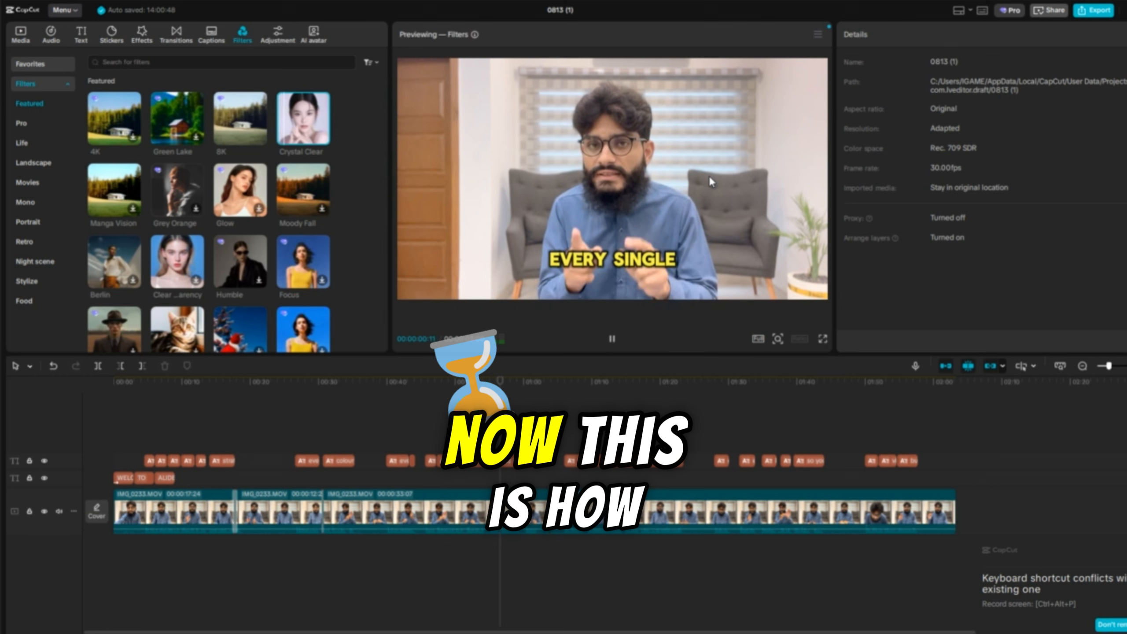
pyautogui.click(240, 125)
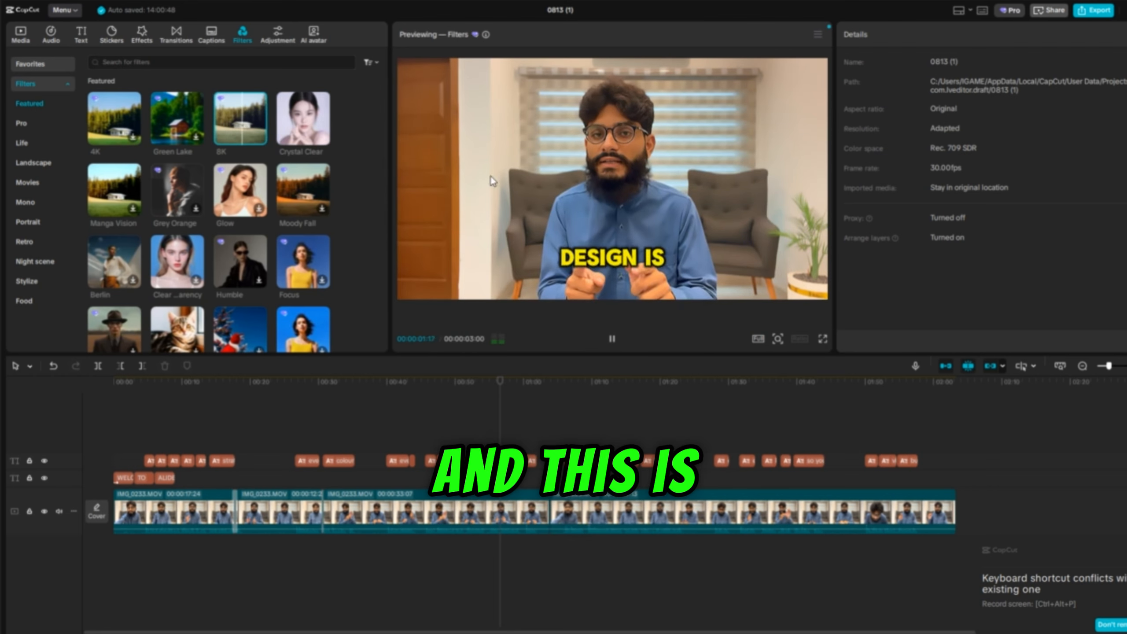
pyautogui.click(245, 193)
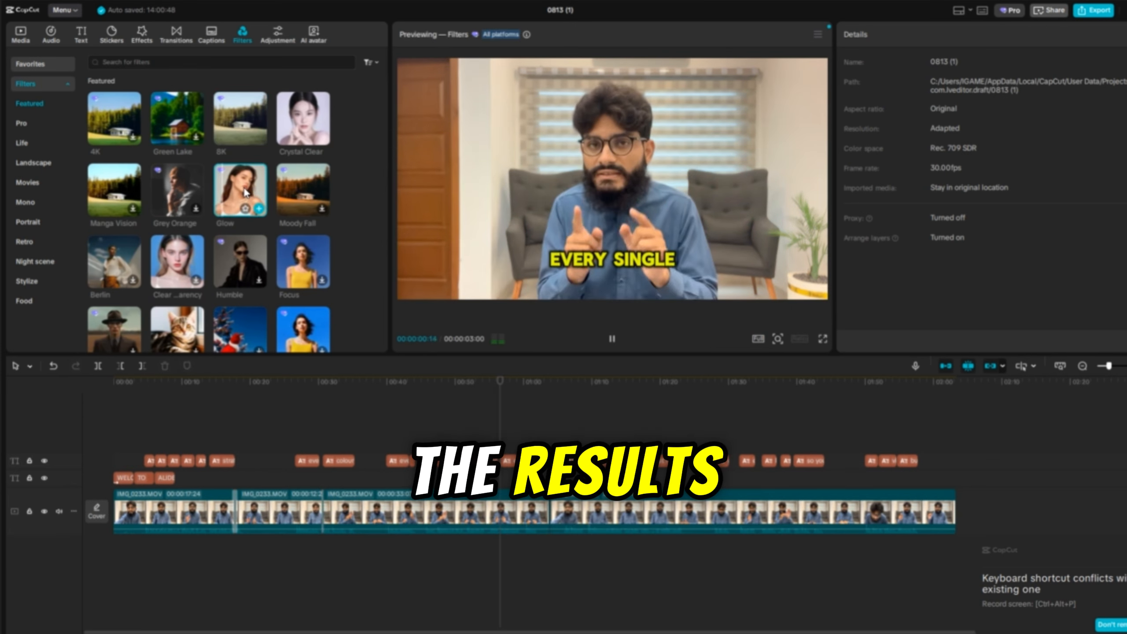
pyautogui.click(239, 123)
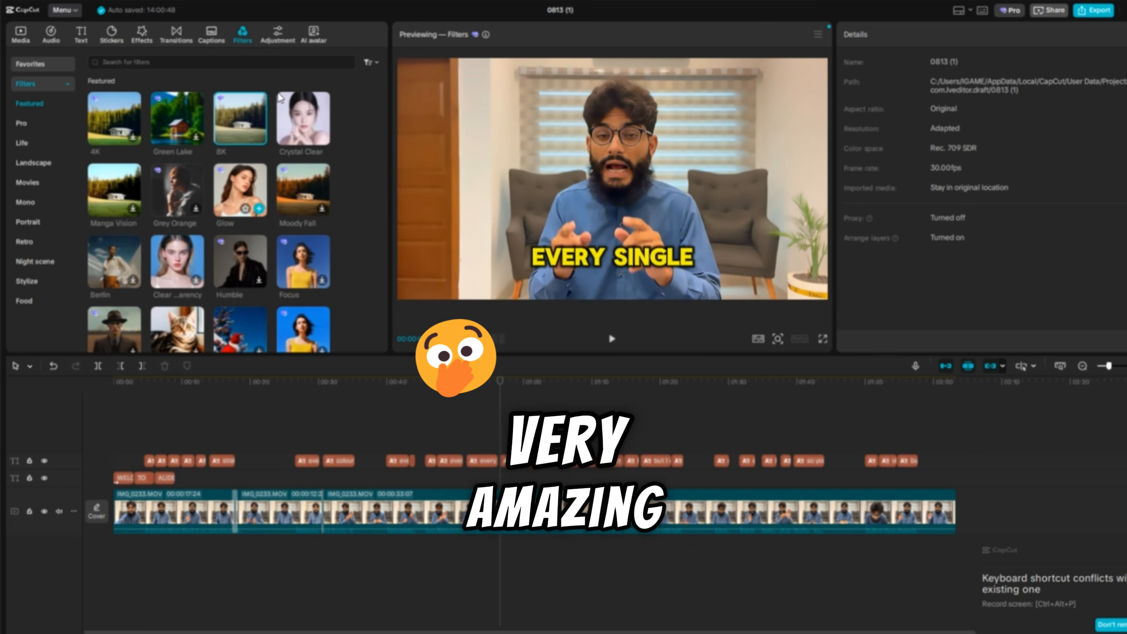
# Show the custom adjustment options and open the project's export settings.
pyautogui.click(279, 40)
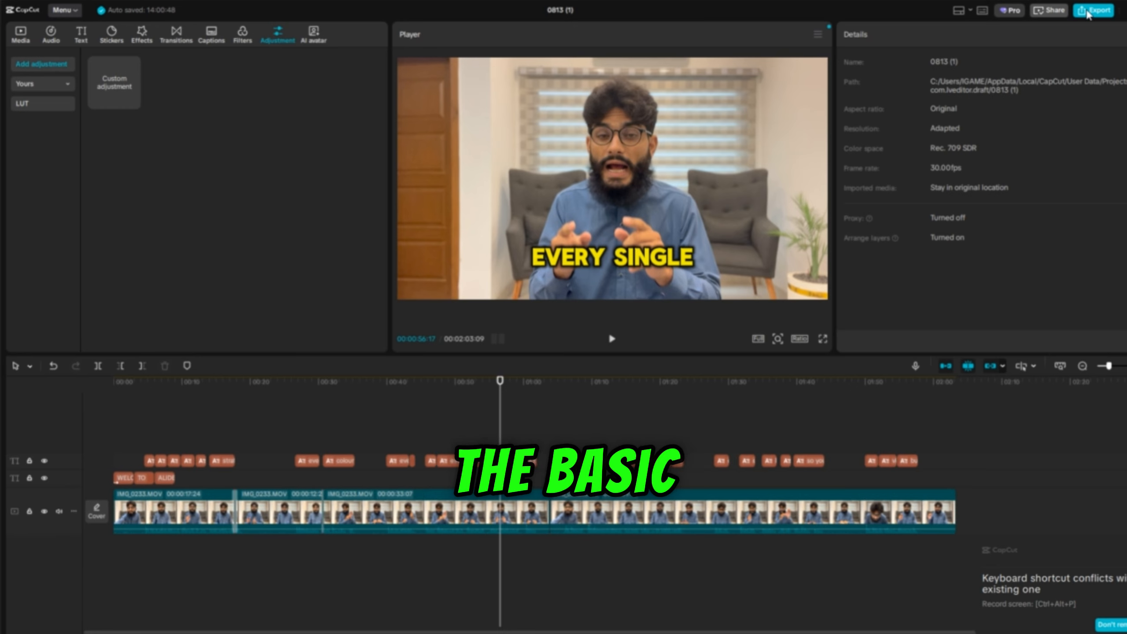
pyautogui.click(1088, 13)
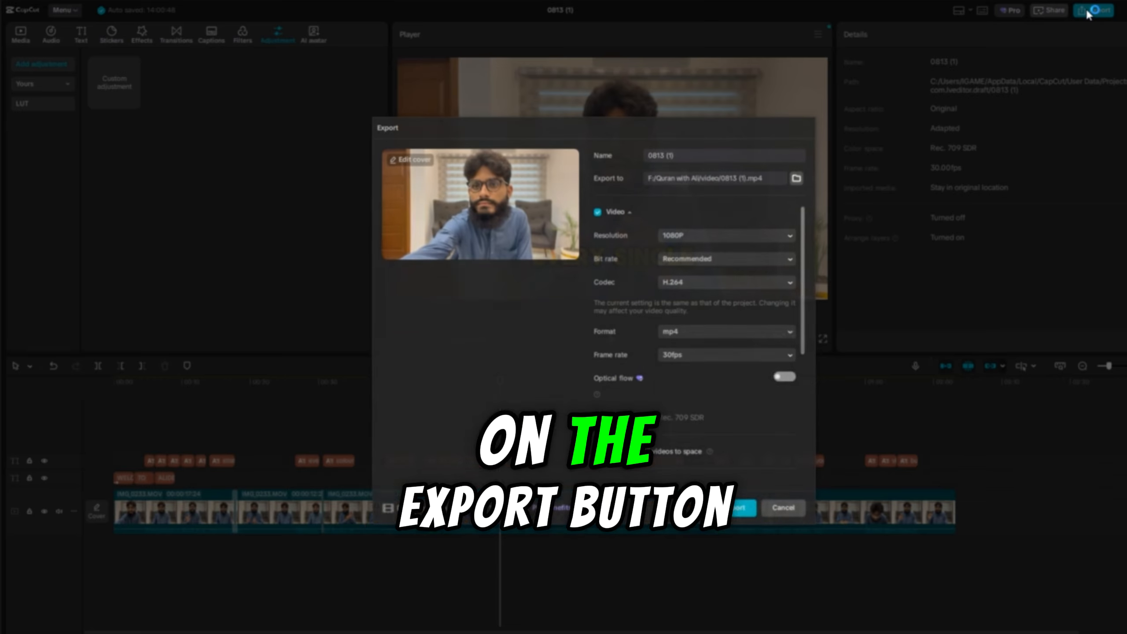